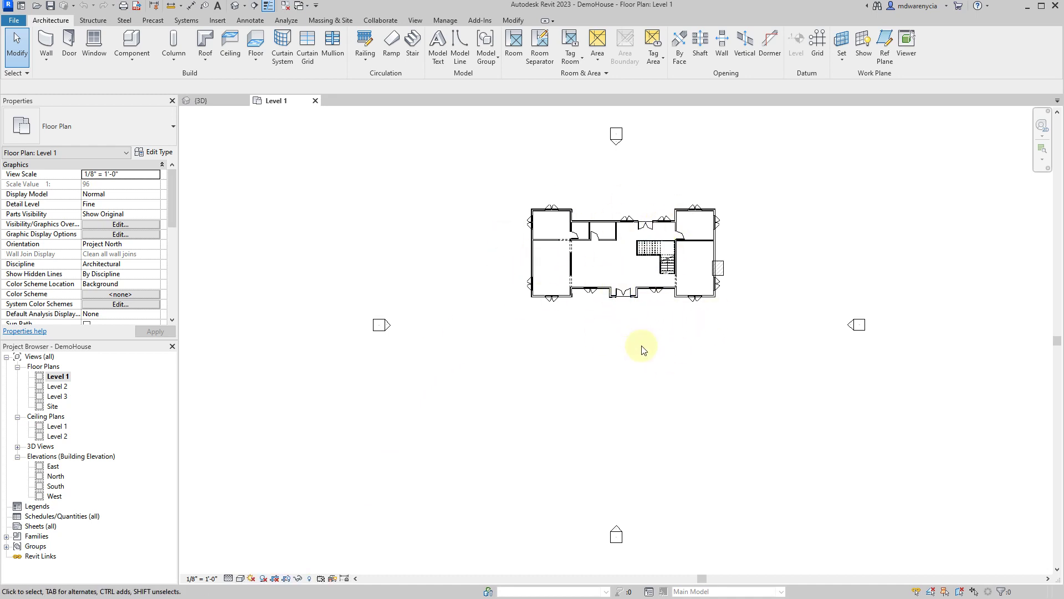
- Create an Interior Floor - Wood 1 floor west of the house from two separate rectangles about 63'-3" wide, the southern one about 59'-9" long
middle_drag(609, 321, 544, 284)
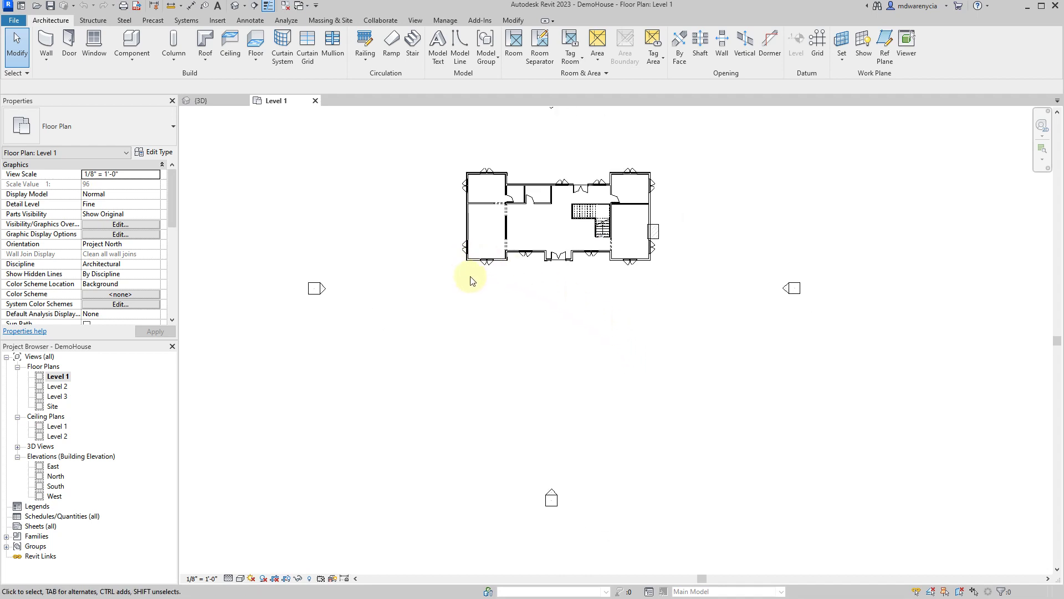
click(257, 47)
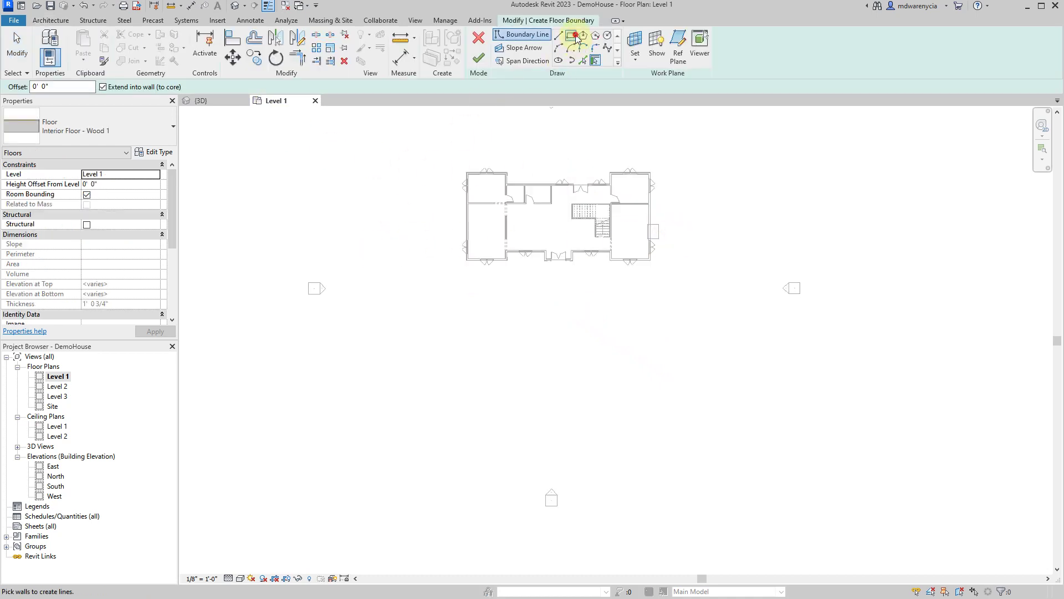
click(572, 36)
click(428, 173)
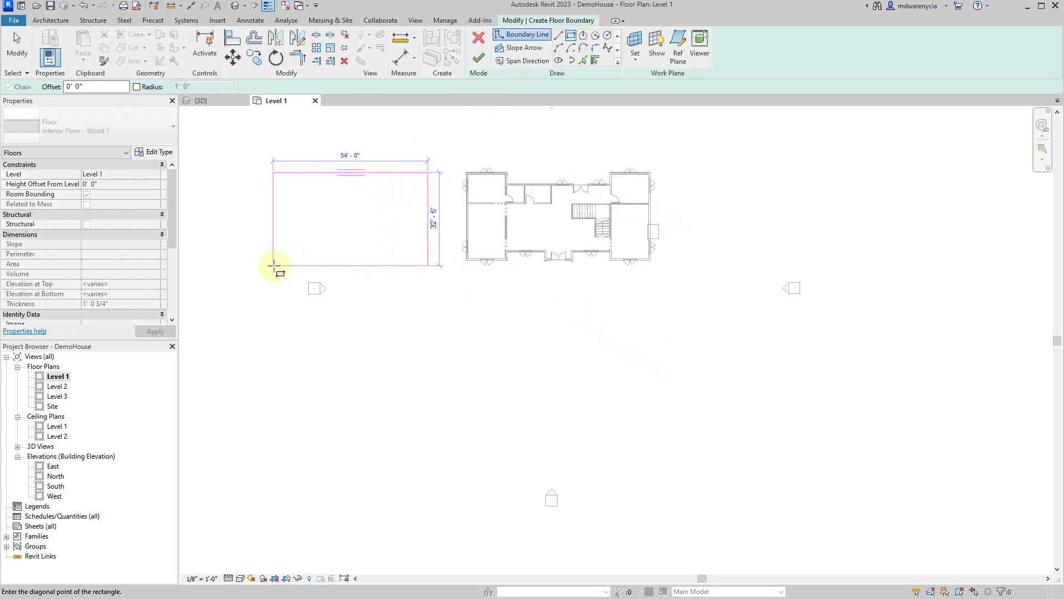
click(246, 257)
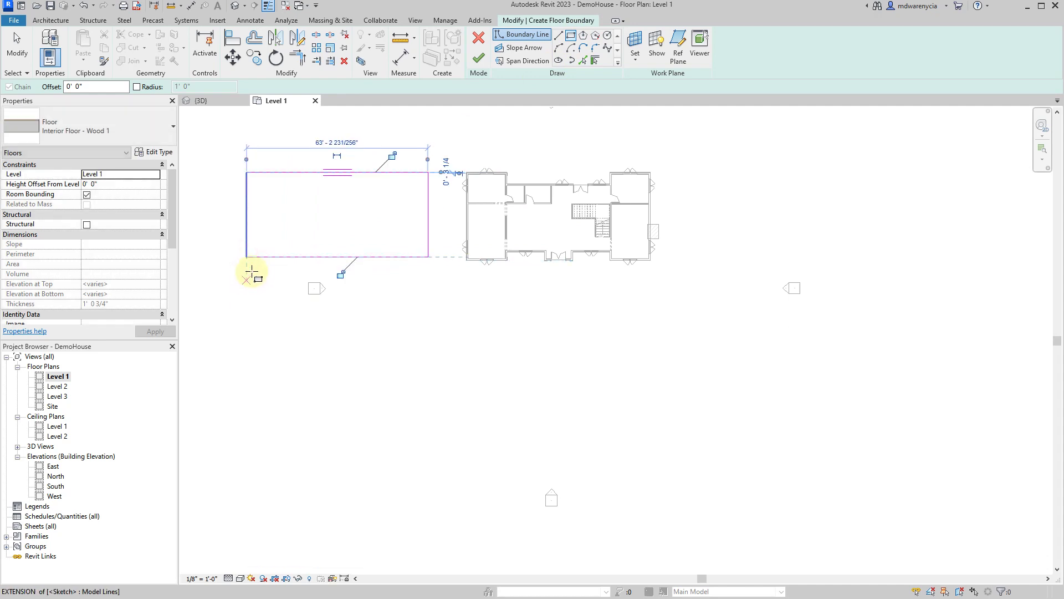
click(246, 267)
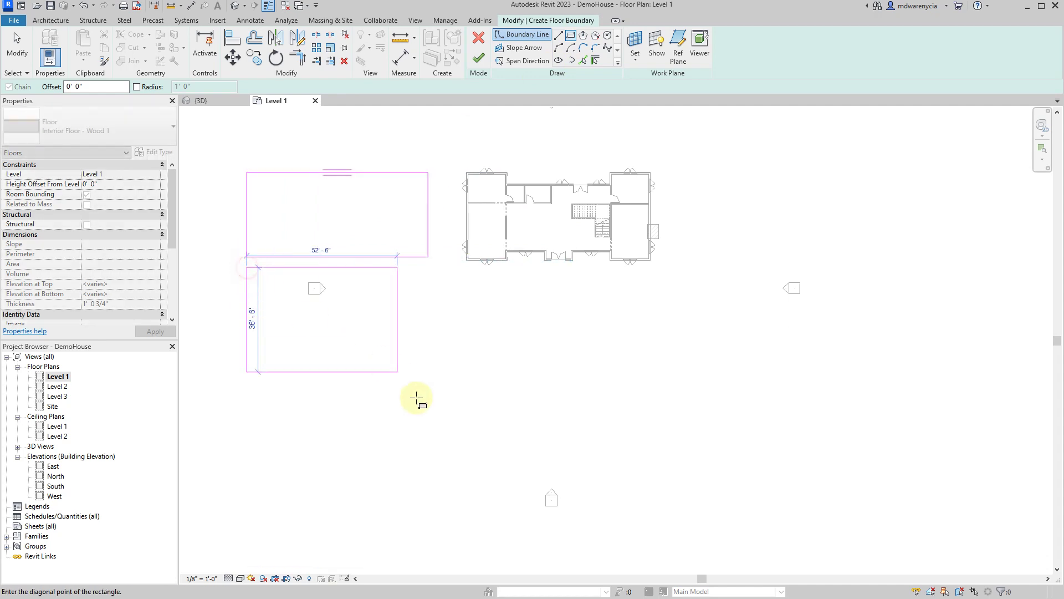
click(432, 439)
click(479, 58)
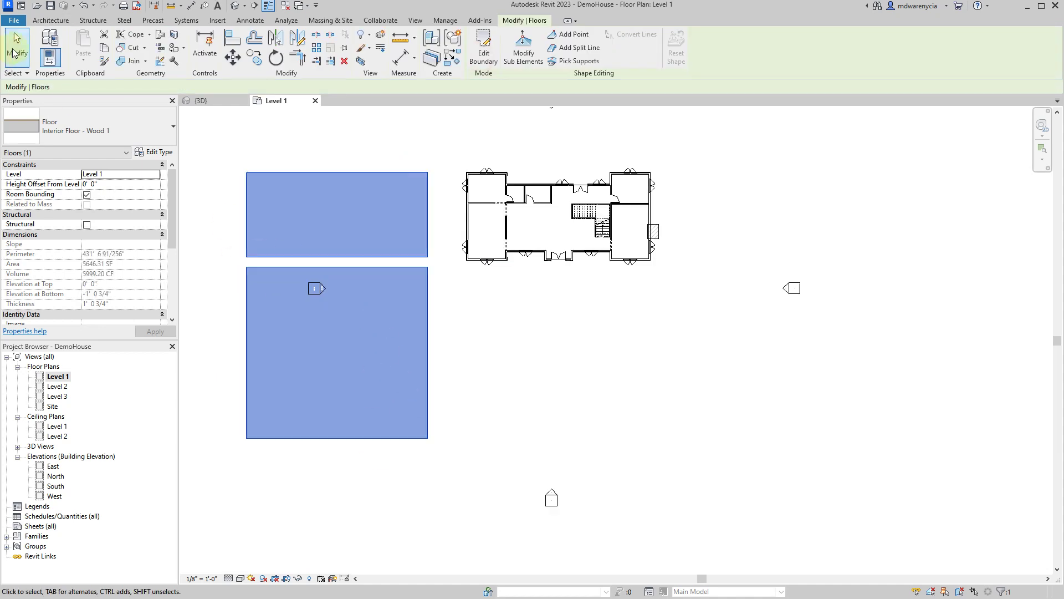
click(15, 53)
- Draw four Interior Wall - Ext-only walls as a rectangle about 50' by 22'-9" on the northern floor rectangle
click(47, 47)
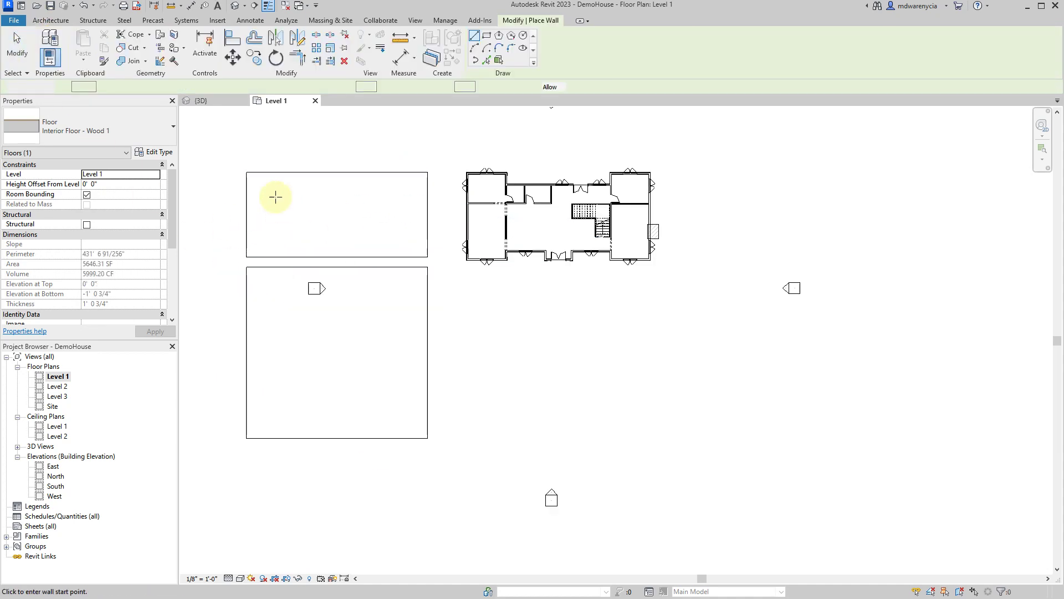
scroll(247, 181, up, 3)
click(246, 178)
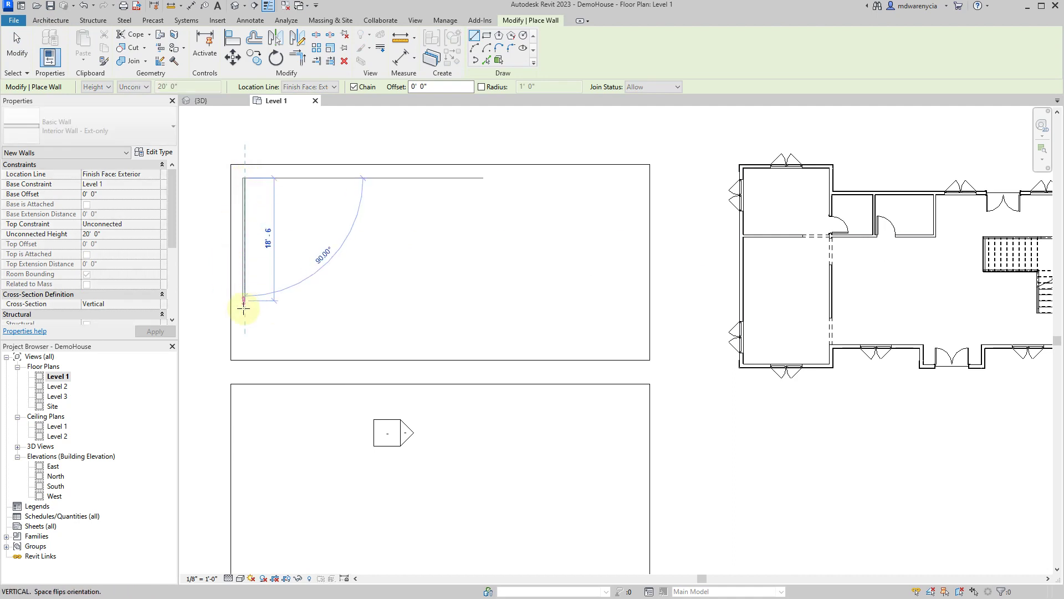
click(244, 321)
click(573, 320)
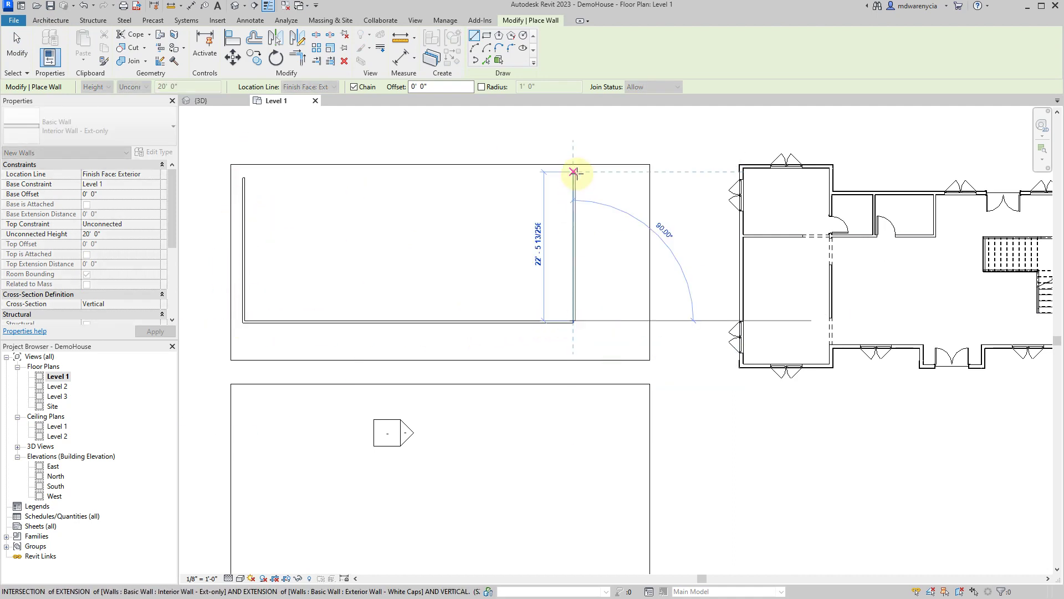
click(575, 171)
click(239, 175)
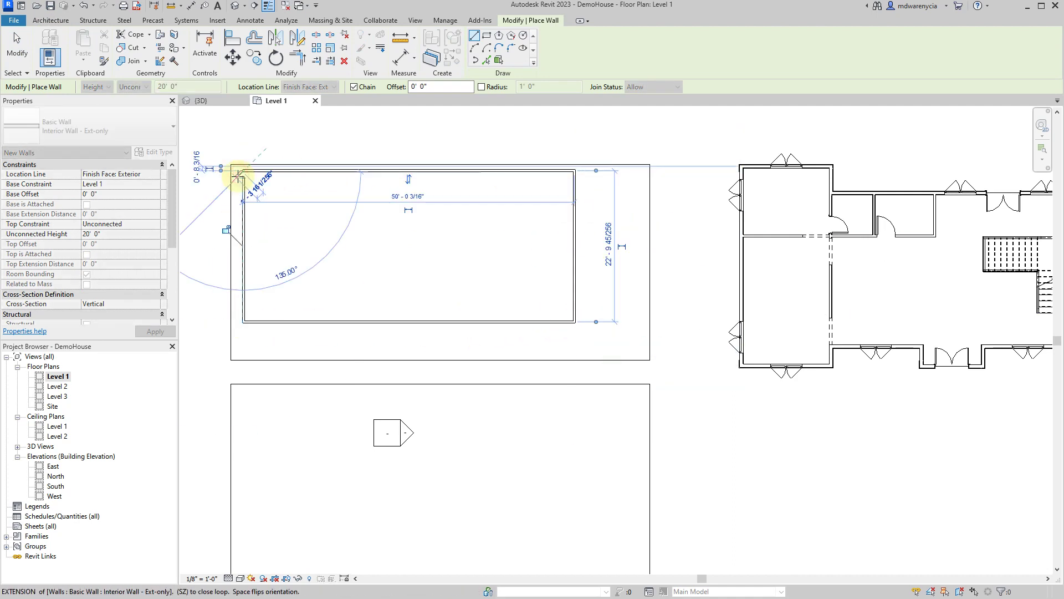
- Try to close the gap at the new walls' northwest corner with short wall segments
scroll(245, 177, up, 5)
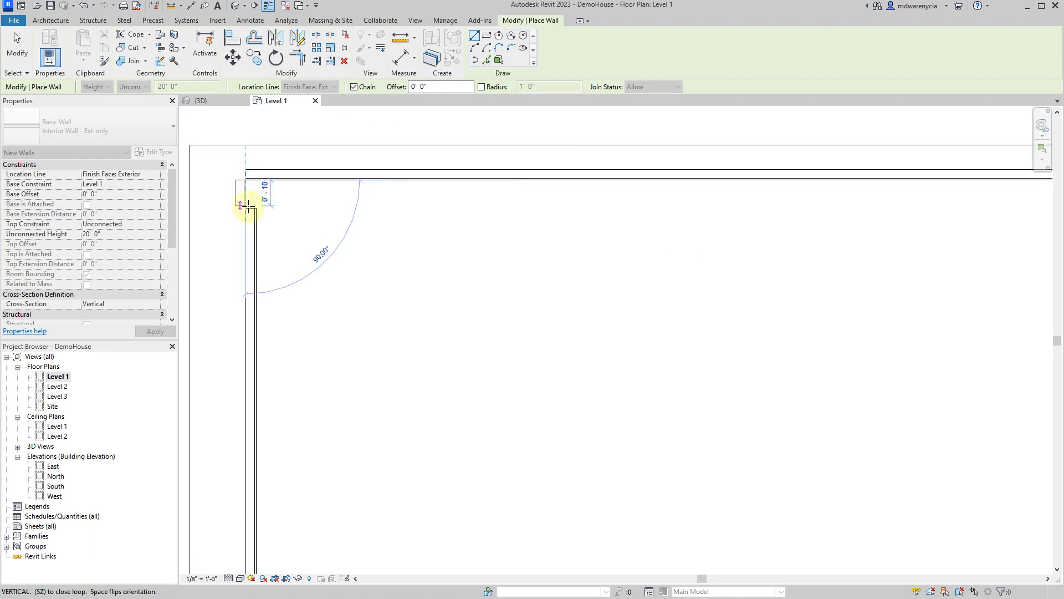
click(249, 211)
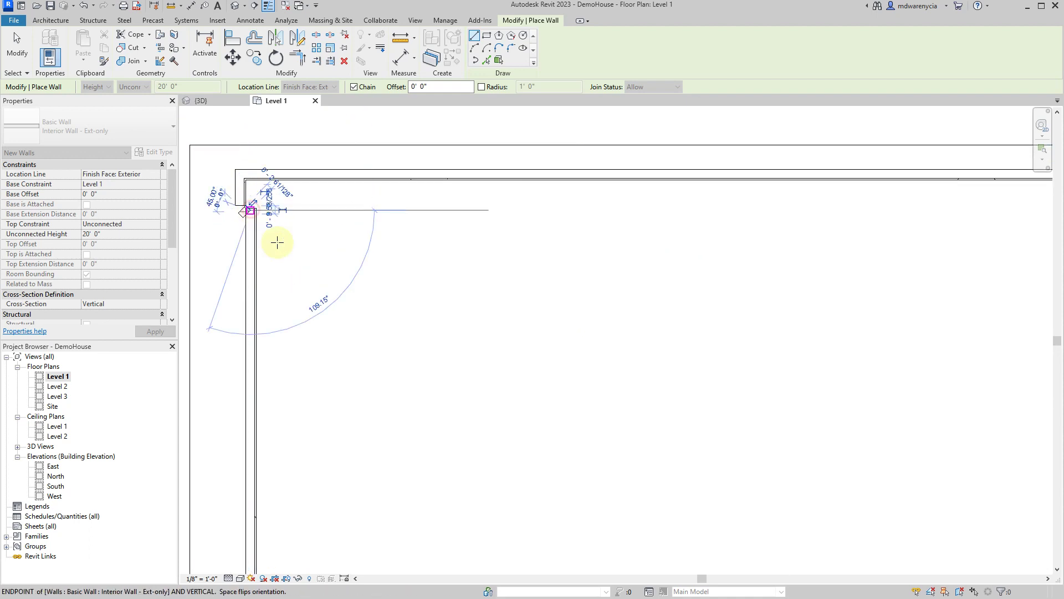
key(Escape)
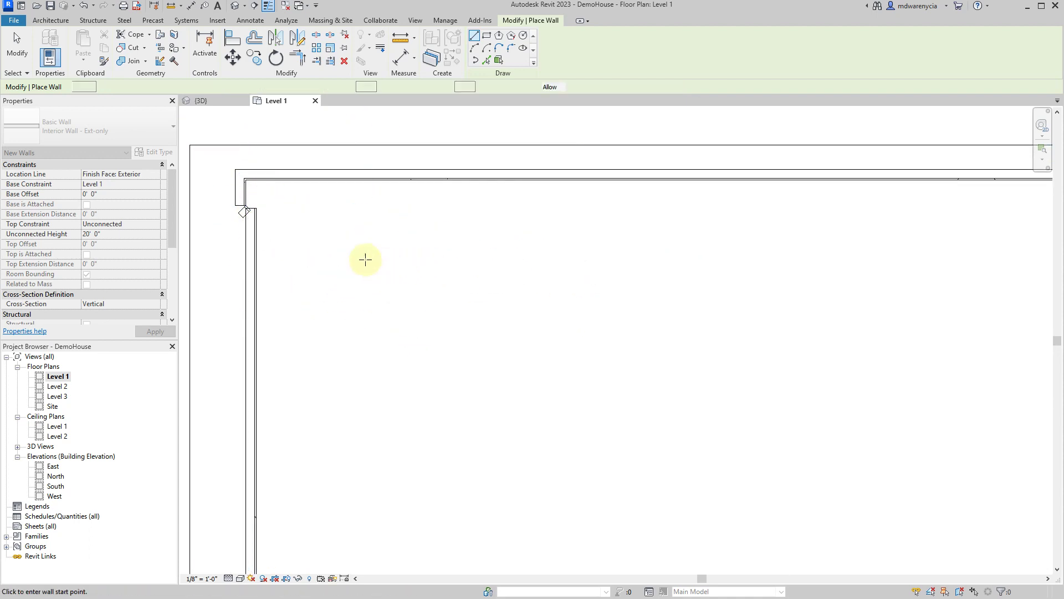
scroll(492, 312, down, 4)
scroll(373, 278, down, 3)
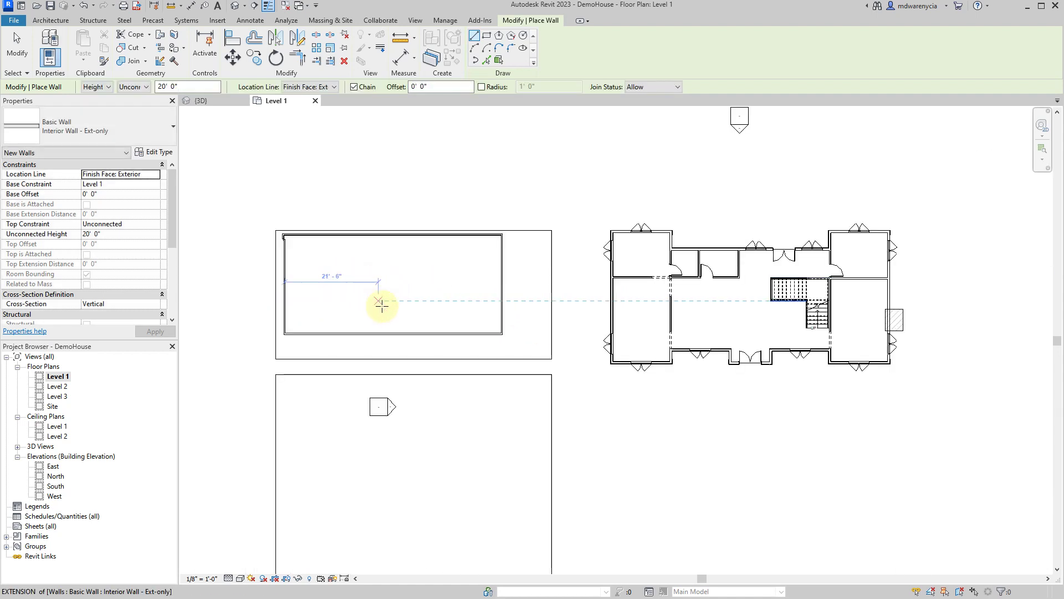
key(Escape)
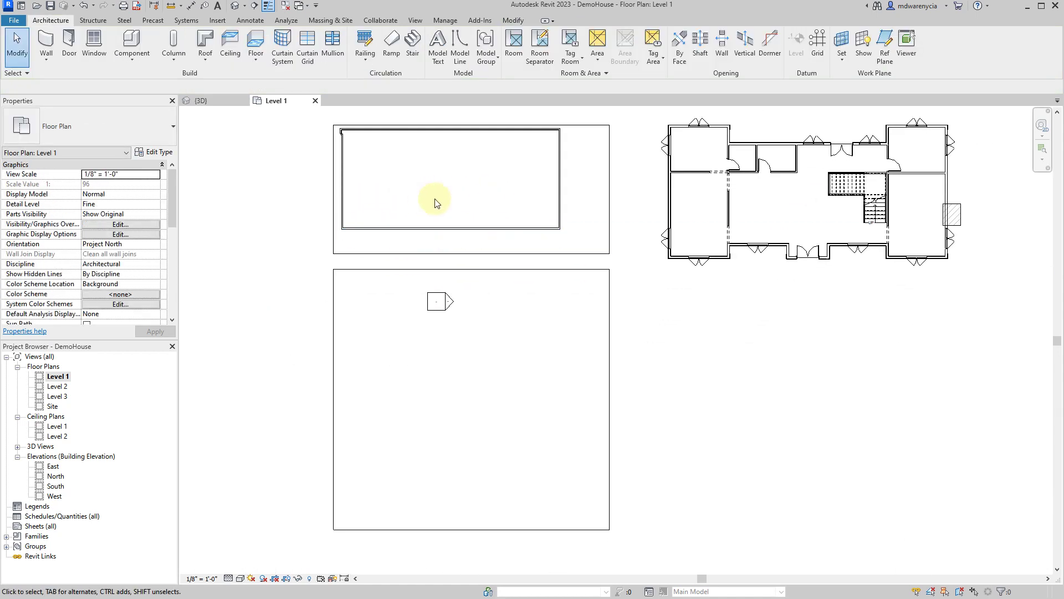
- Delete all elements of the existing house in the Level 1 plan
middle_drag(782, 219, 491, 244)
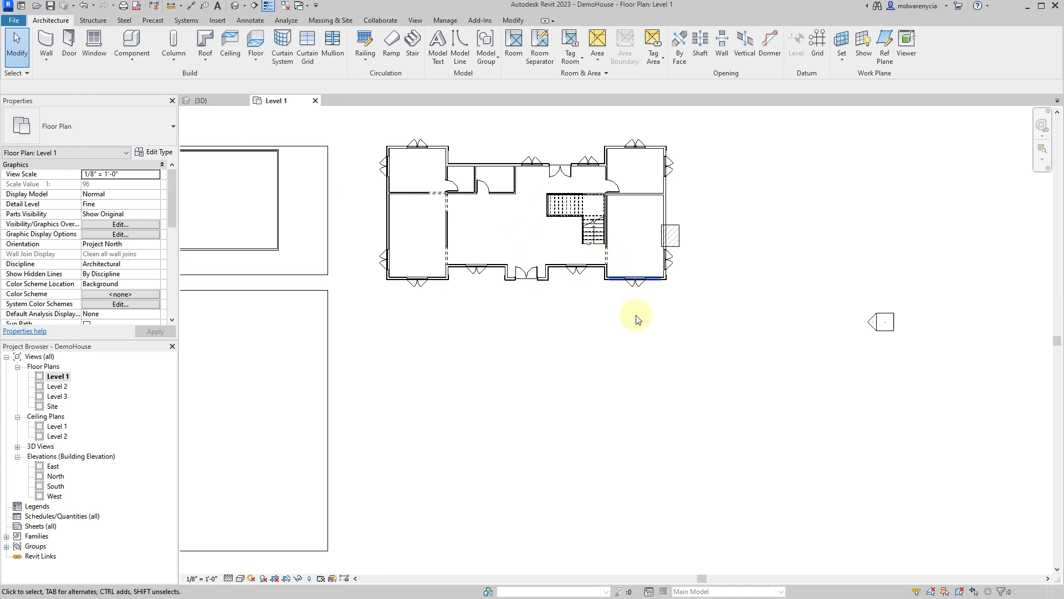
drag(701, 319, 279, 174)
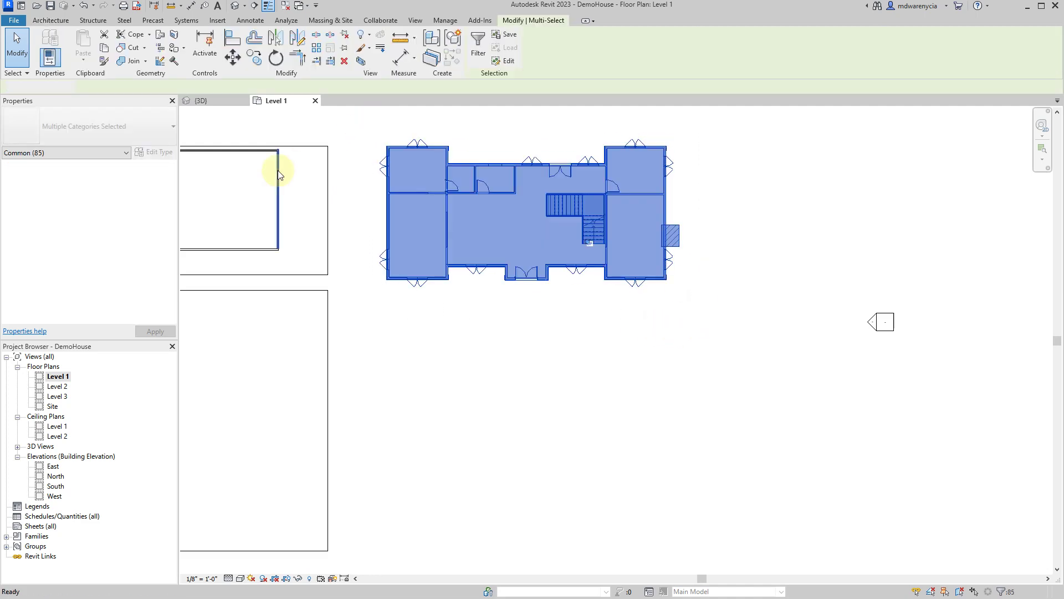
key(Delete)
click(636, 225)
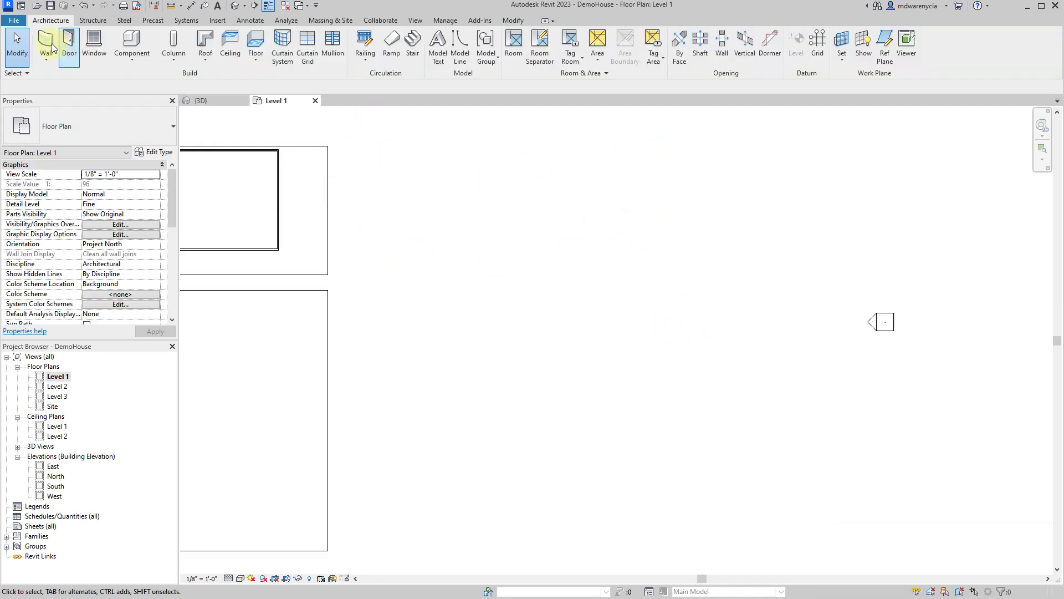
- Draw a closed rectangle of four Interior Wall - Ext-only walls, about 22'-9" deep, where the house stood
click(46, 41)
click(393, 151)
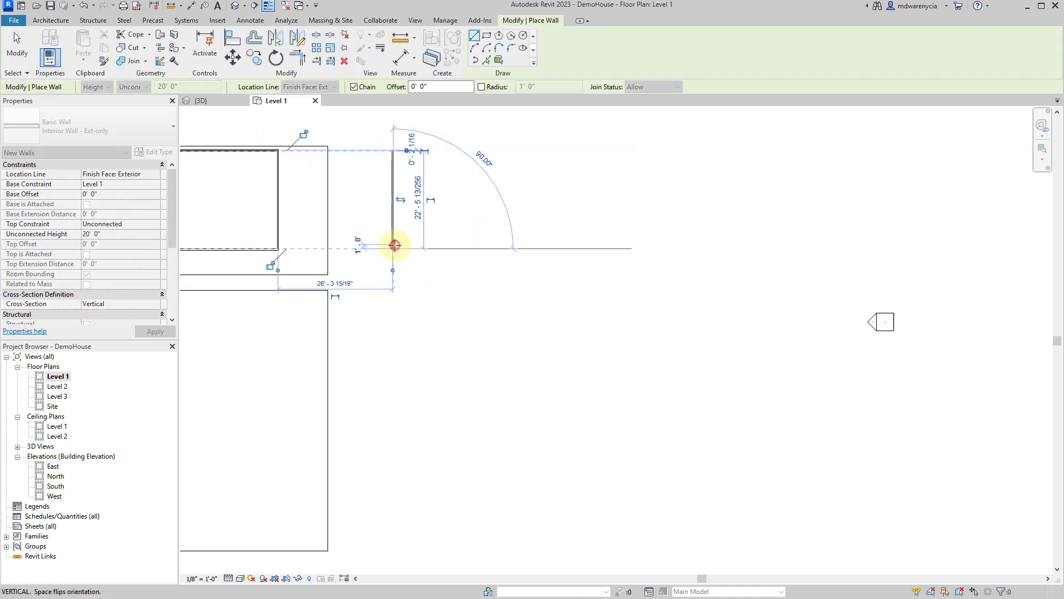
click(392, 249)
click(626, 249)
click(625, 151)
click(393, 150)
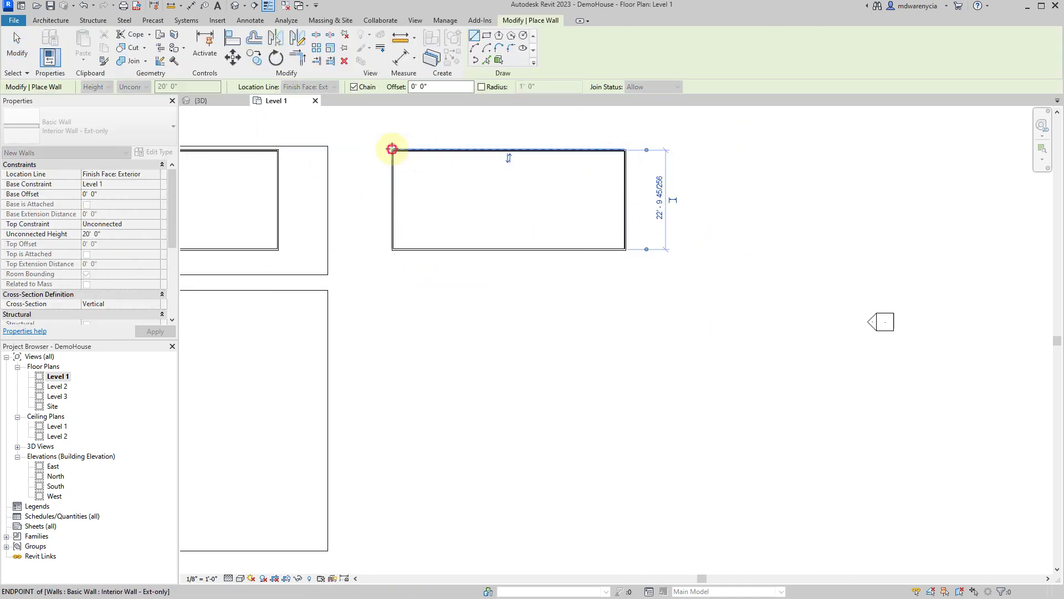
middle_drag(428, 306, 608, 261)
scroll(447, 201, down, 2)
key(Escape)
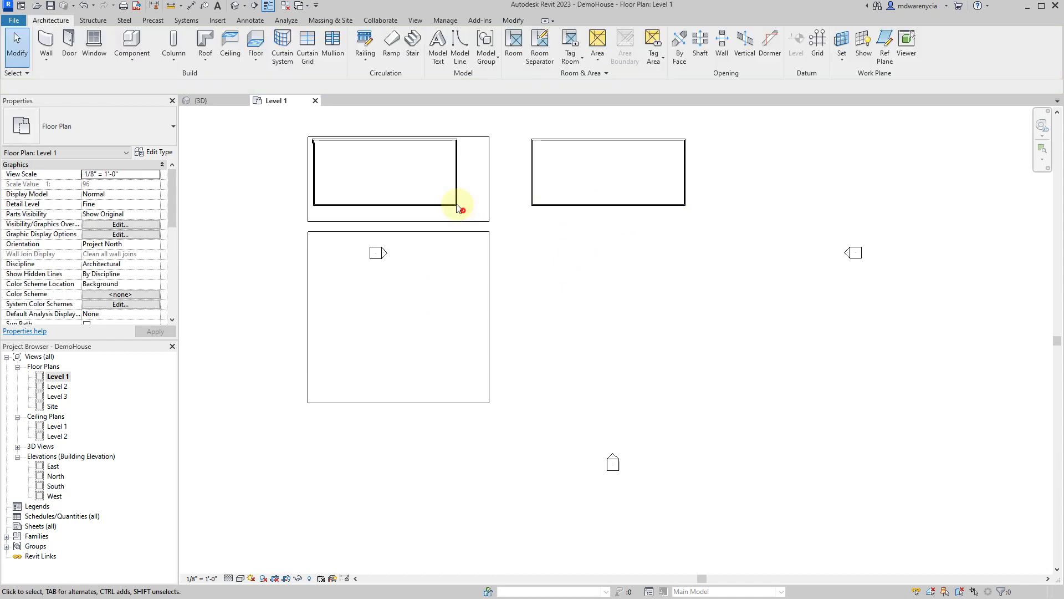
- Undo the second wall rectangle and the deletion of the house
drag(463, 209, 287, 132)
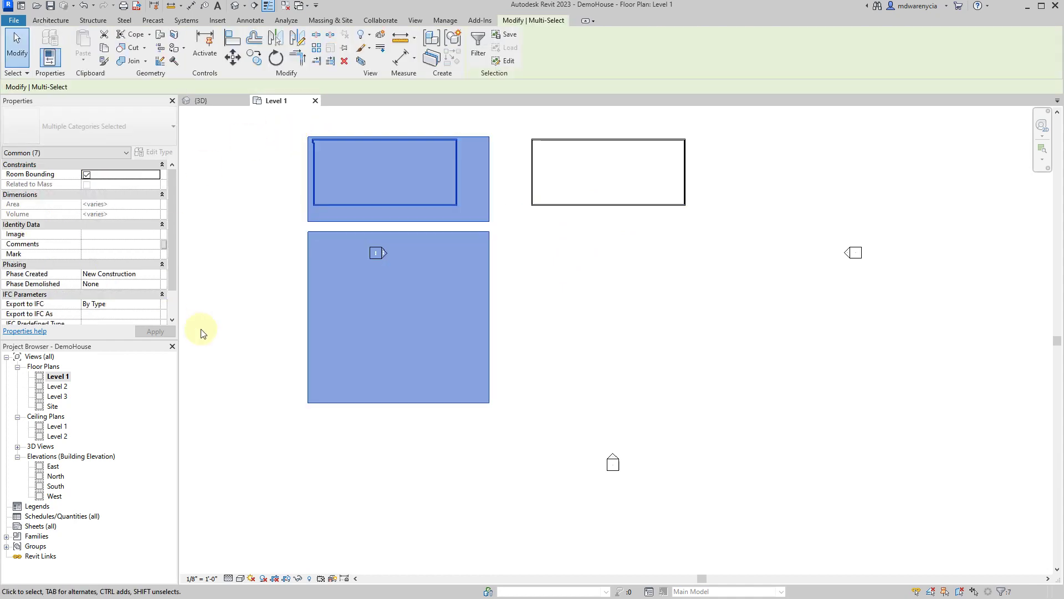
click(620, 244)
scroll(624, 232, up, 2)
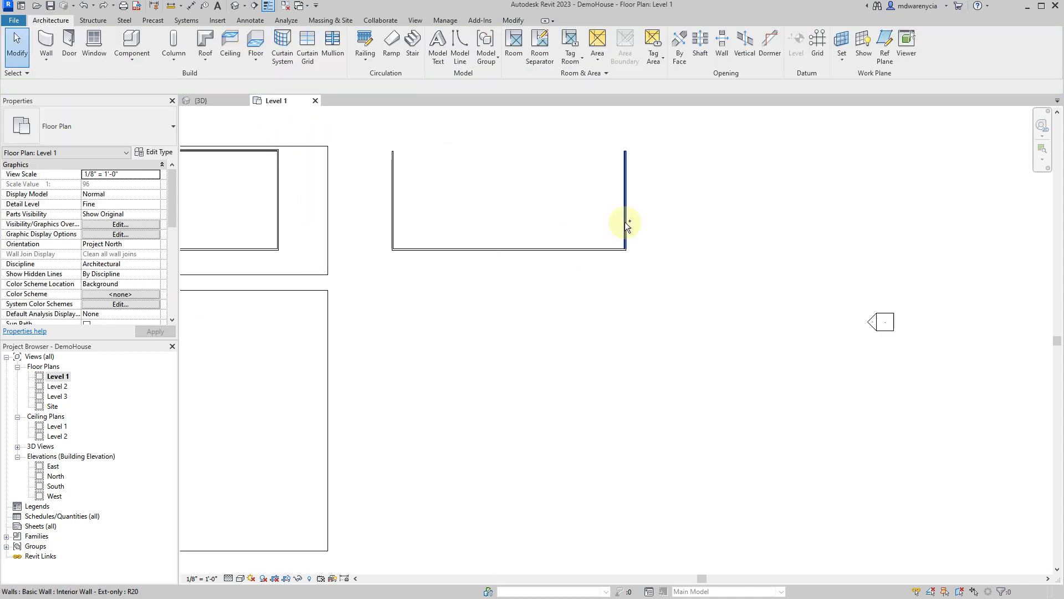
key(ctrl+z)
key(ctrl+z)
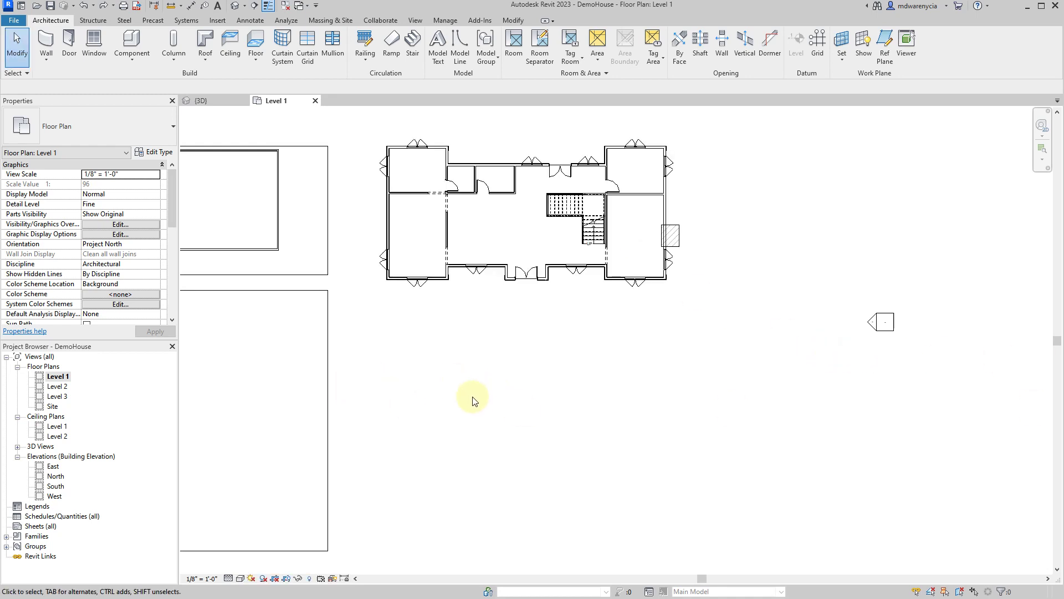
- Undo the first wall rectangle with its corner segments and the two-part floor
middle_drag(463, 407, 606, 396)
scroll(606, 397, up, 2)
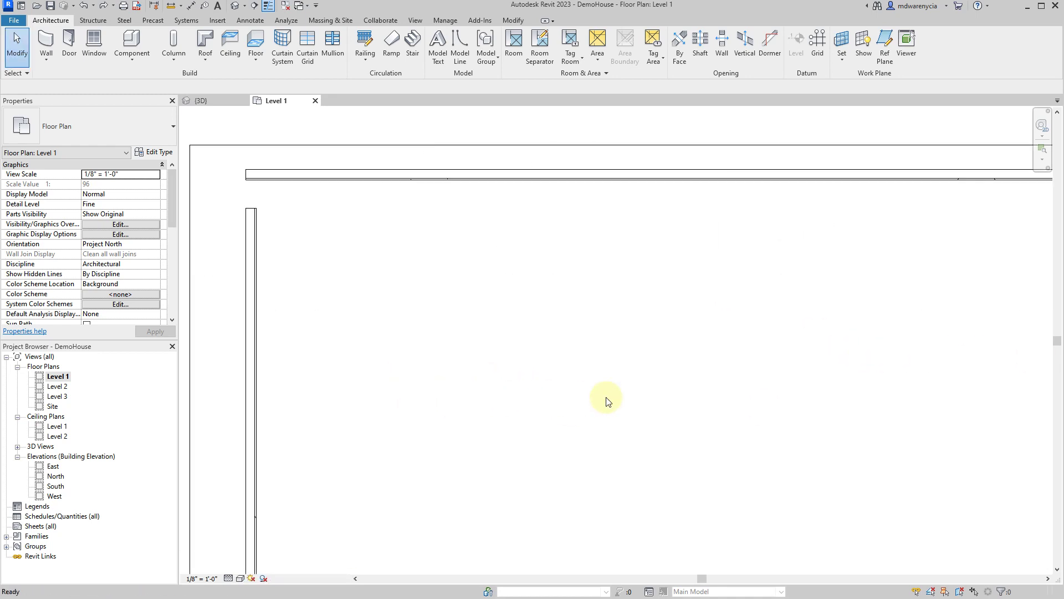
key(ctrl+z)
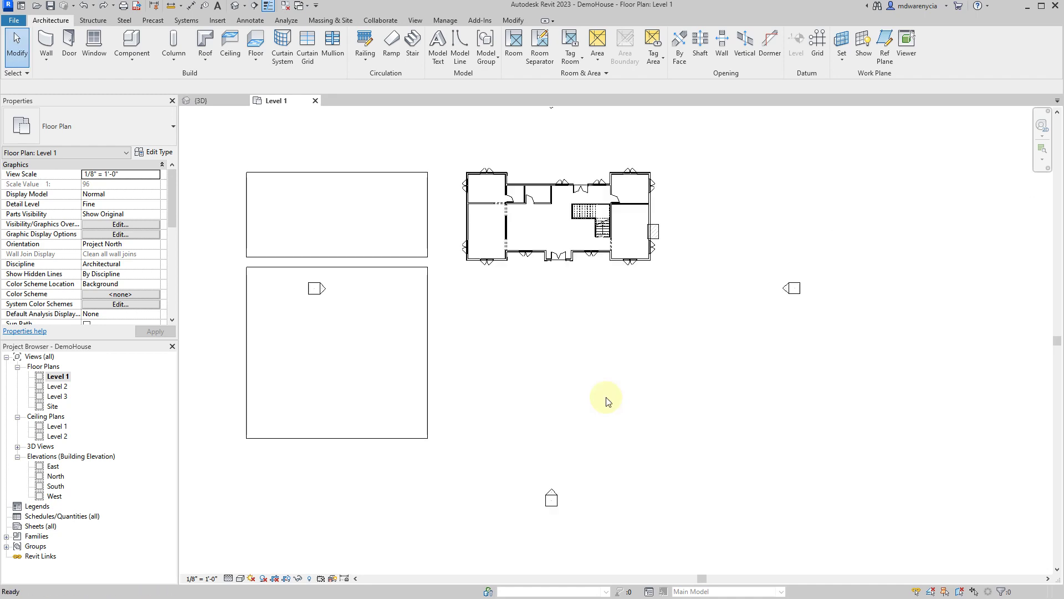
key(ctrl+z)
key(ctrl+z)
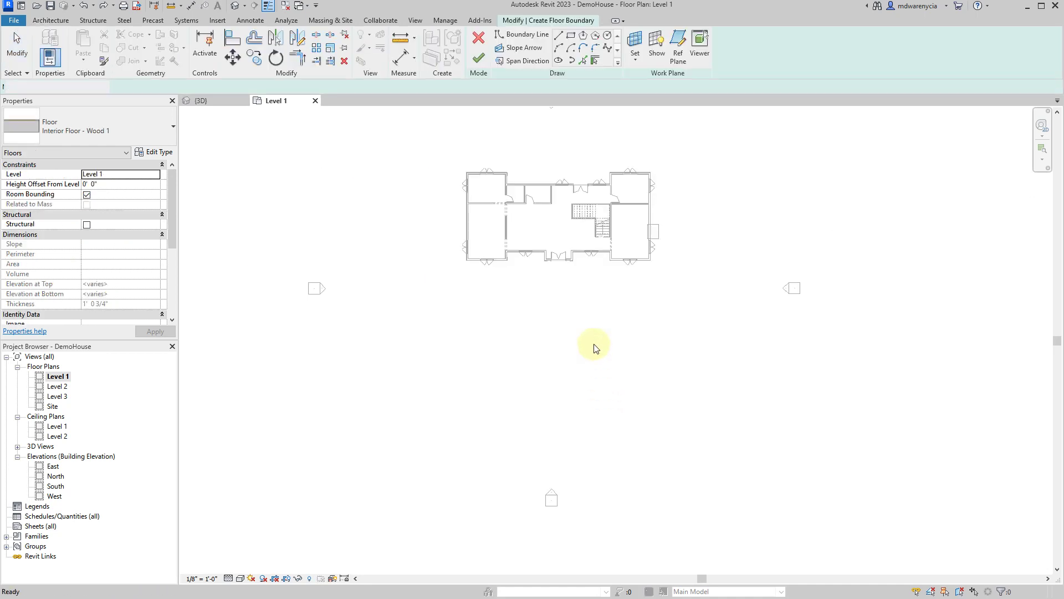
key(ctrl+z)
- Place the 3D view side by side with the Level 1 plan, with the plan focused on the house's western rooms
middle_drag(578, 343, 553, 407)
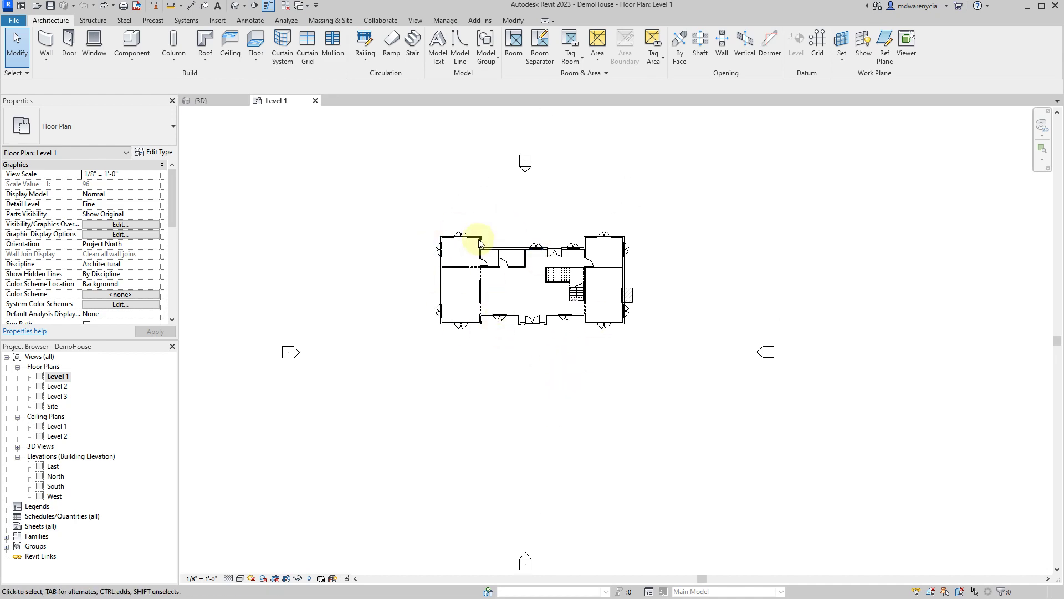
scroll(487, 295, up, 5)
scroll(453, 218, up, 3)
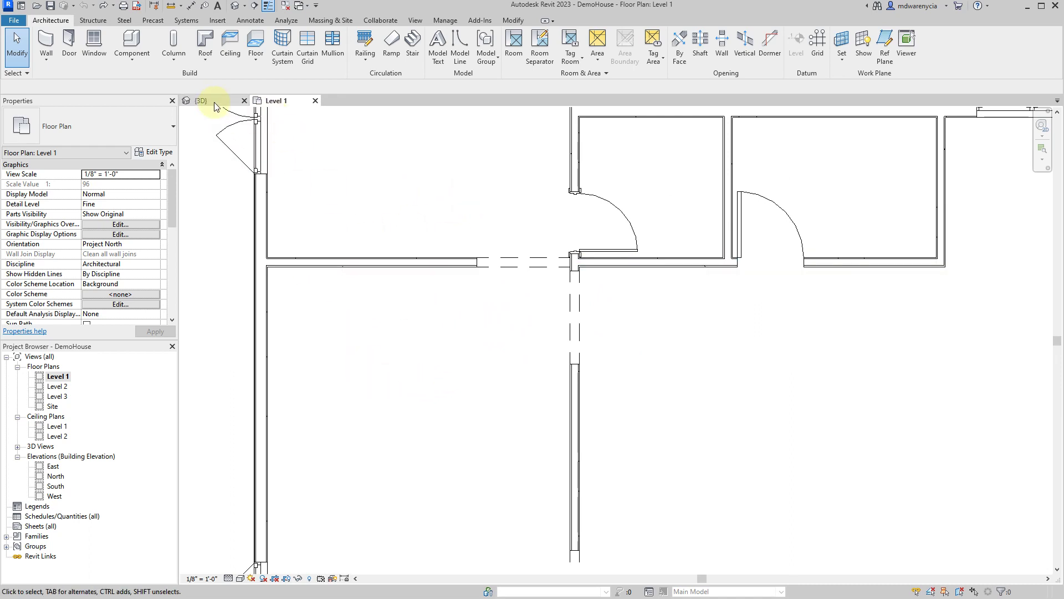
drag(203, 100, 1053, 210)
- Hide only the house's left-side exterior wall element in the 3D view, exposing the rooms behind it
scroll(736, 331, down, 4)
shift+middle_drag(741, 340, 881, 413)
scroll(881, 380, up, 5)
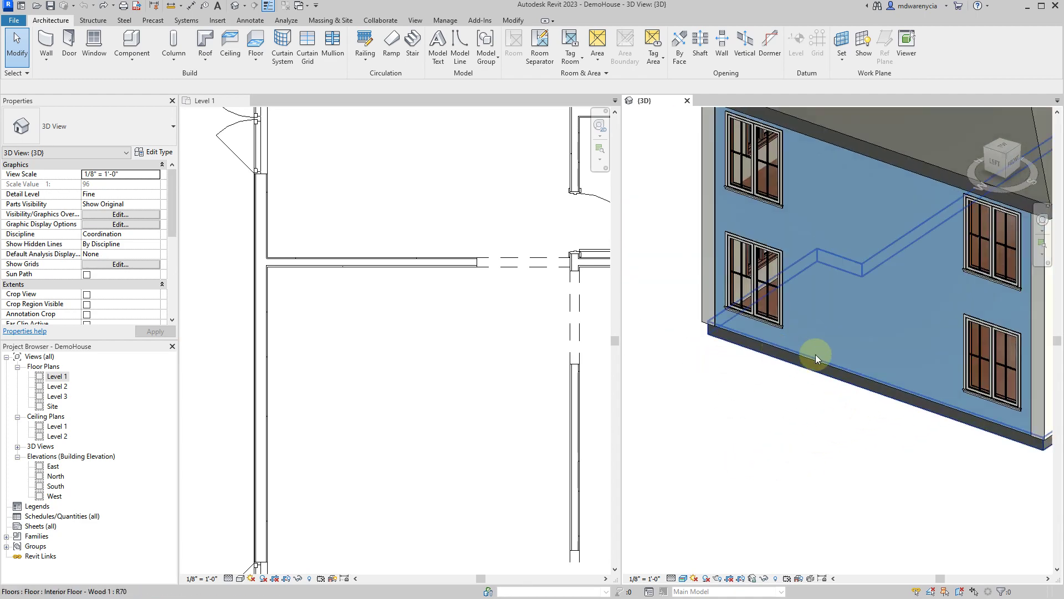
click(843, 369)
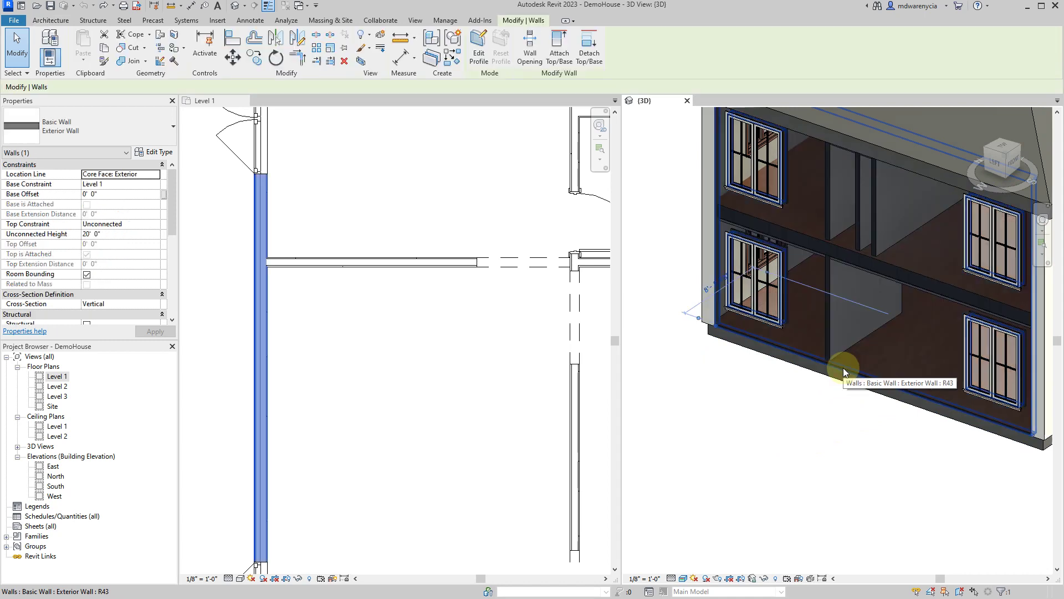
right_click(843, 367)
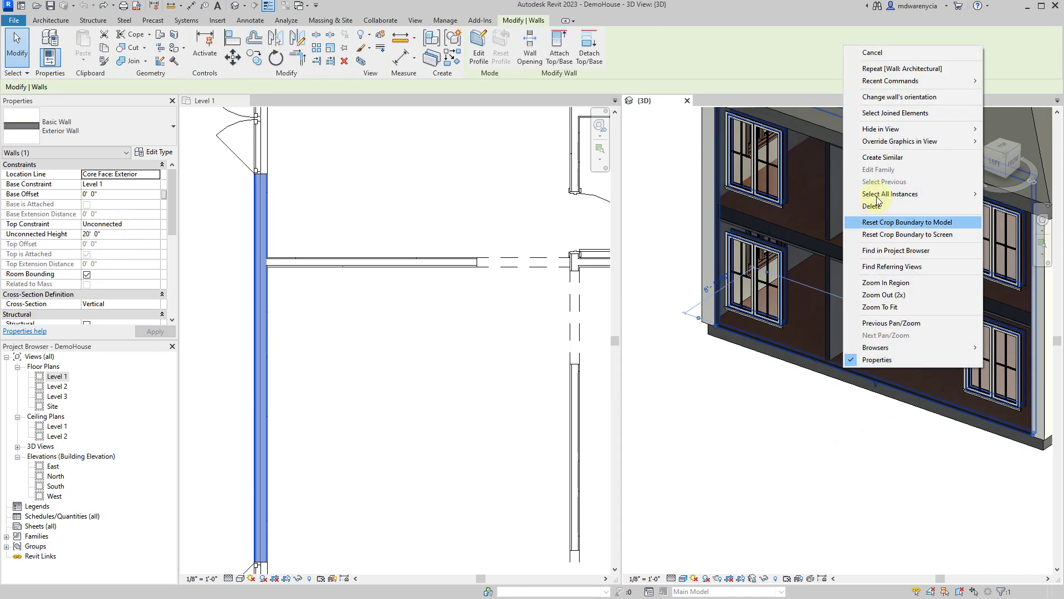
mouse_move(938, 131)
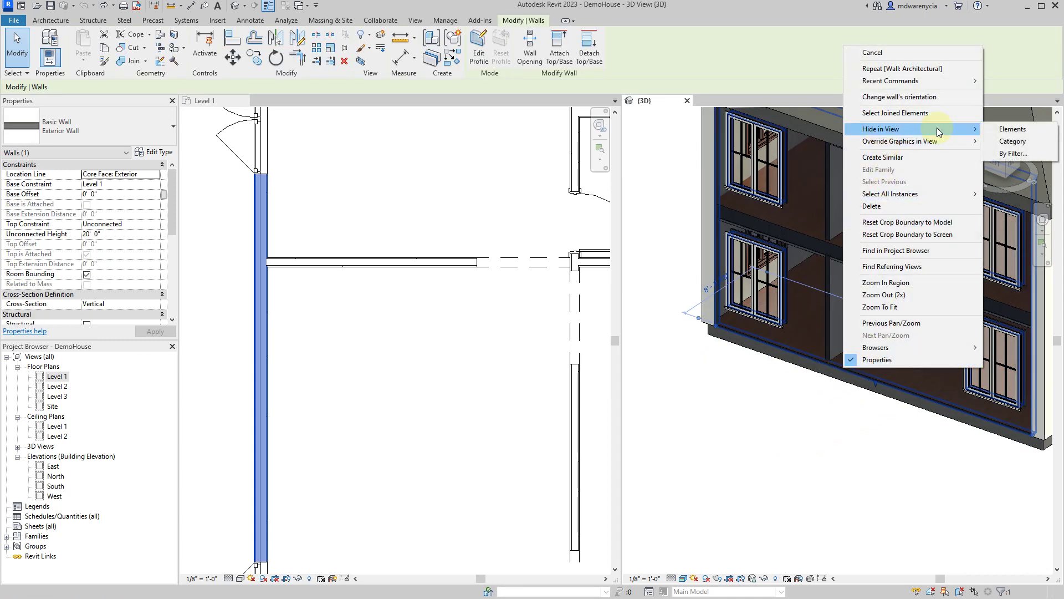
click(1034, 133)
scroll(848, 261, down, 2)
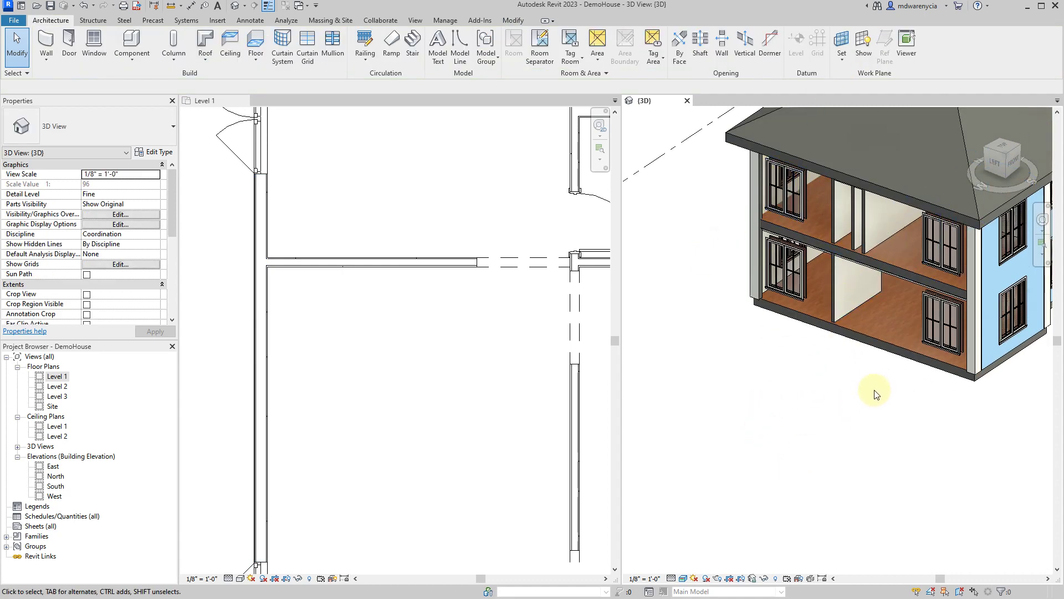
shift+middle_drag(874, 392, 898, 304)
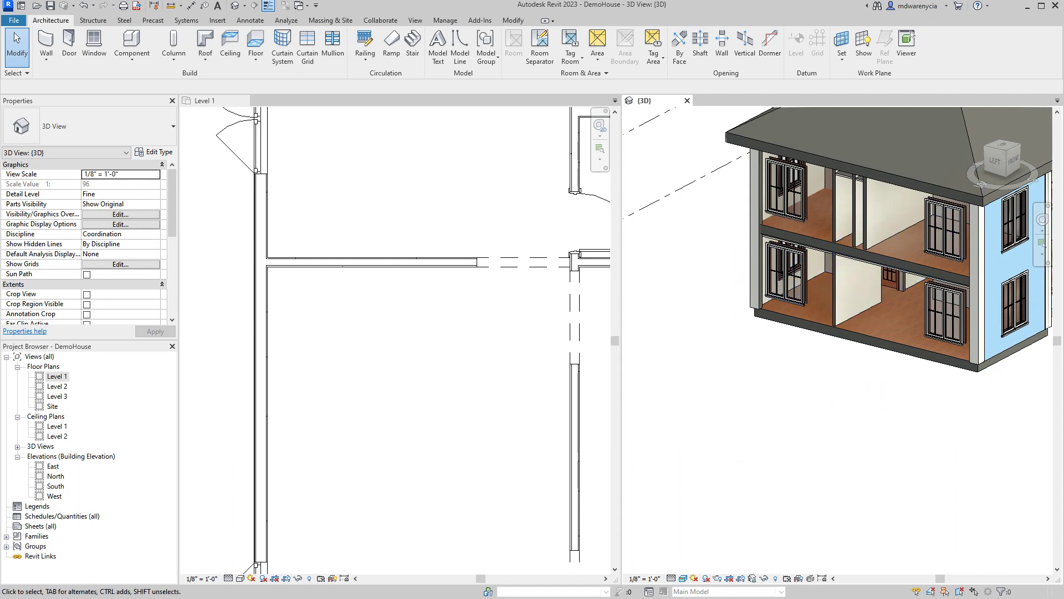
- Reveal hidden elements in the 3D view, unhide the left-side exterior wall element, and leave the reveal mode
click(775, 579)
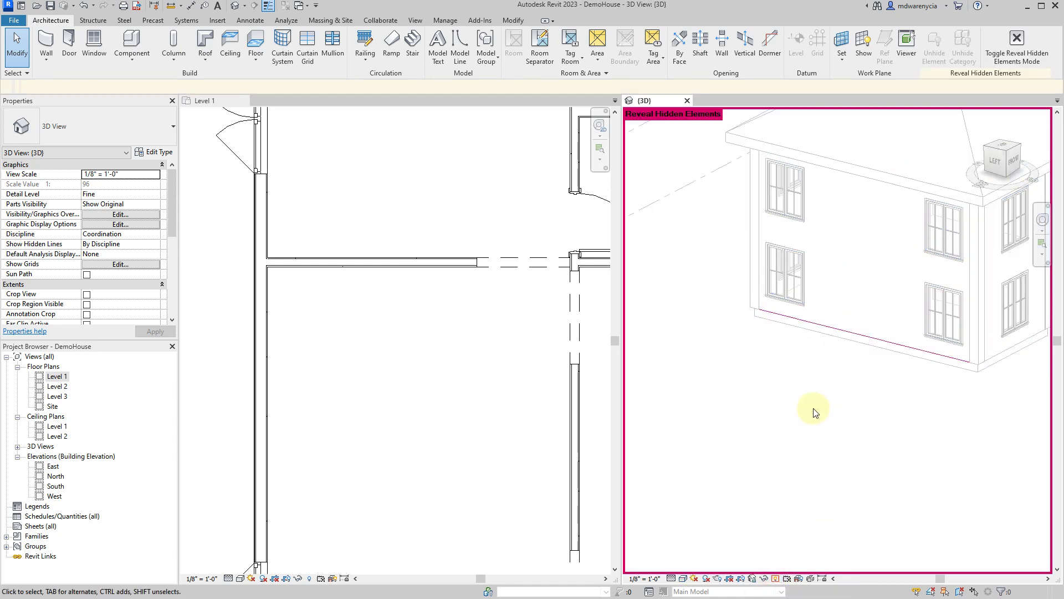
shift+middle_drag(812, 409, 882, 403)
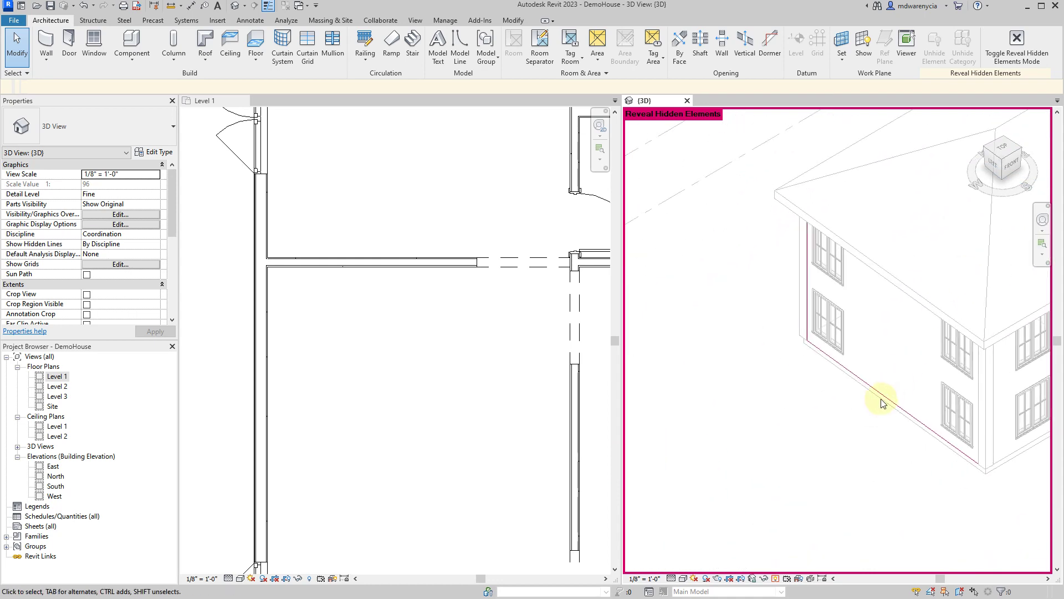
right_click(879, 393)
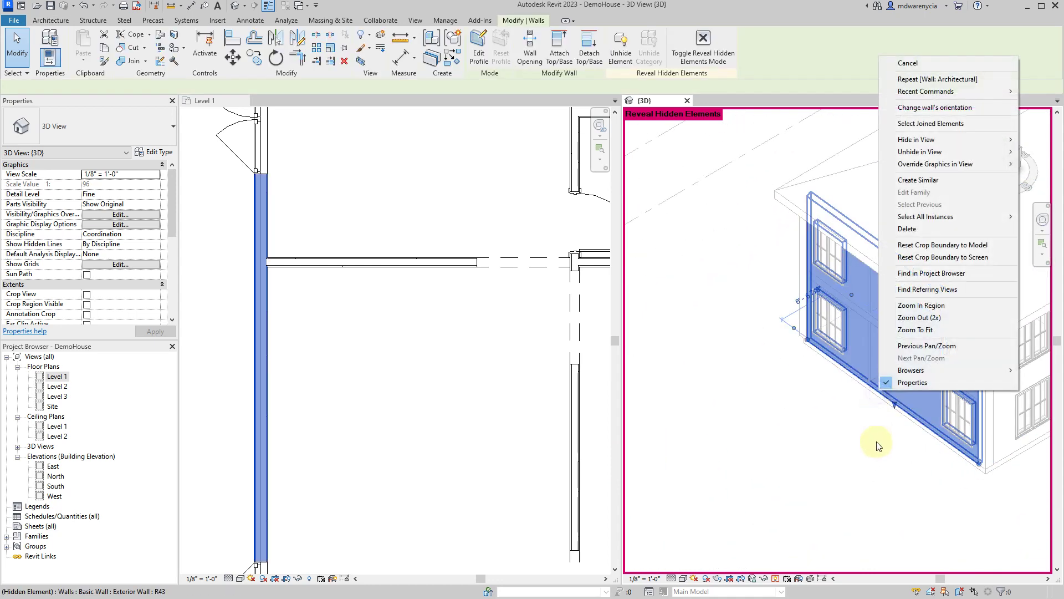
mouse_move(940, 157)
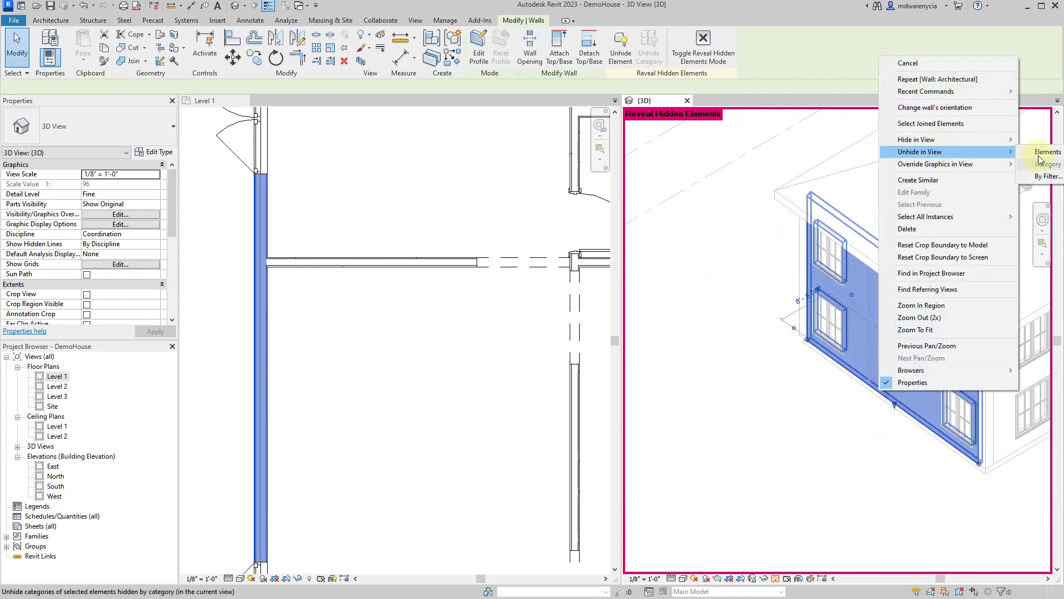
click(1047, 139)
click(803, 492)
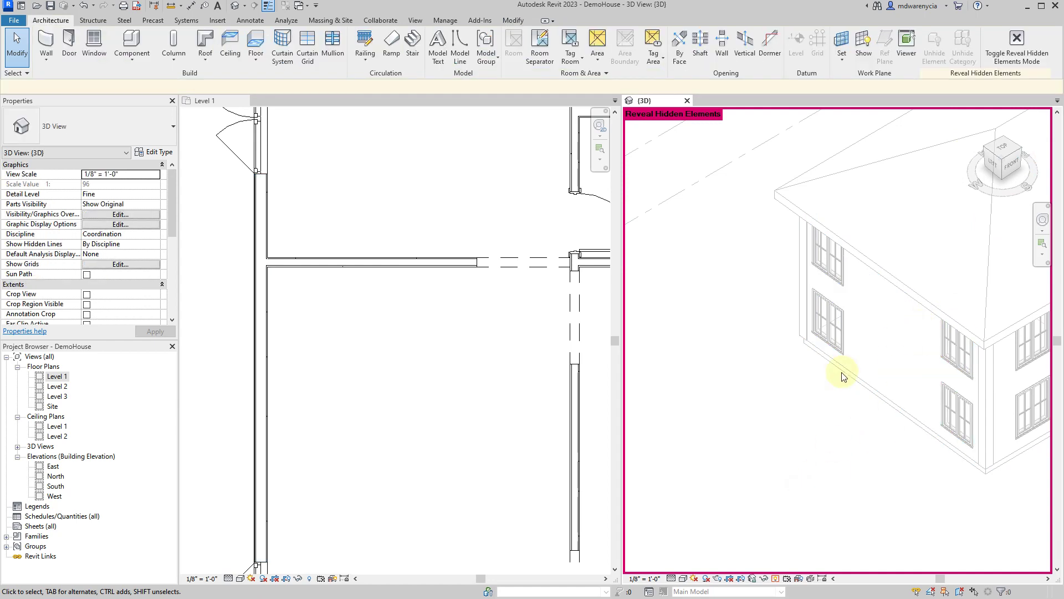
click(1015, 46)
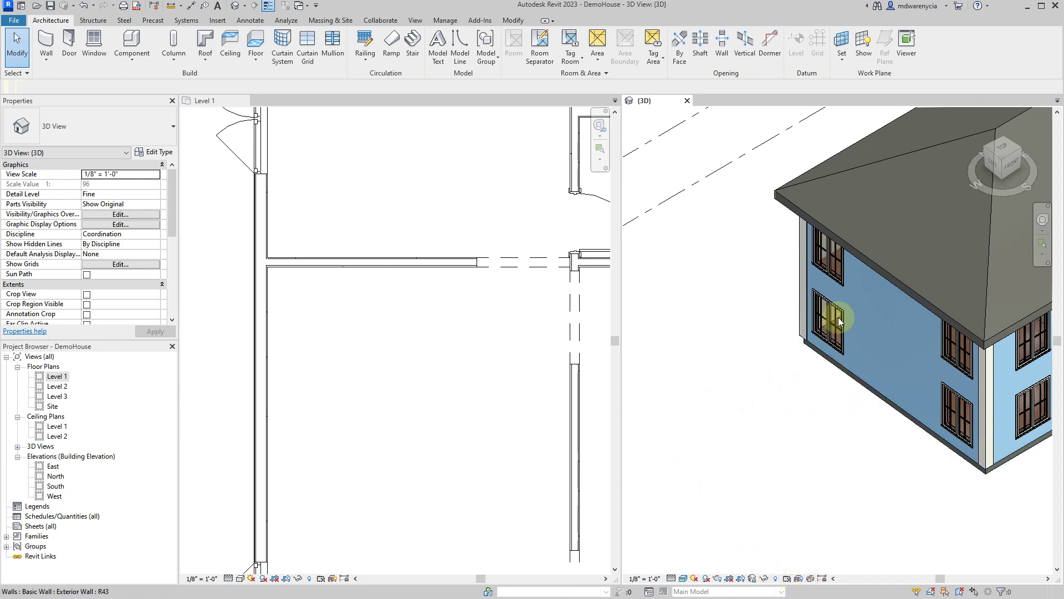
- Hide the left-side exterior wall element again in the 3D view so the rooms behind it are exposed
click(865, 372)
right_click(864, 373)
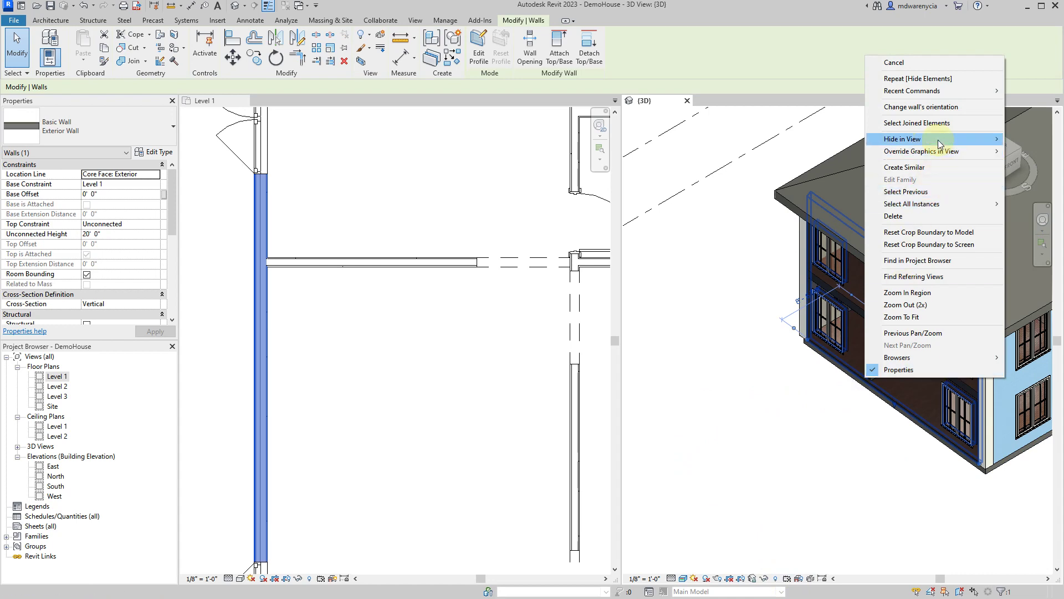
mouse_move(938, 140)
click(1032, 137)
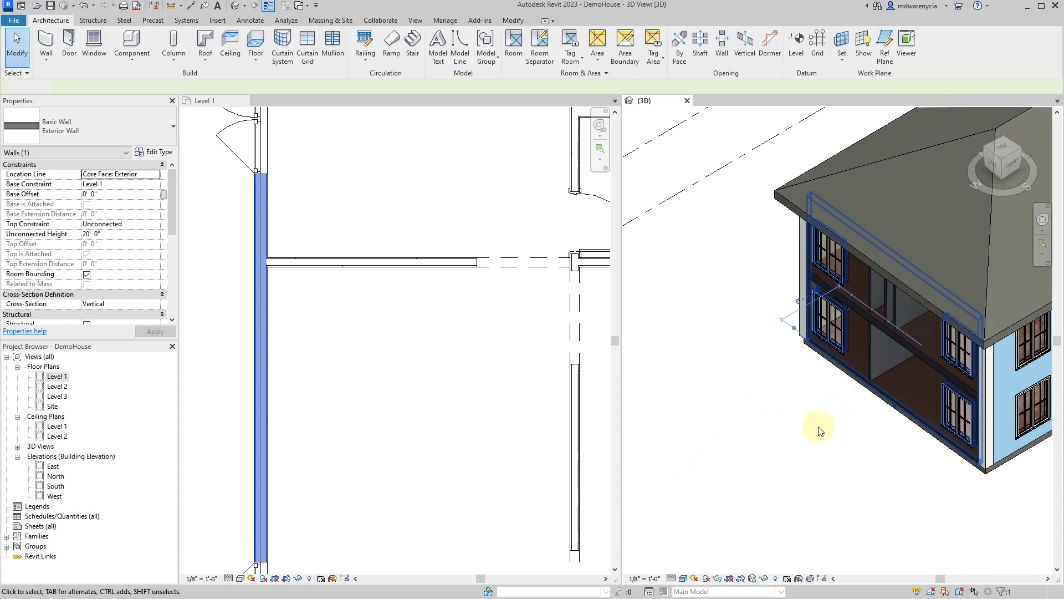
click(818, 428)
shift+middle_drag(790, 462, 817, 392)
middle_drag(829, 433, 779, 396)
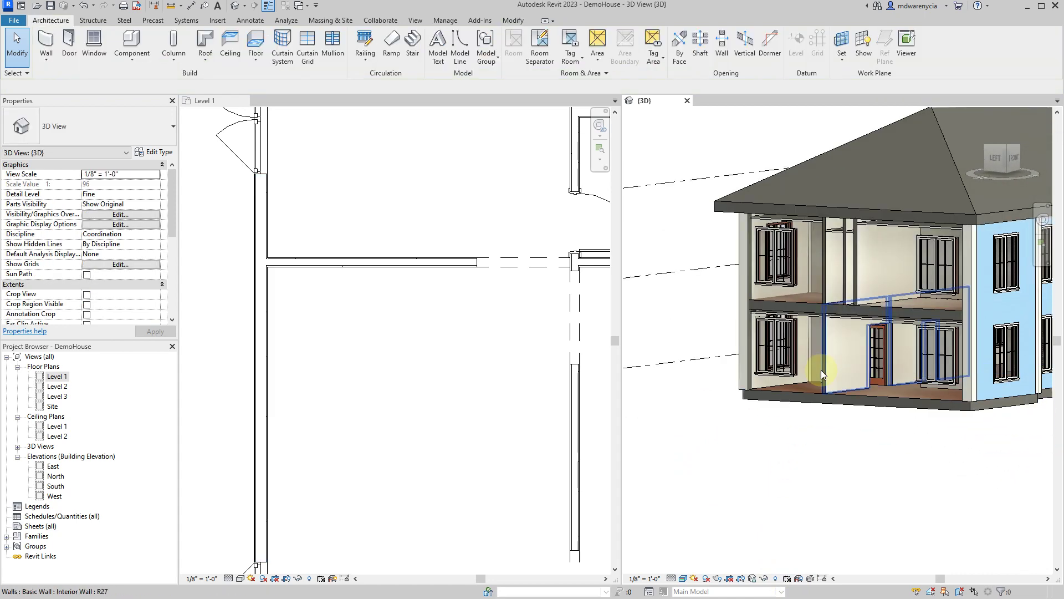
- Select the ground-floor interior partition wall in 3D, compare it with its position in the Level 1 plan, and clear the selection
scroll(820, 370, up, 5)
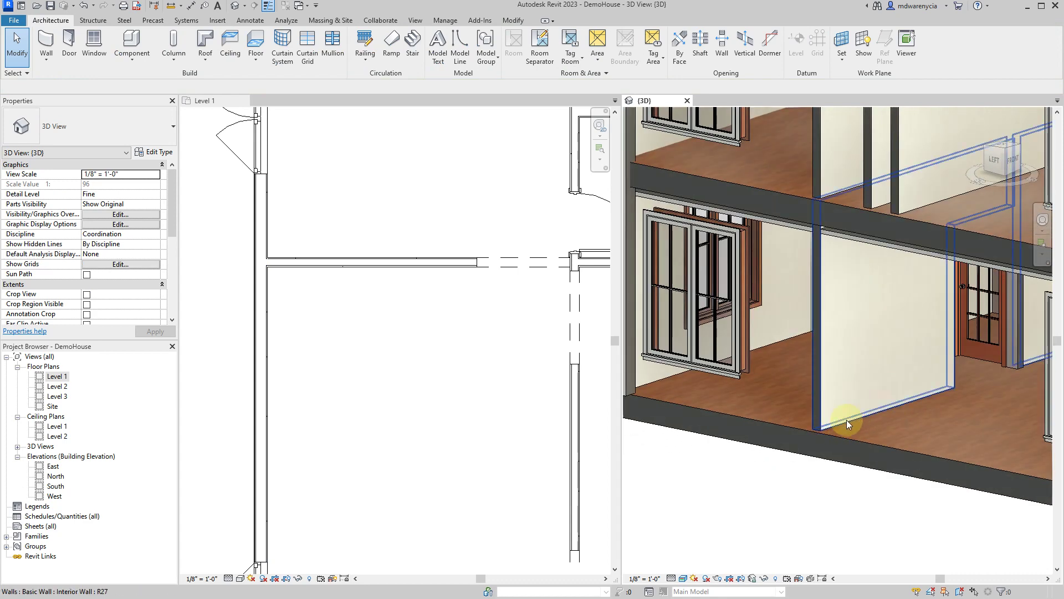
scroll(894, 409, down, 1)
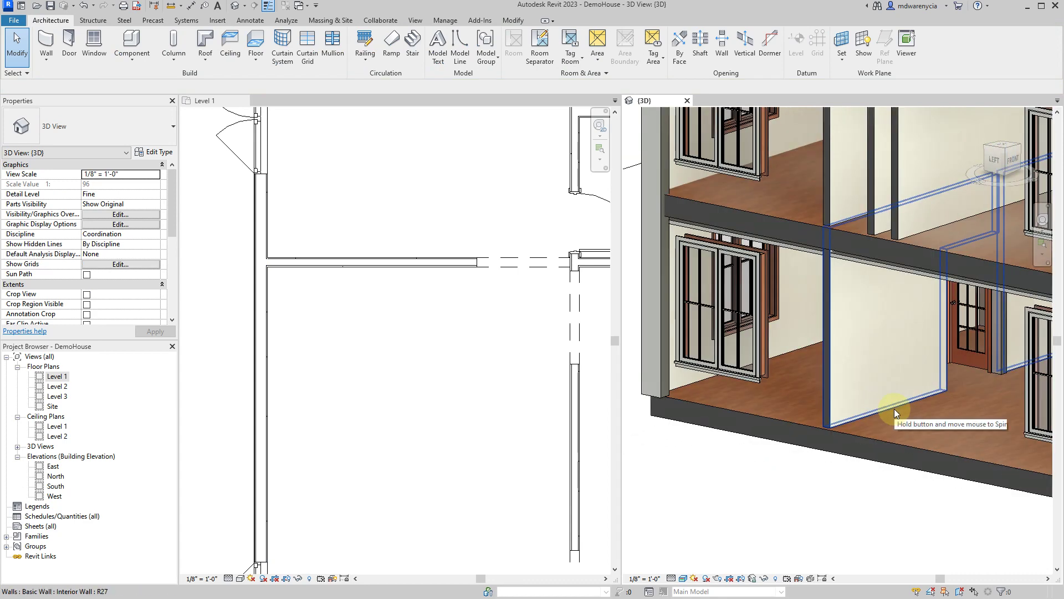
click(893, 408)
scroll(531, 352, down, 2)
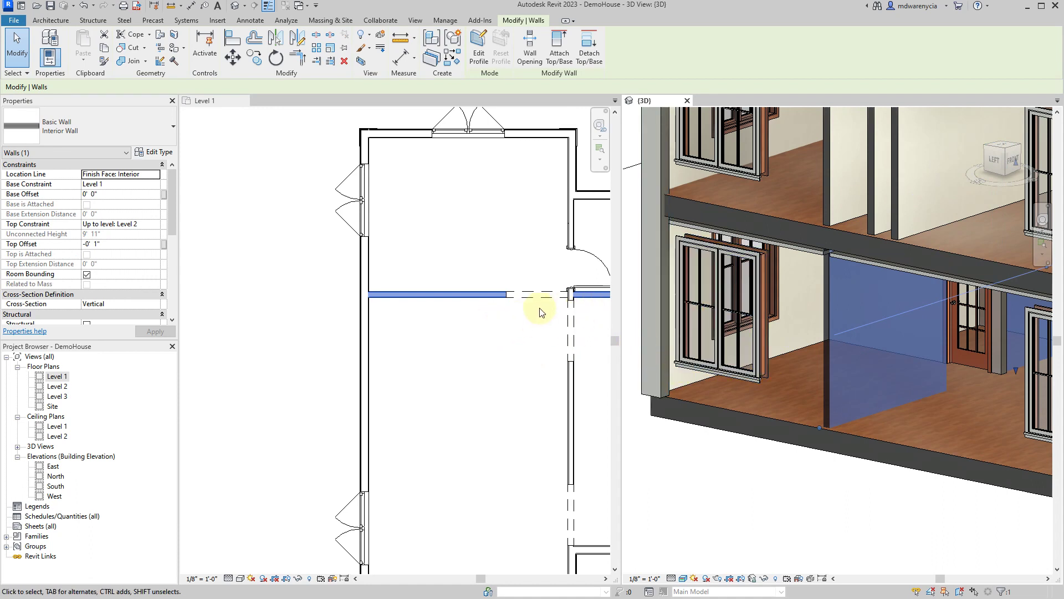
scroll(547, 306, up, 2)
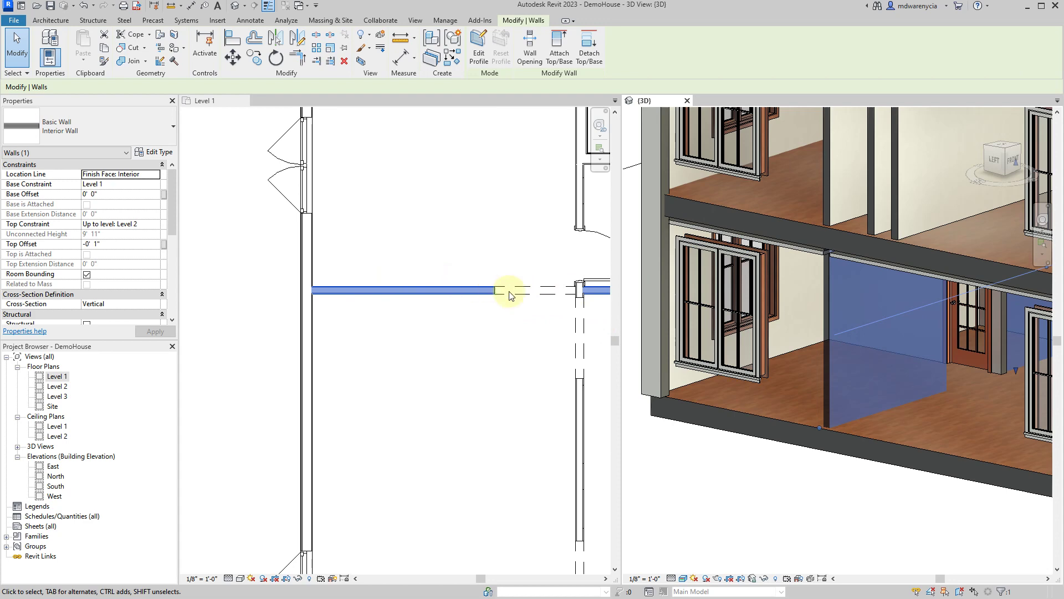
click(397, 322)
click(455, 367)
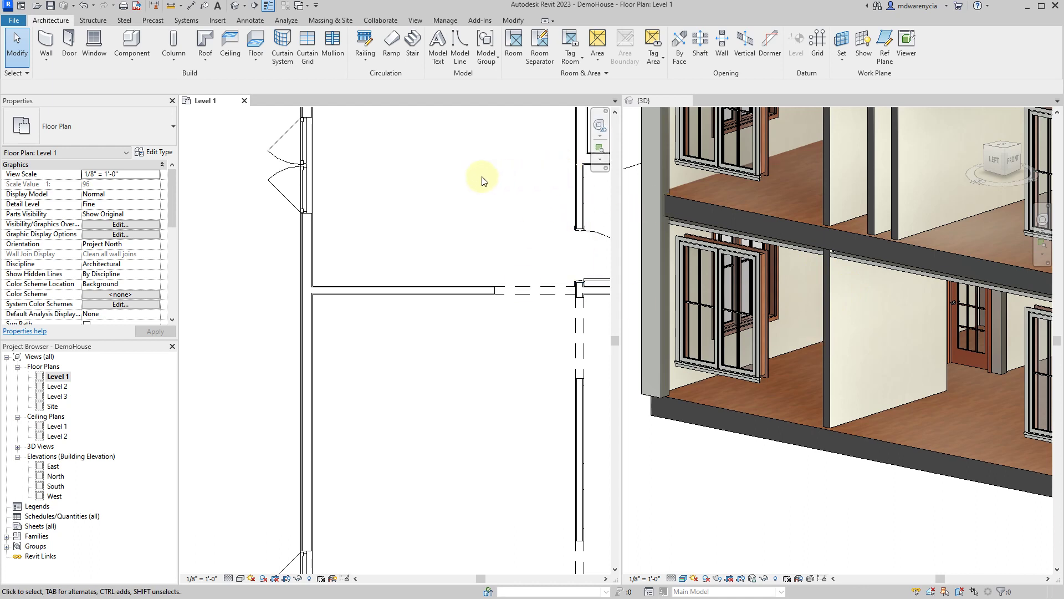
- Examine the project phases in the Phasing settings and leave them without making changes
click(414, 22)
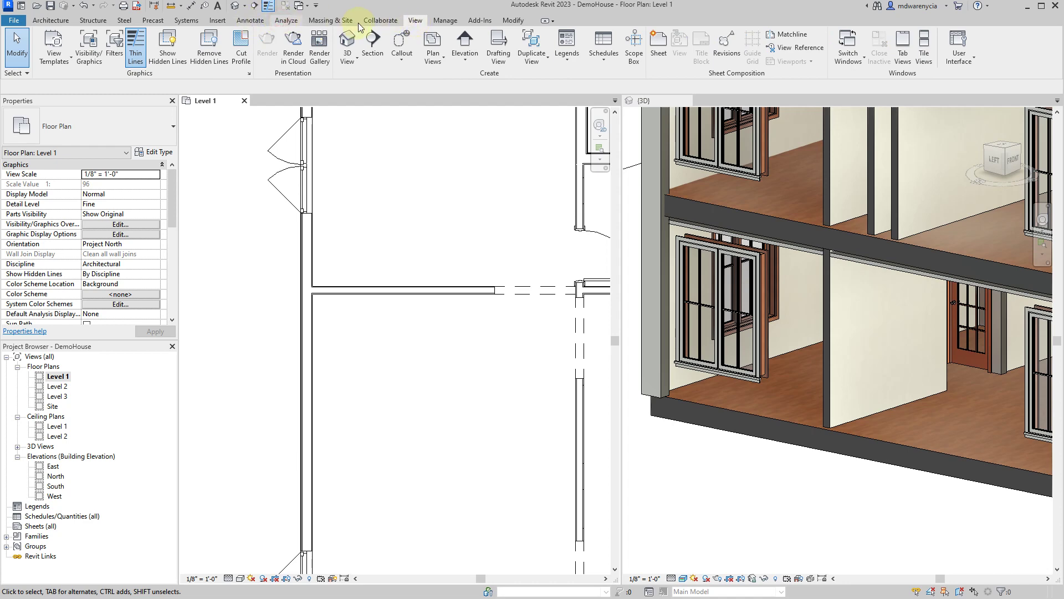
scroll(358, 25, up, 3)
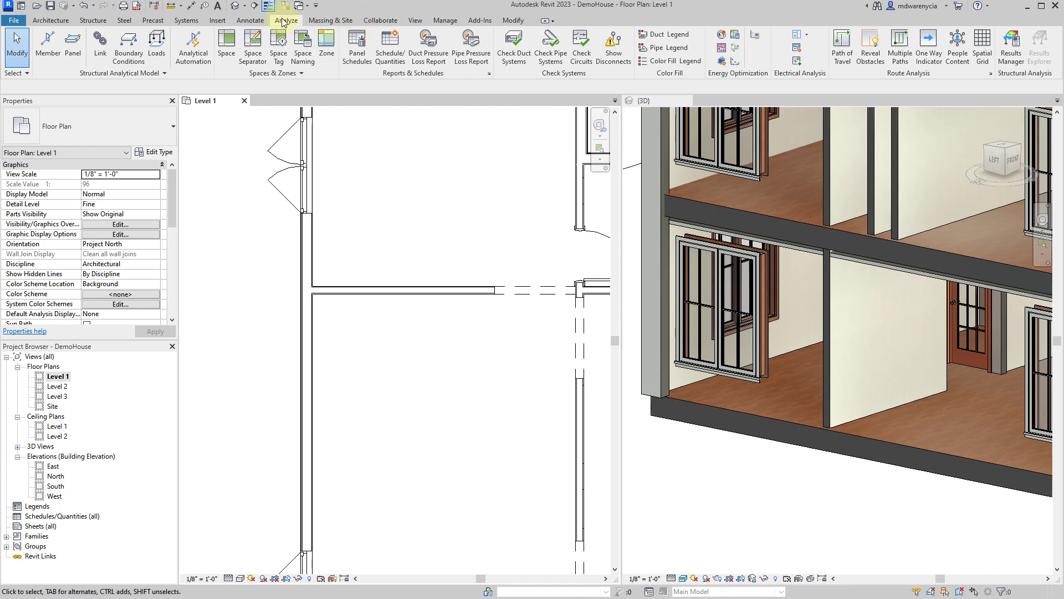
click(239, 23)
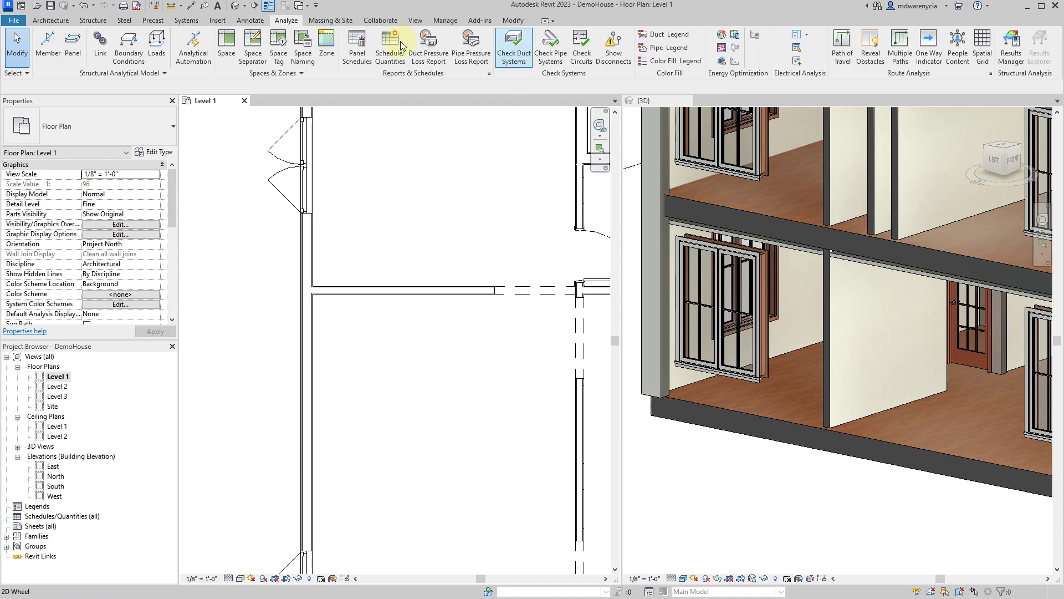
click(434, 22)
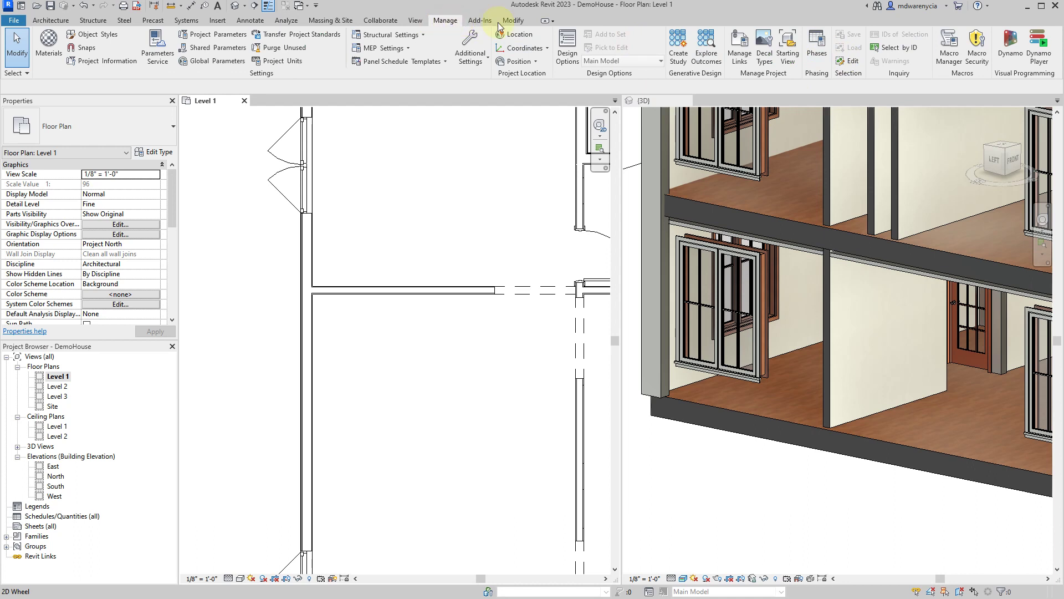
click(820, 53)
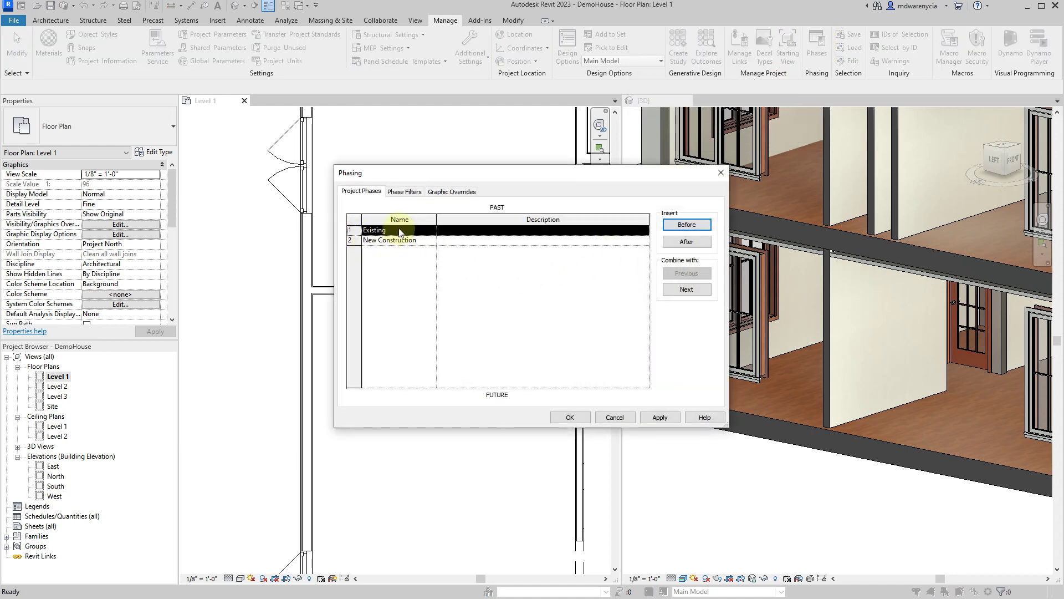
click(619, 418)
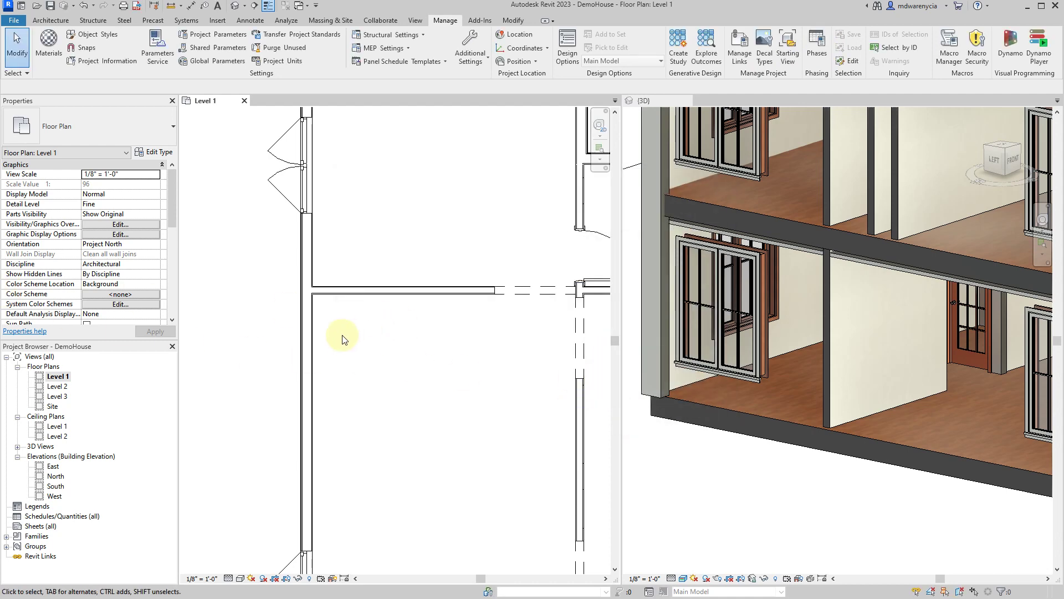
- Examine the Level 1 plan's Phase Filter and Phase properties, along with the overall floor layout
scroll(72, 219, down, 4)
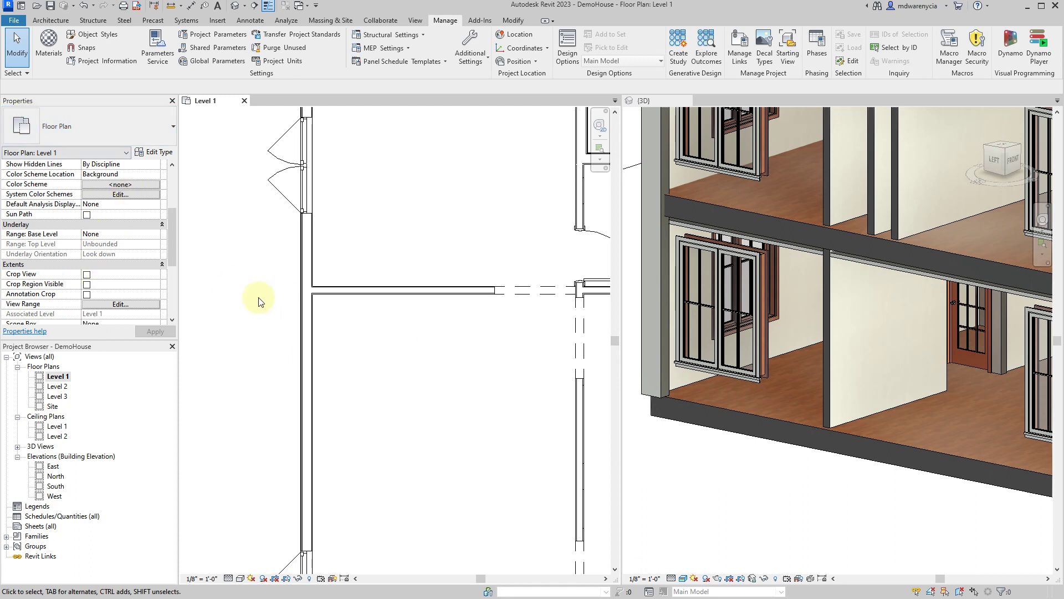
scroll(71, 248, down, 4)
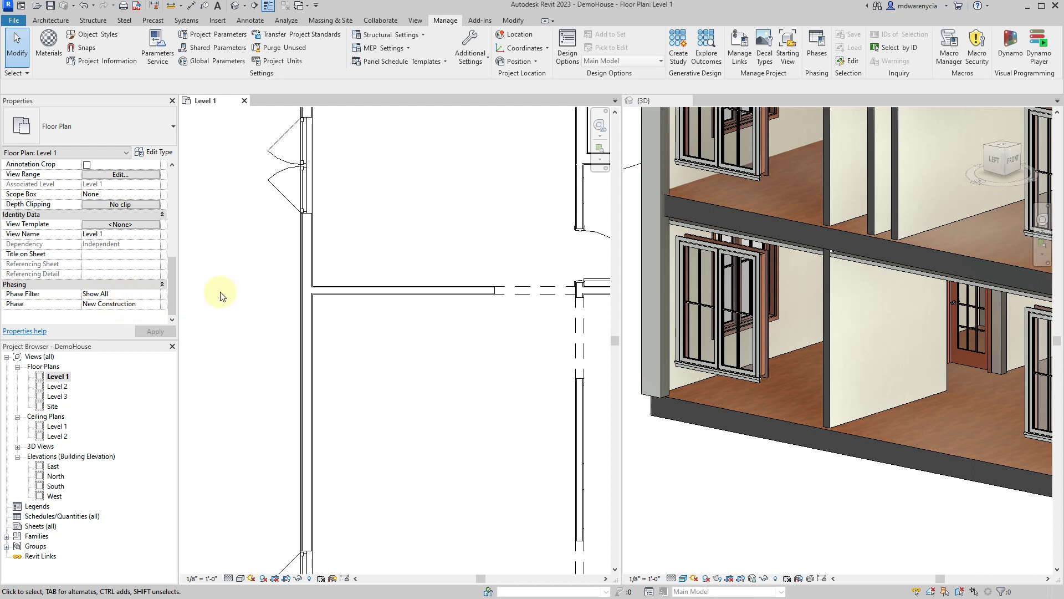
scroll(418, 250, down, 5)
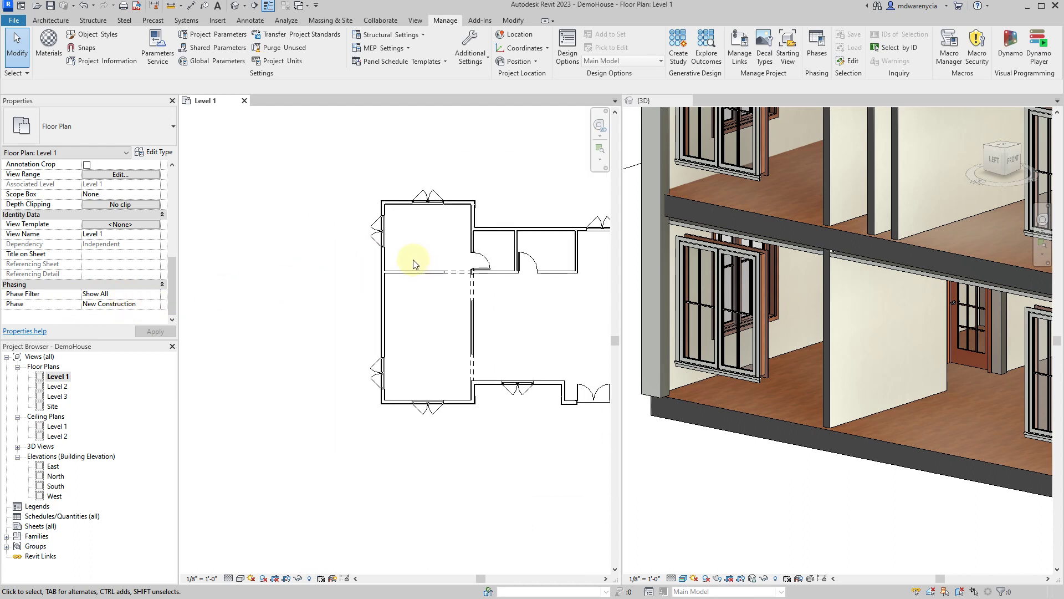
middle_drag(442, 286, 286, 289)
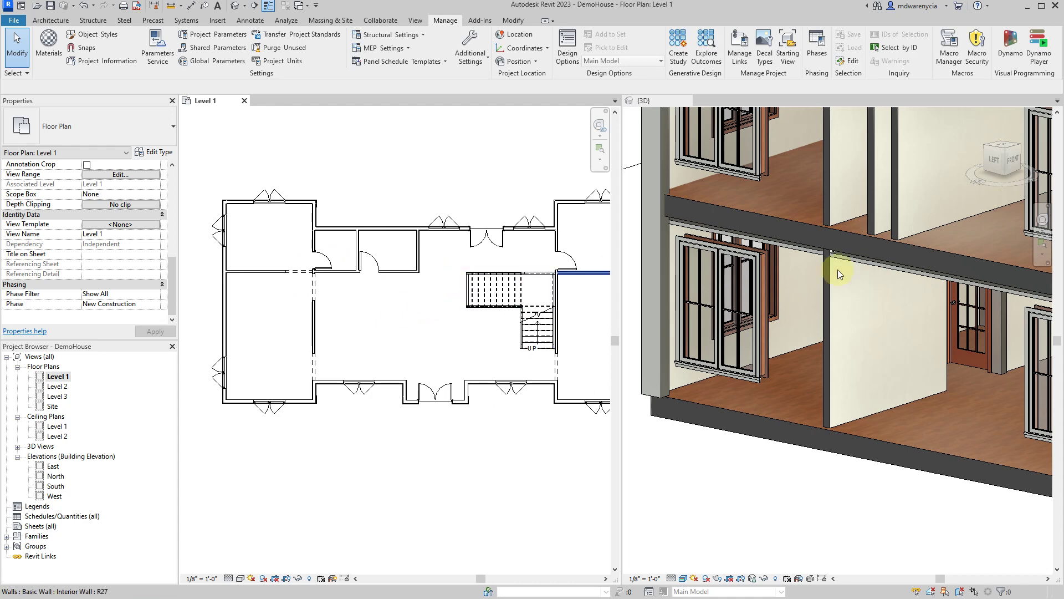
- In the Phasing settings, combine the Existing phase with the next one and insert three phases after New Construction
click(817, 51)
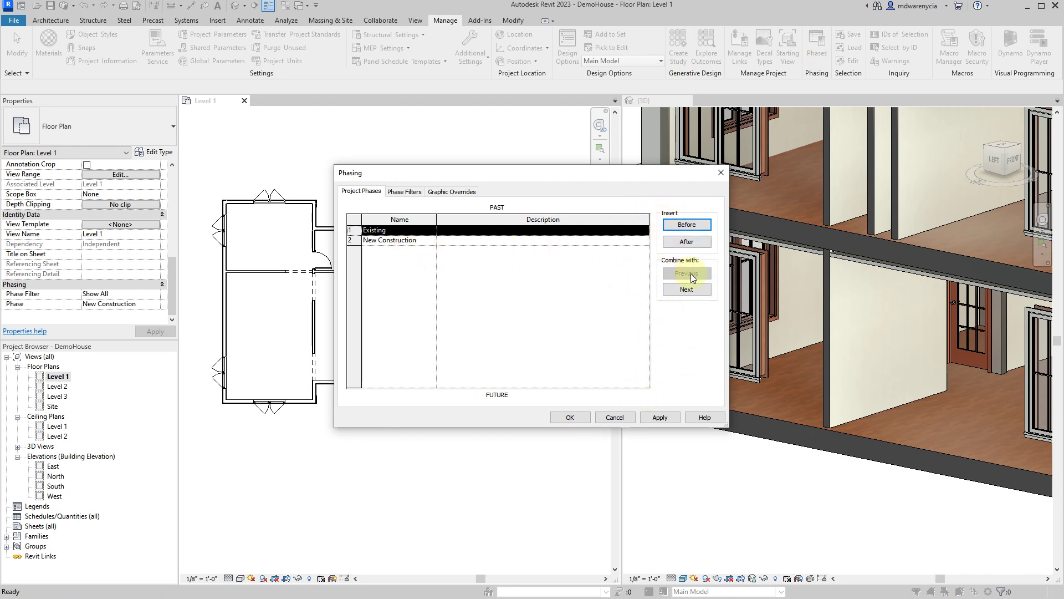
click(688, 289)
click(396, 235)
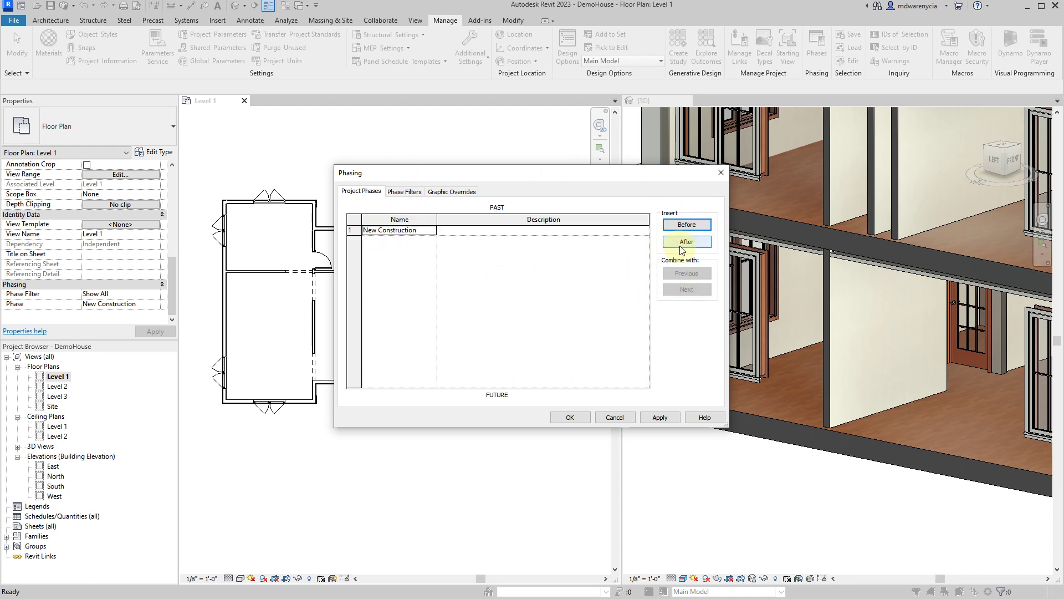
click(680, 245)
click(681, 244)
click(681, 244)
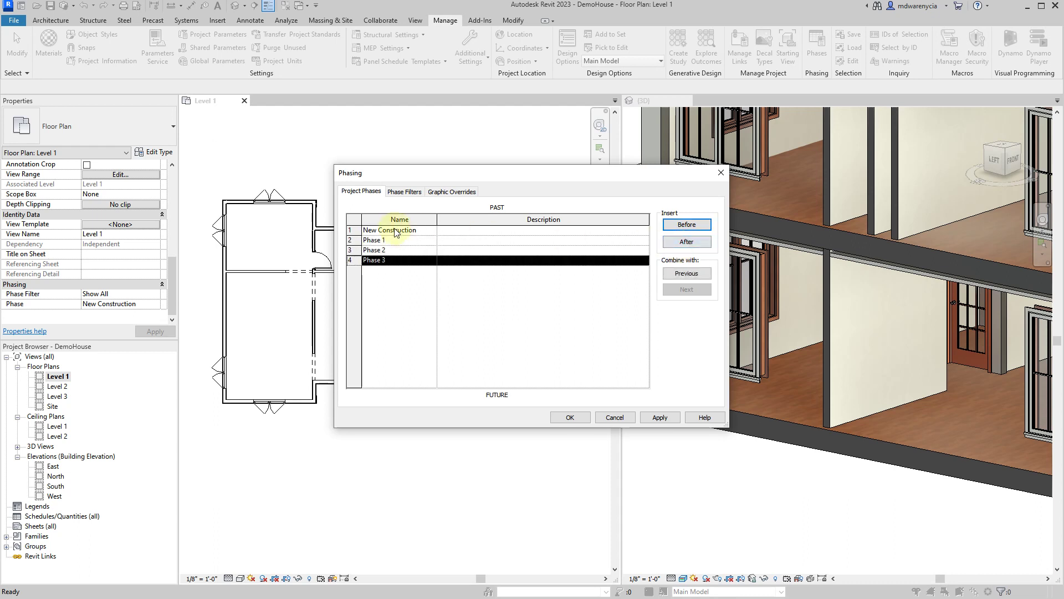
- Rename the first three project phases as Existing Construction, Demo and New Construction, in that order
click(392, 229)
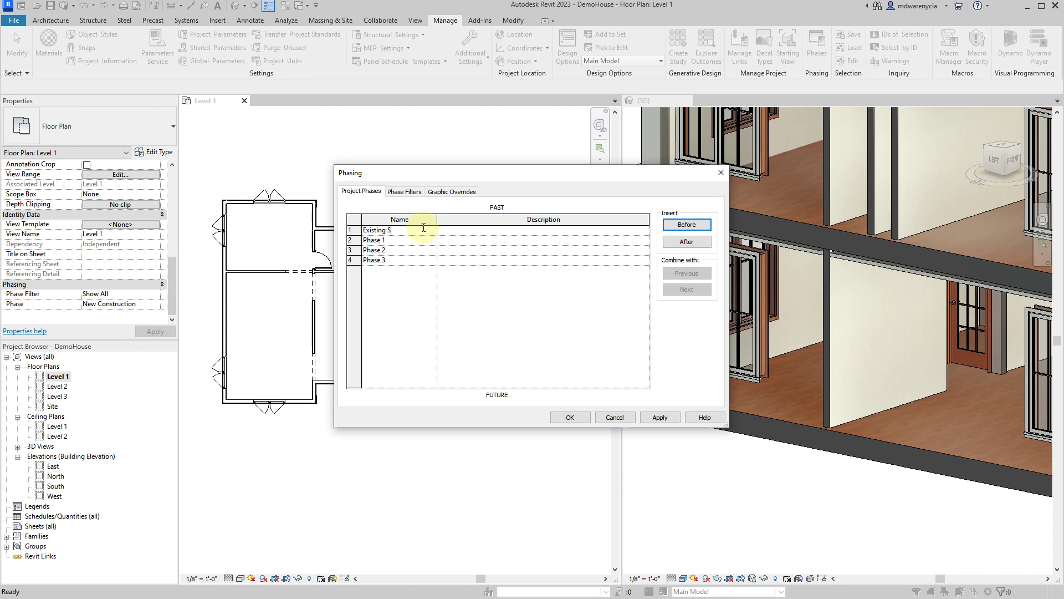
text(ion)
key(Tab)
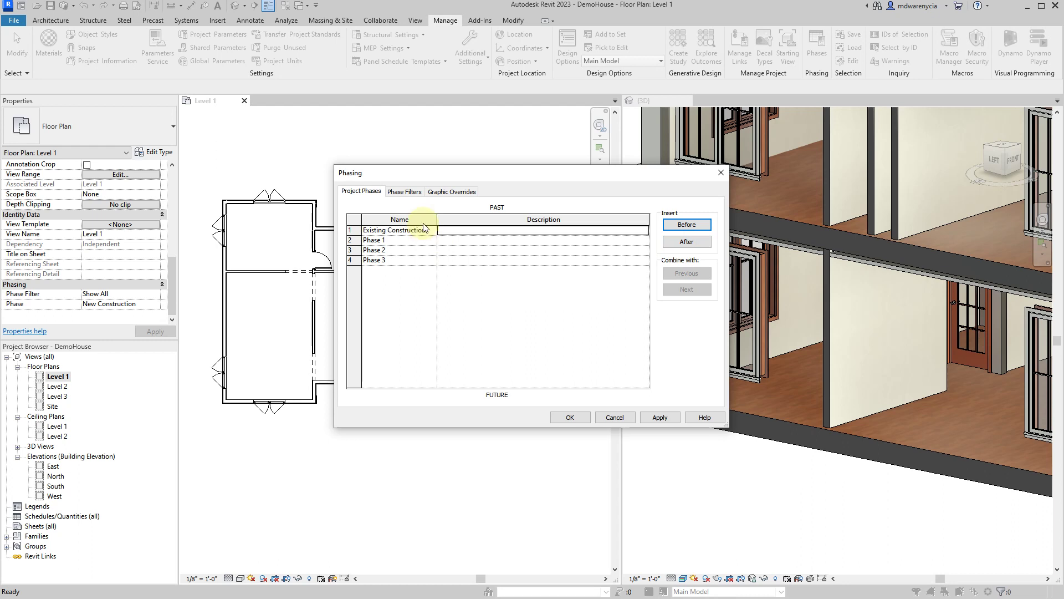
click(400, 240)
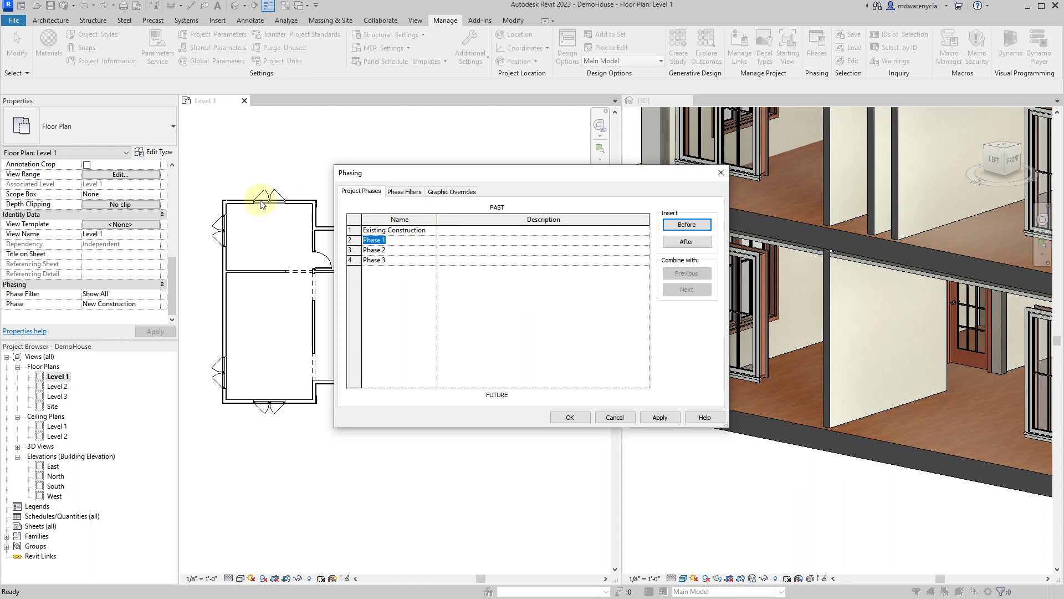
key(Tab)
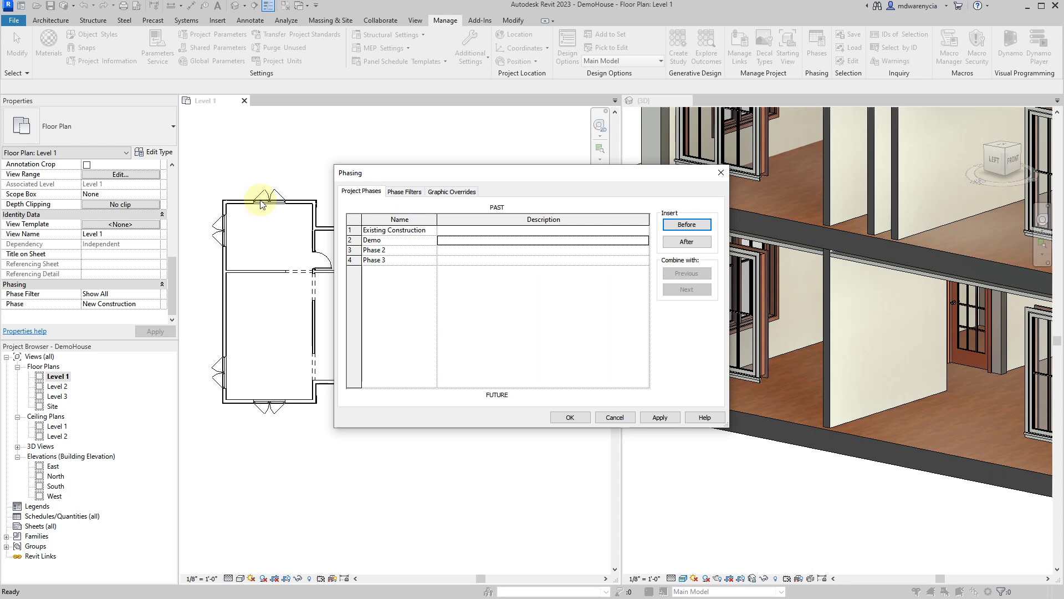
click(406, 251)
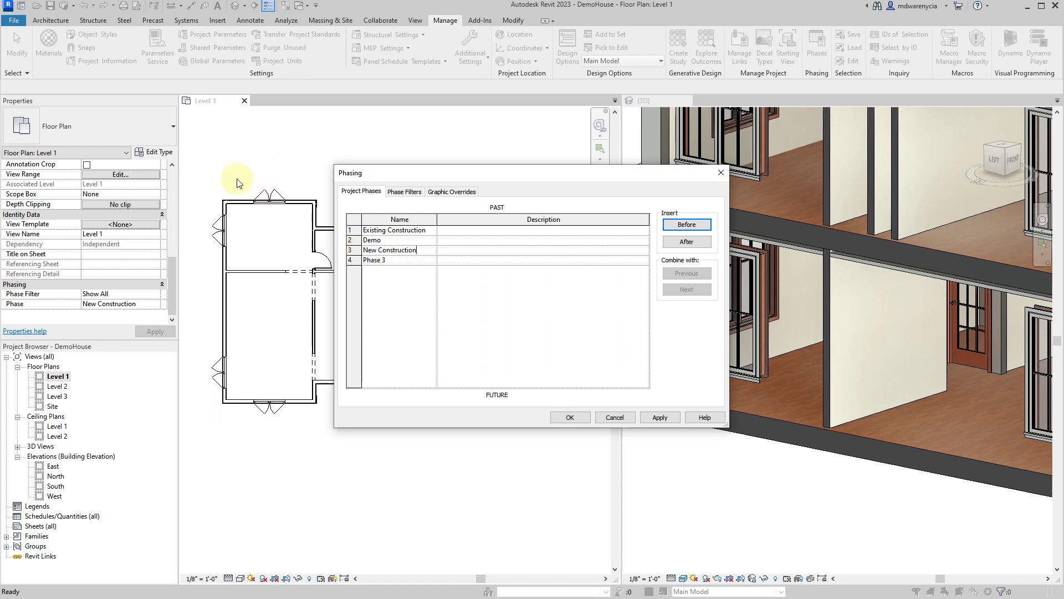
- Combine the surplus fourth phase, Phase 3, with the previous phase
click(349, 261)
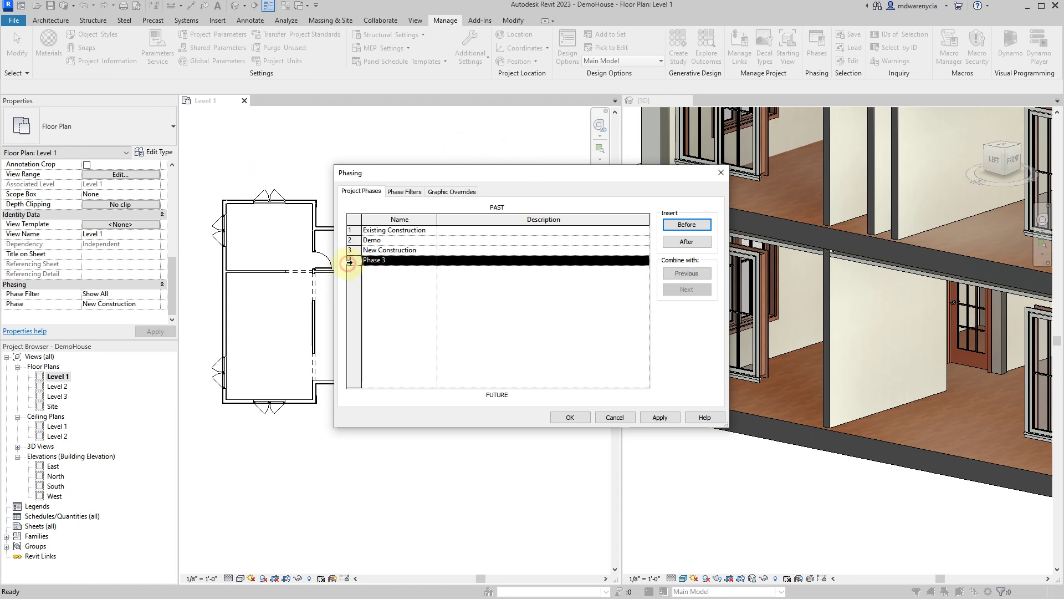
click(686, 225)
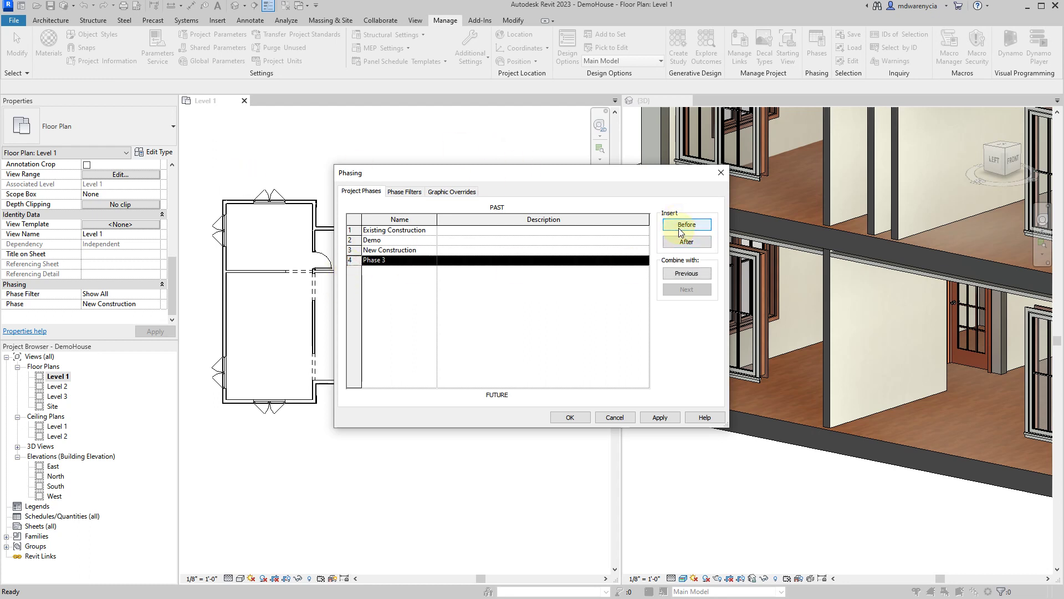
click(686, 273)
click(387, 277)
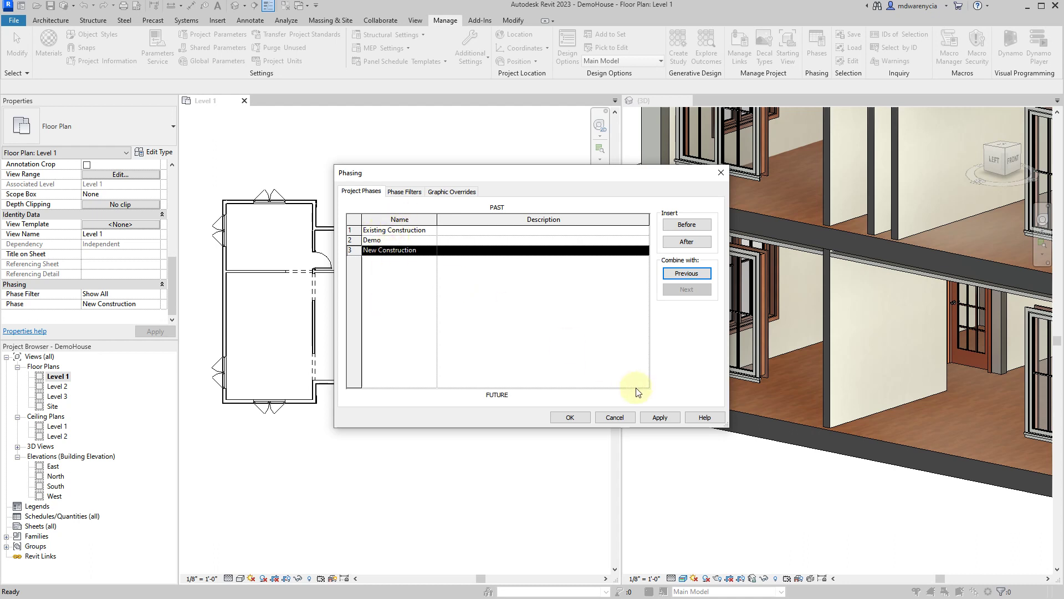
- Apply the edited project phases and close the Phasing settings
click(654, 419)
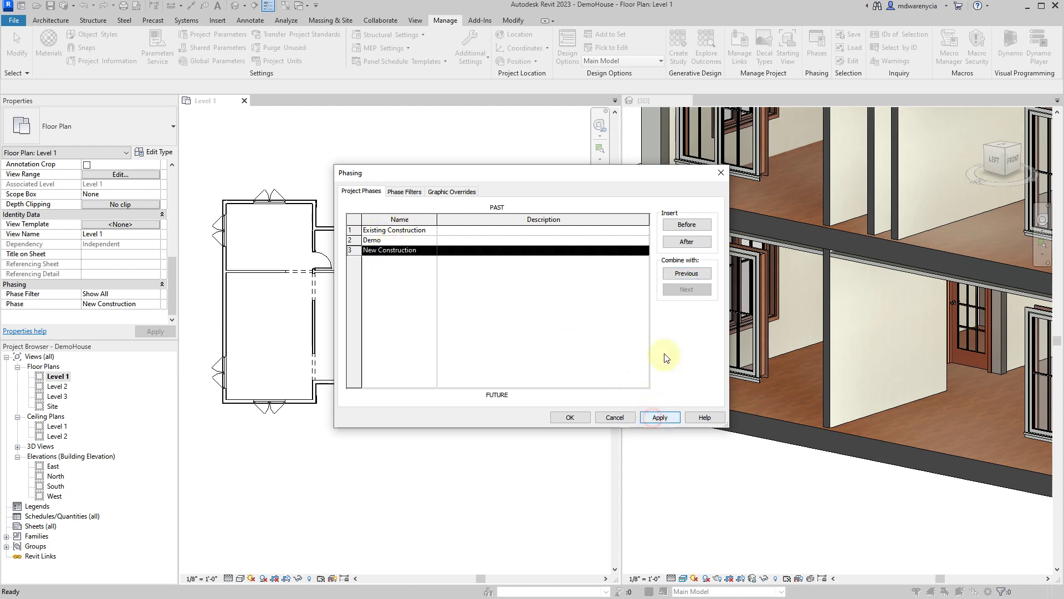
click(570, 417)
- Select the front exterior wall nearest the exposed end in the 3D view and examine its Phase Created and Phase Demolished properties
scroll(509, 363, down, 3)
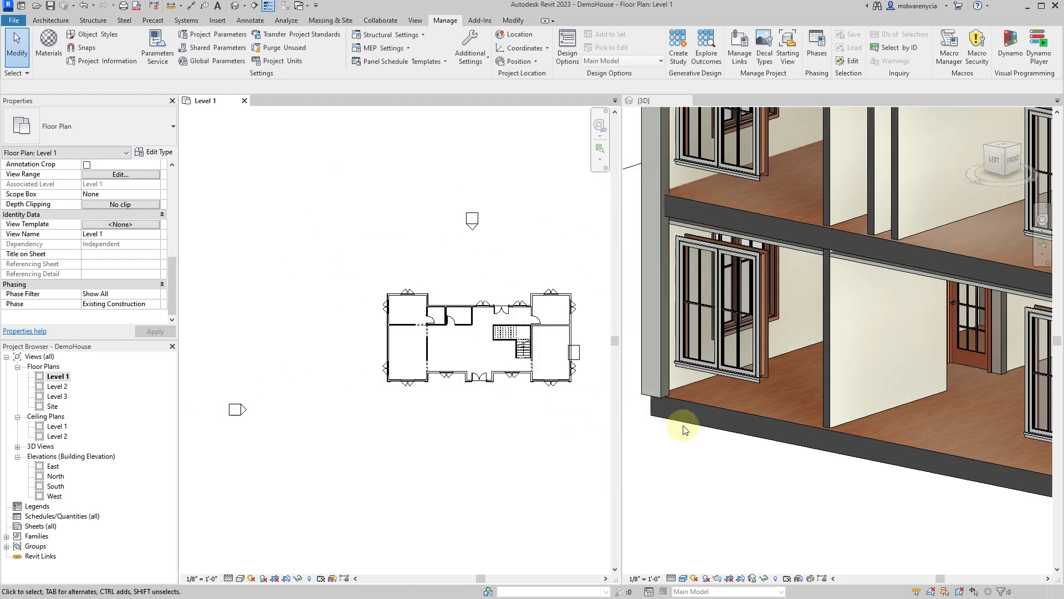
scroll(692, 432, down, 1)
scroll(739, 438, down, 5)
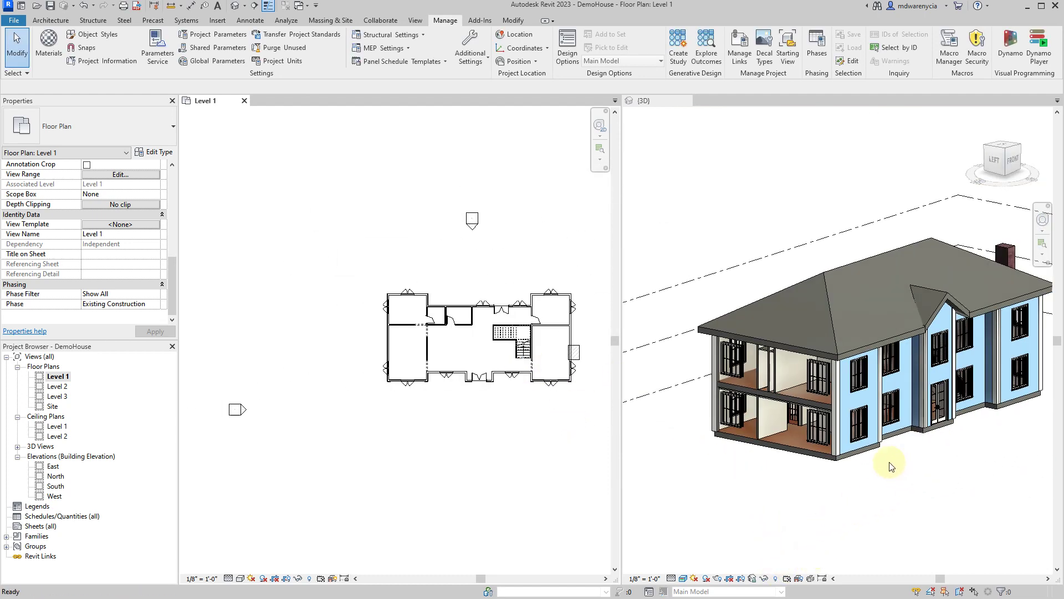
click(693, 457)
click(857, 437)
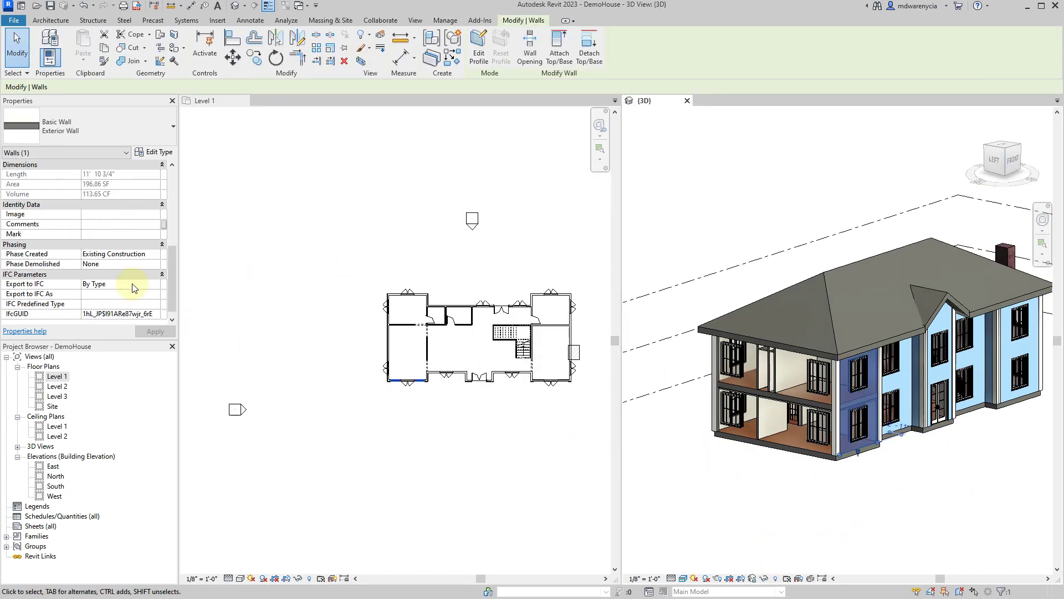
scroll(108, 291, down, 1)
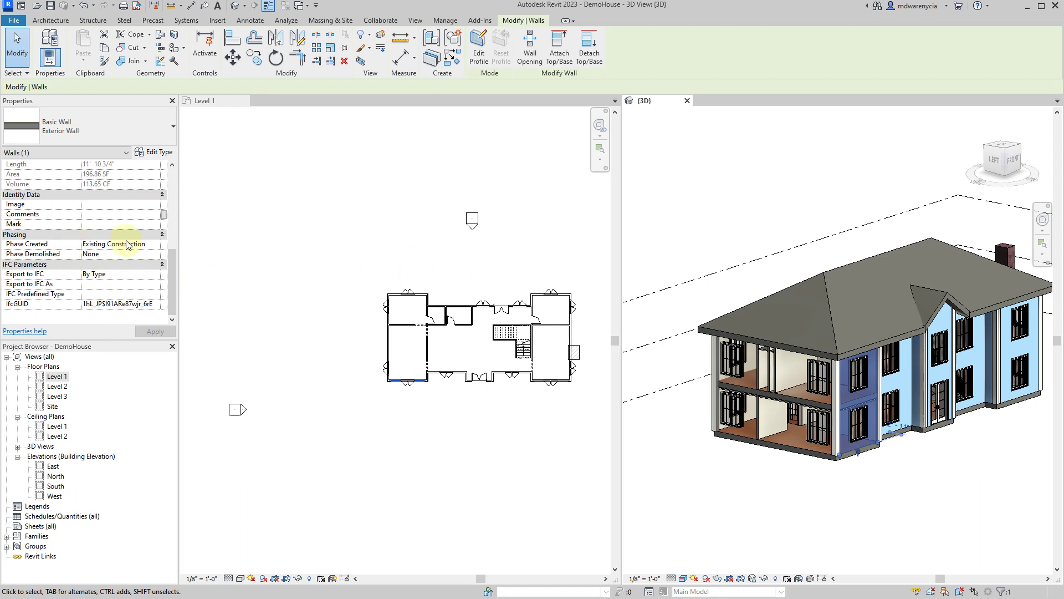
- Split the Level 1 interior walls at their junction beside the door, and the exterior wall where the horizontal partition meets it
scroll(468, 340, up, 5)
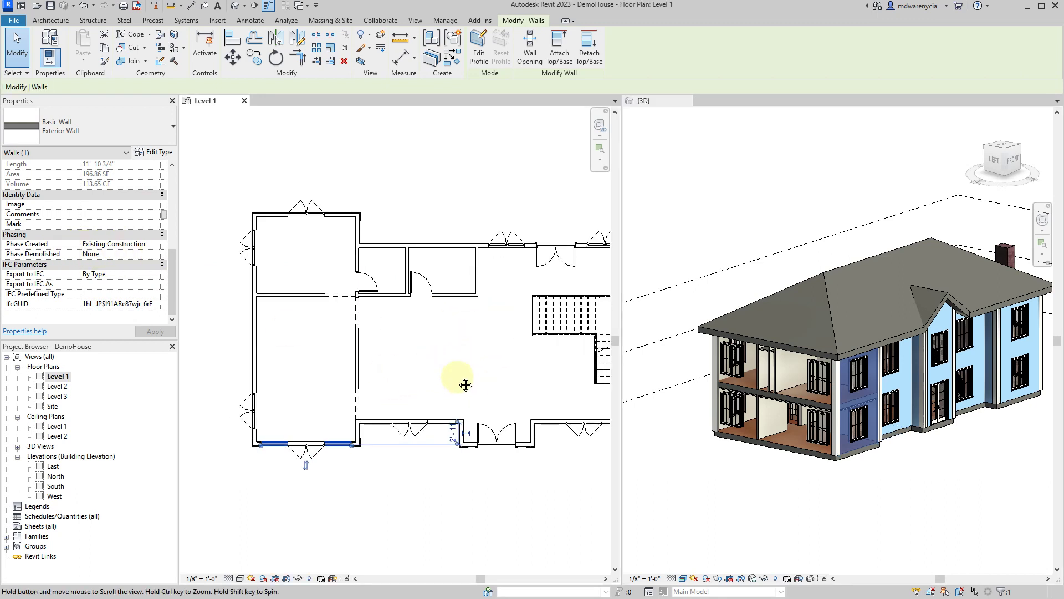
scroll(477, 354, up, 5)
click(354, 264)
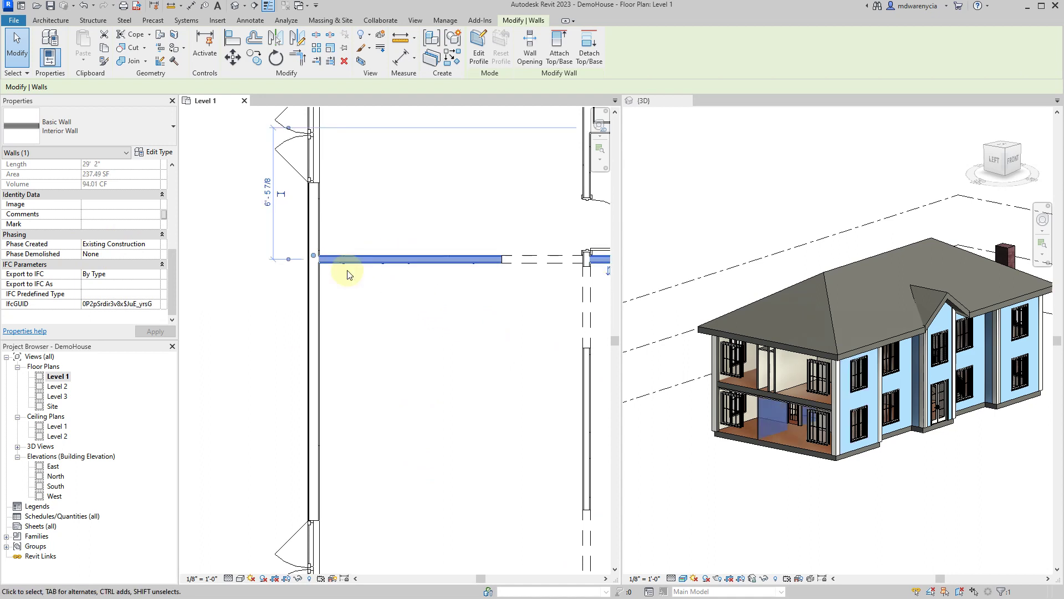
scroll(350, 256, up, 4)
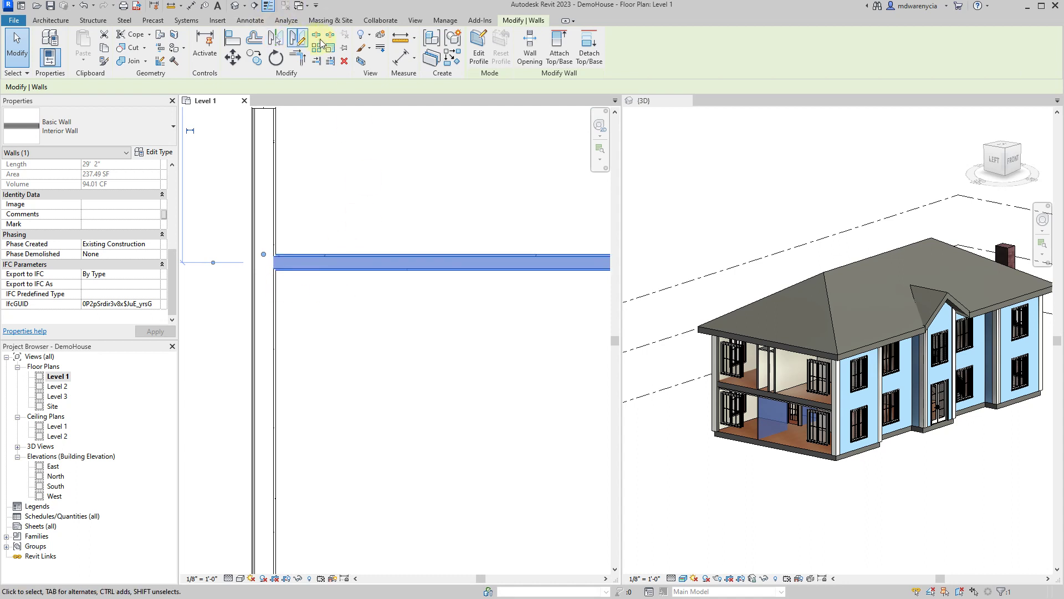
scroll(377, 191, down, 4)
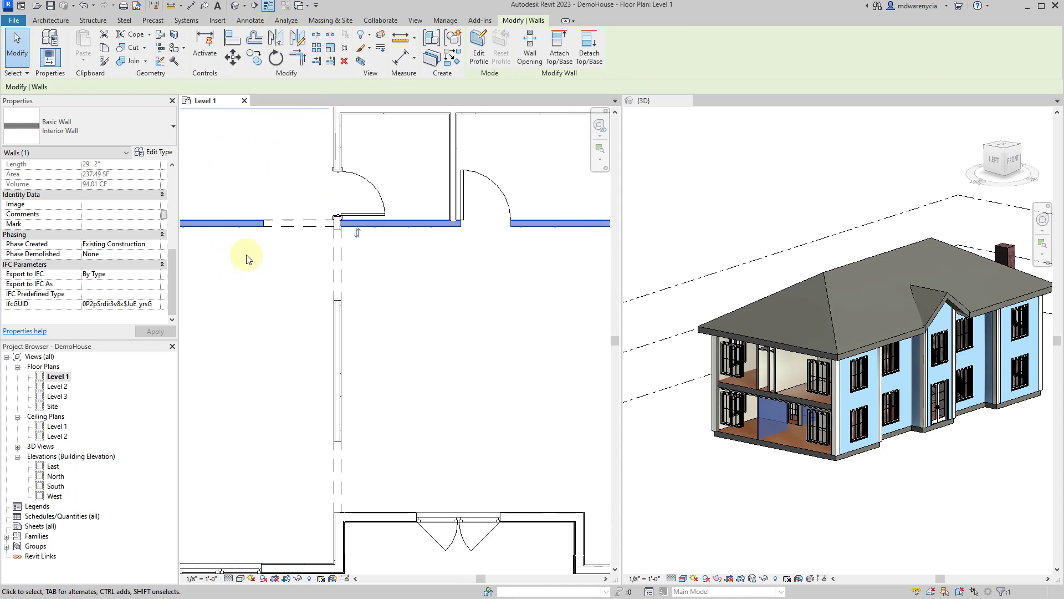
scroll(327, 254, up, 3)
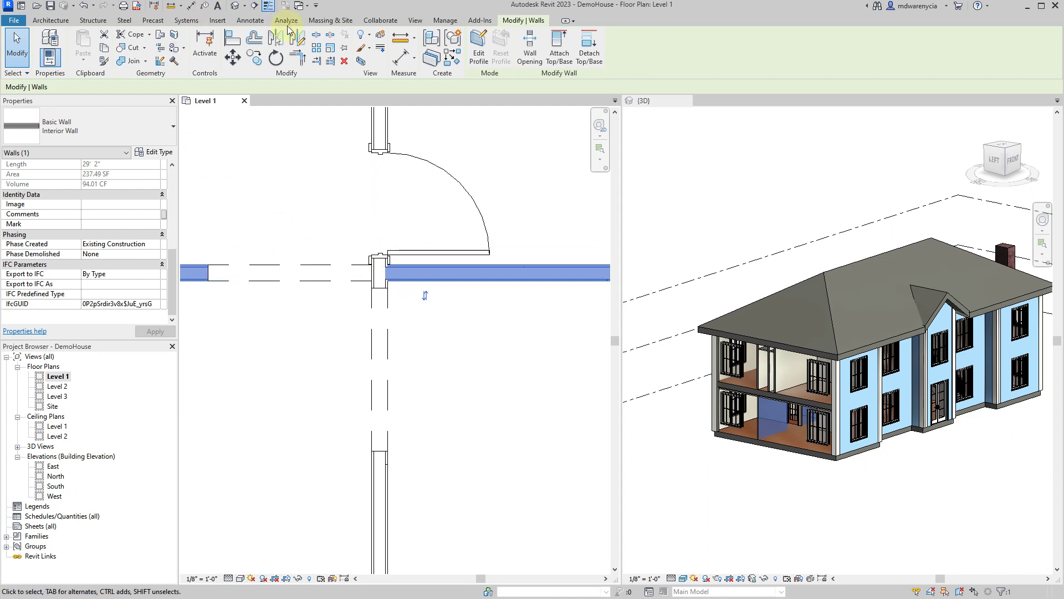
click(317, 35)
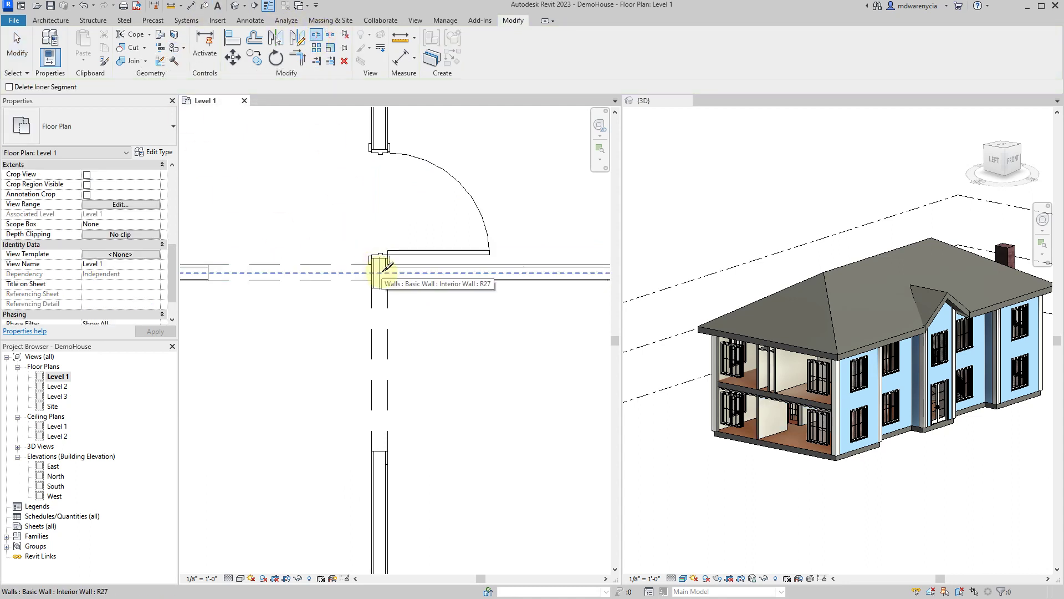
click(385, 266)
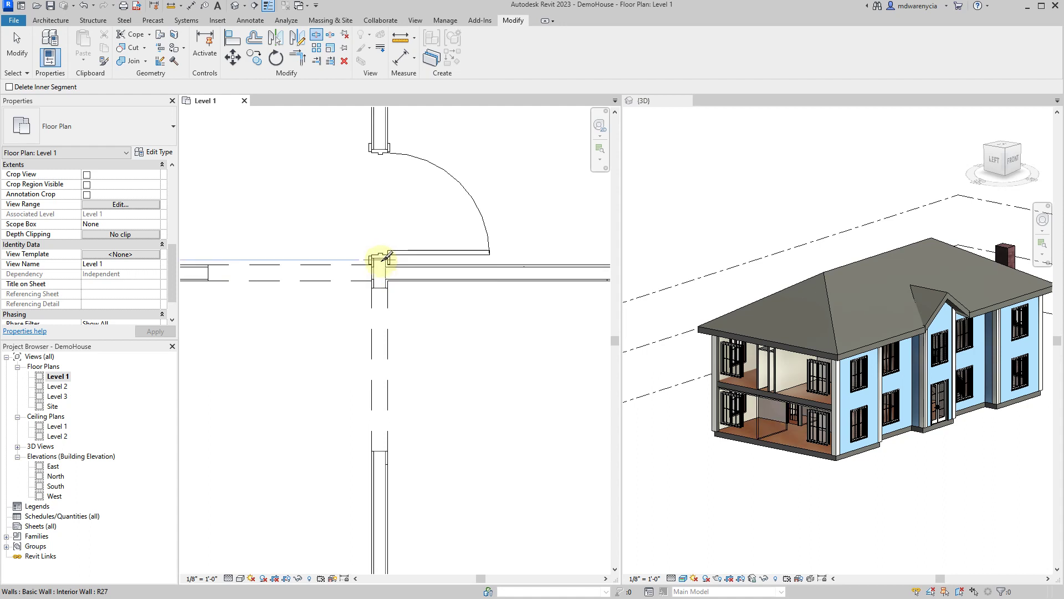
click(382, 260)
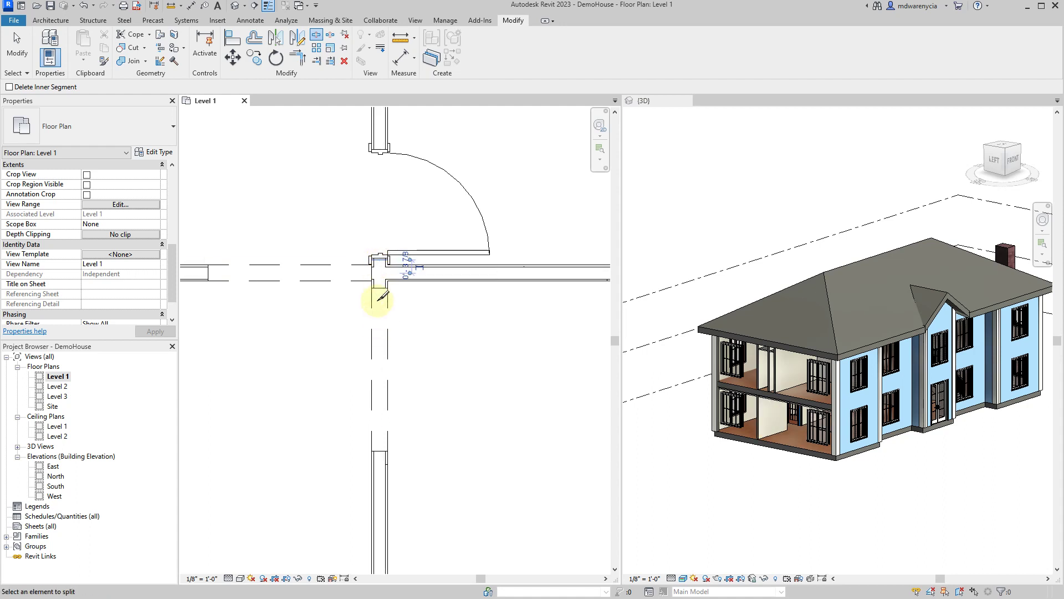
scroll(383, 297, up, 2)
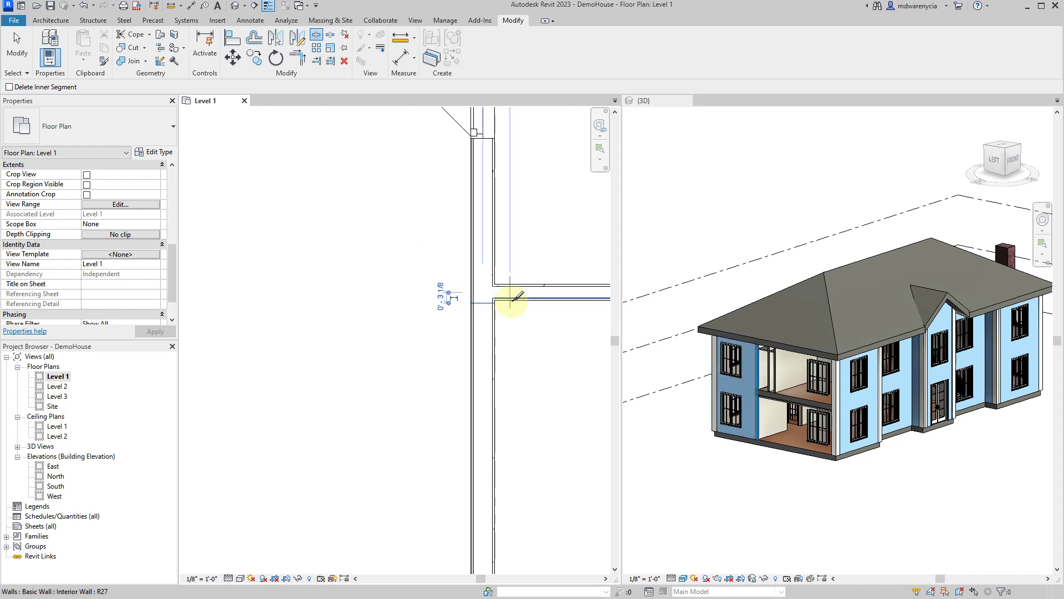
key(Escape)
- Set Phase Demolished to Demo for the horizontal interior wall and the short wall segments at its two ends
middle_drag(511, 357, 402, 271)
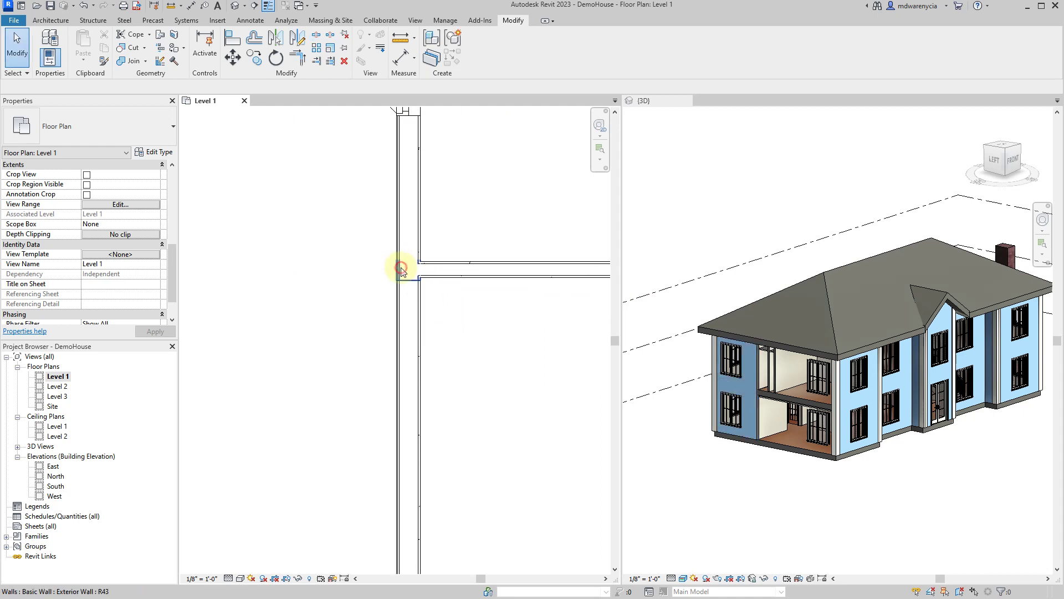
click(401, 268)
middle_drag(490, 296, 219, 272)
ctrl+click(304, 247)
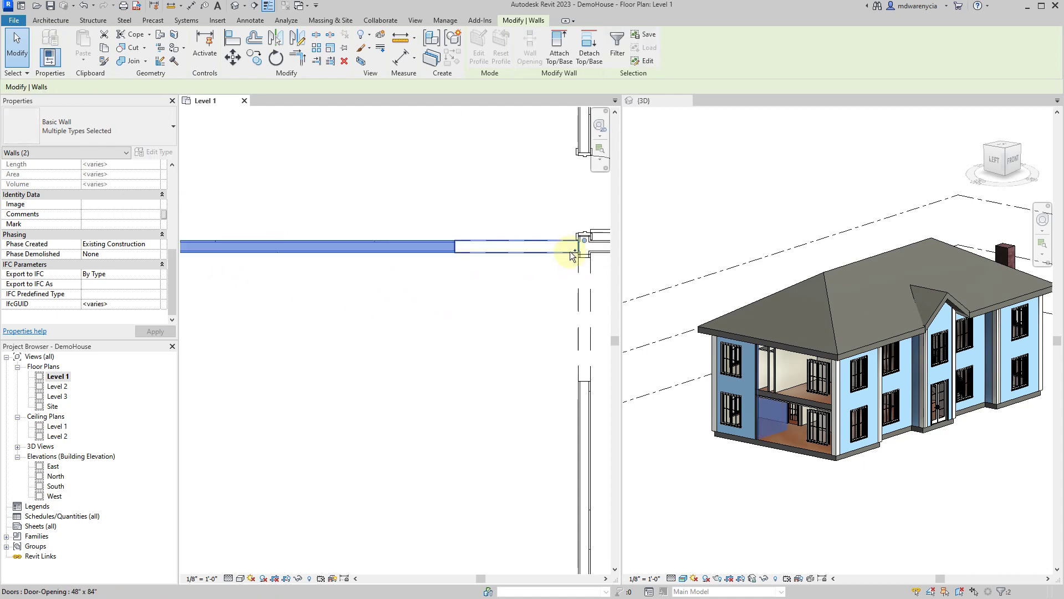
scroll(581, 246, up, 5)
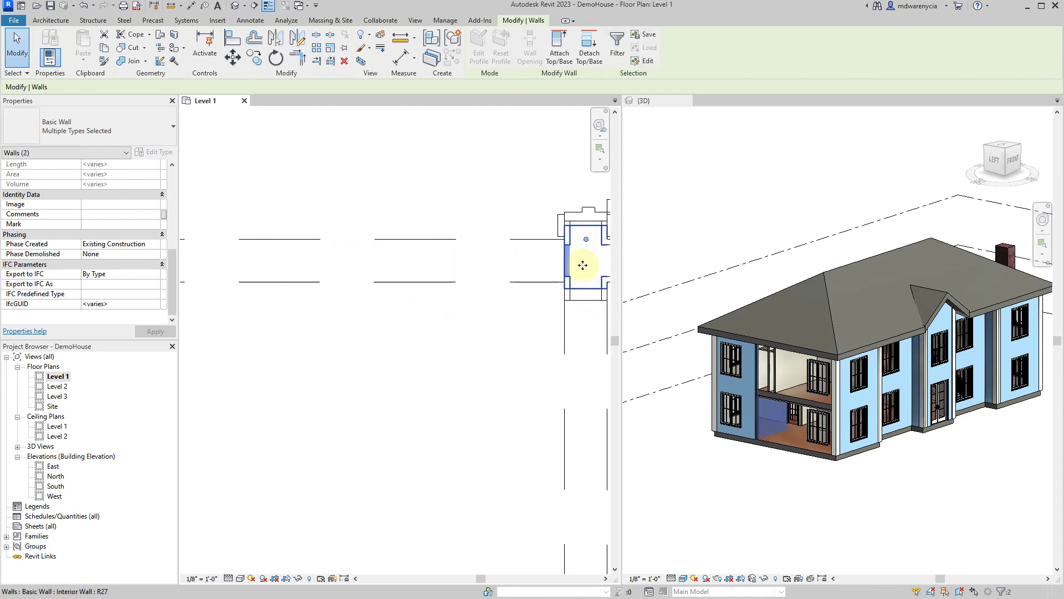
ctrl+click(580, 266)
scroll(396, 321, down, 3)
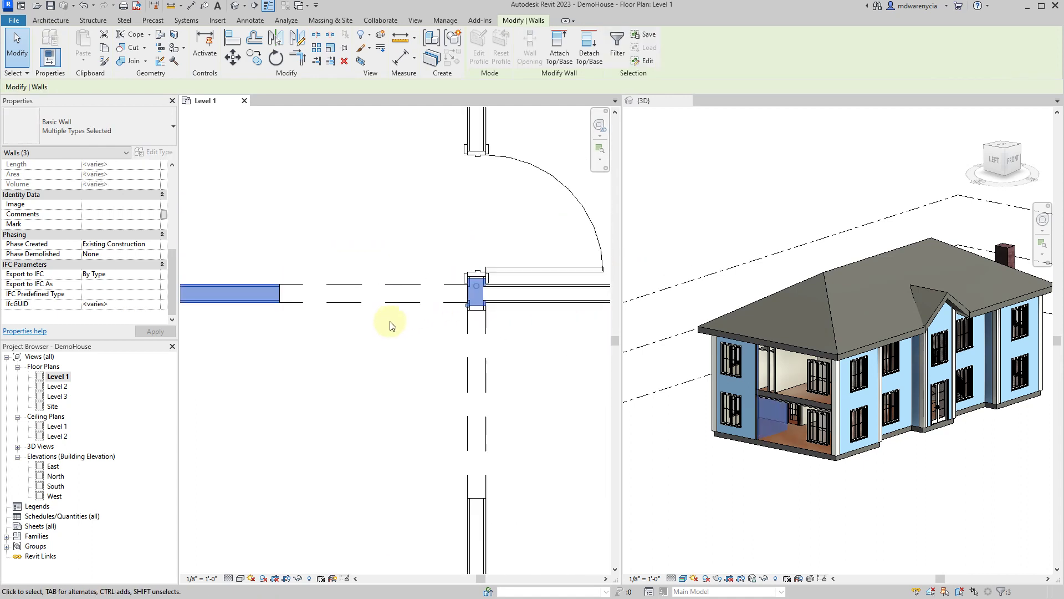
scroll(344, 366, down, 4)
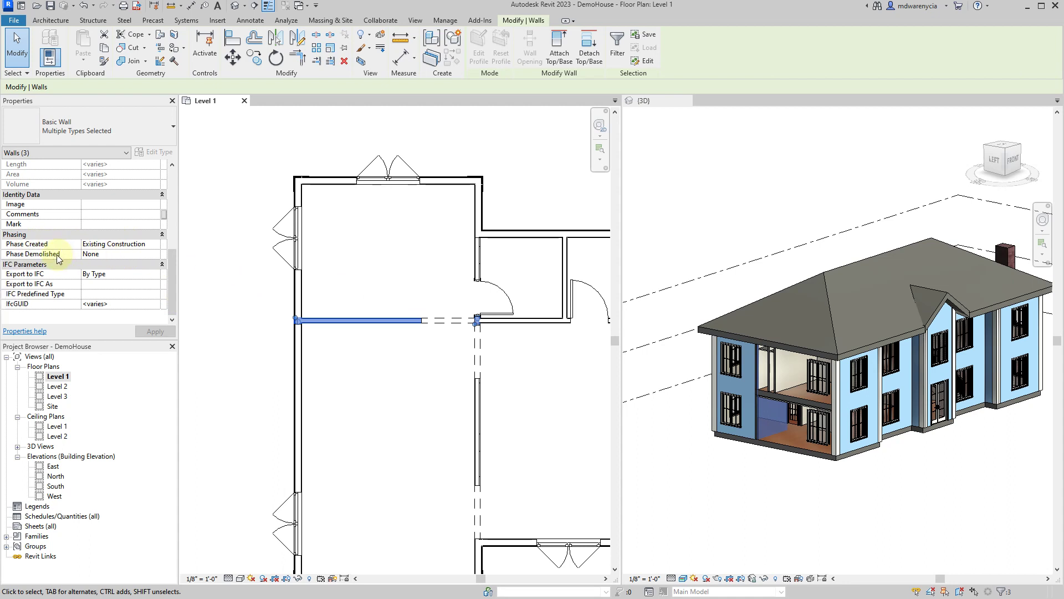
click(156, 254)
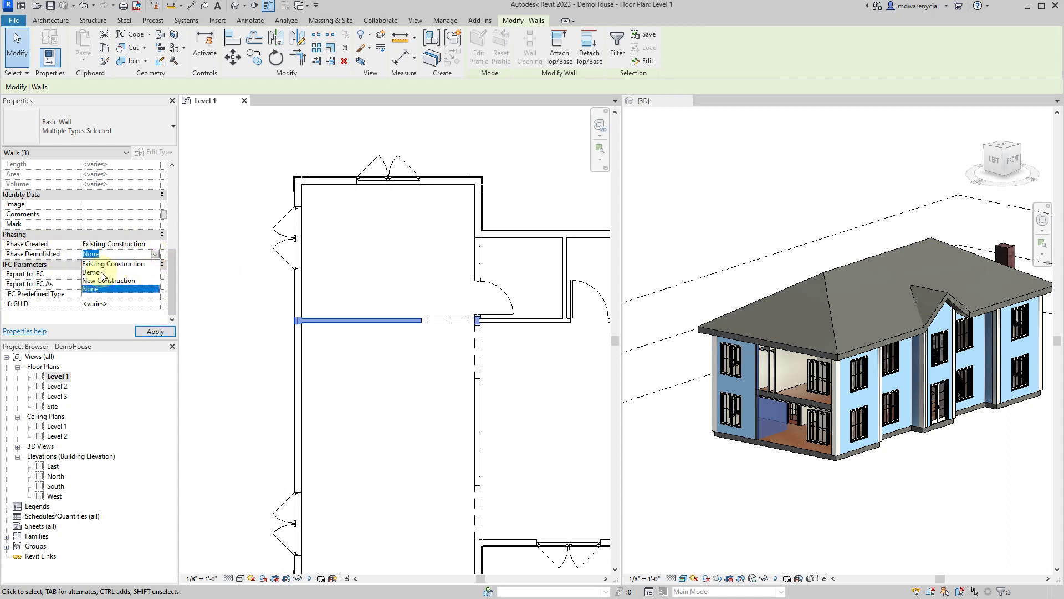
click(100, 274)
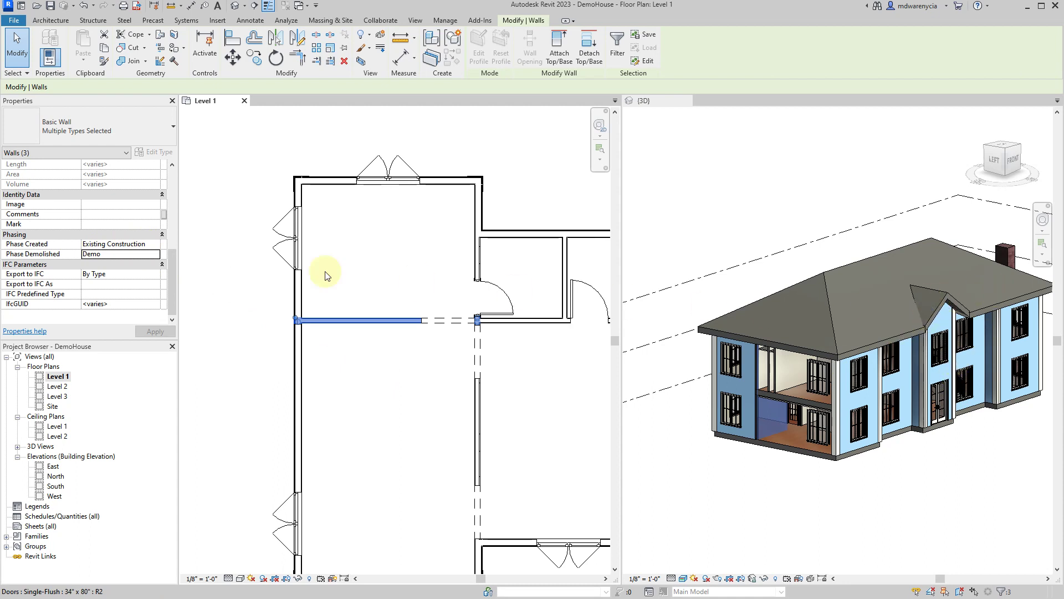
- Review the Phase Demolished options for the three walls, keep Demo and clear the selection
click(127, 254)
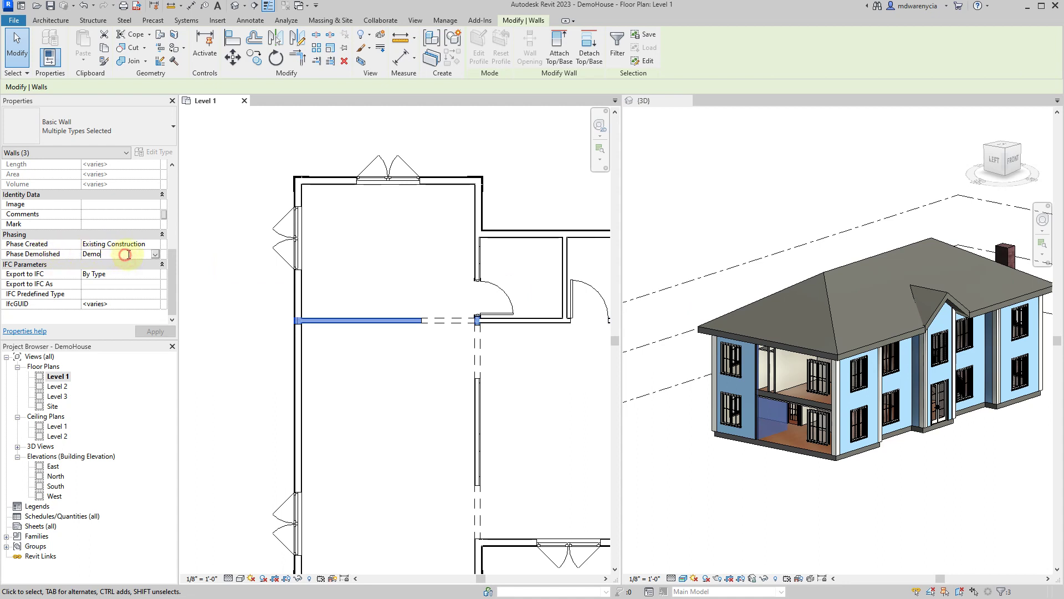
click(157, 255)
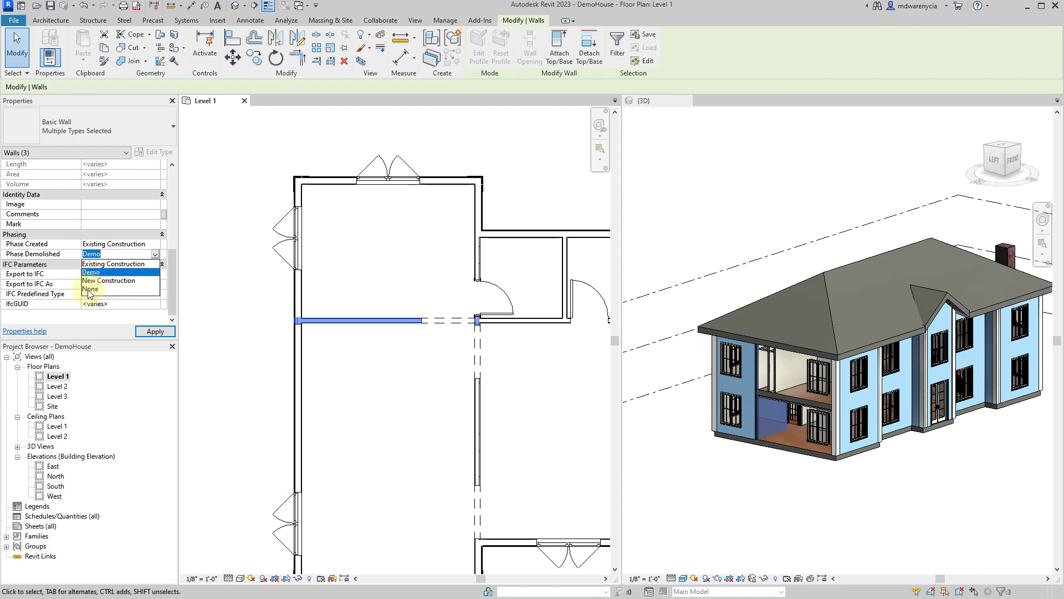
click(116, 253)
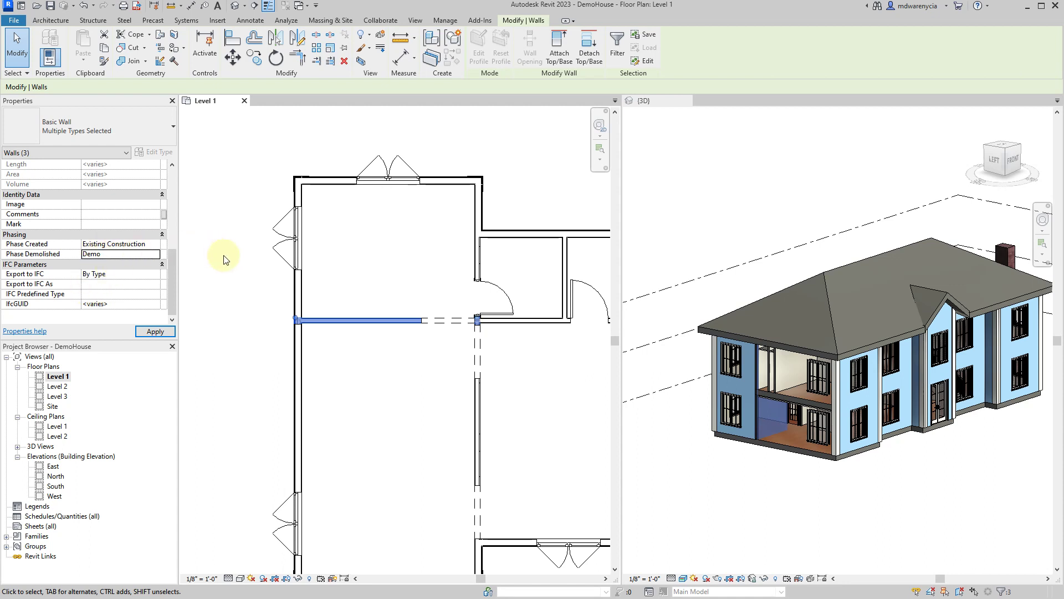
click(382, 291)
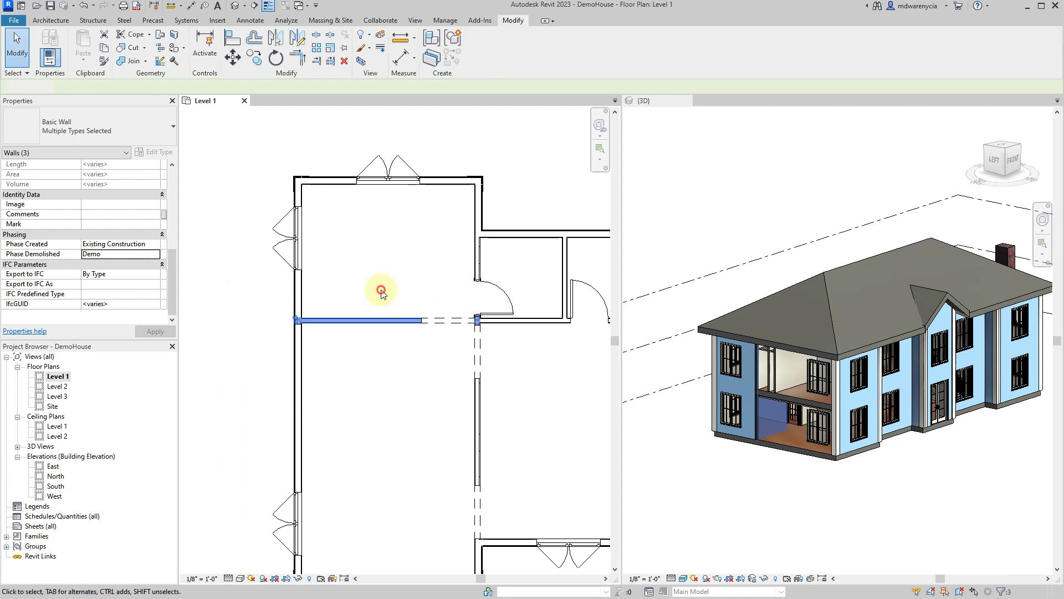
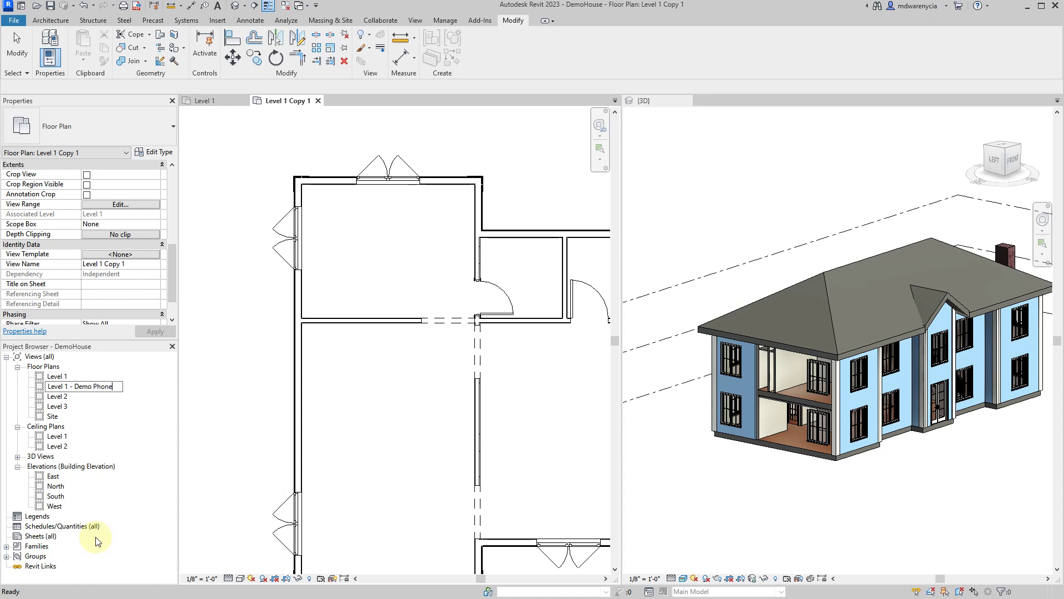
- Name the Level 1 plan copy Level 1 - Demo Phase and duplicate that view with detailing
text(se)
key(Return)
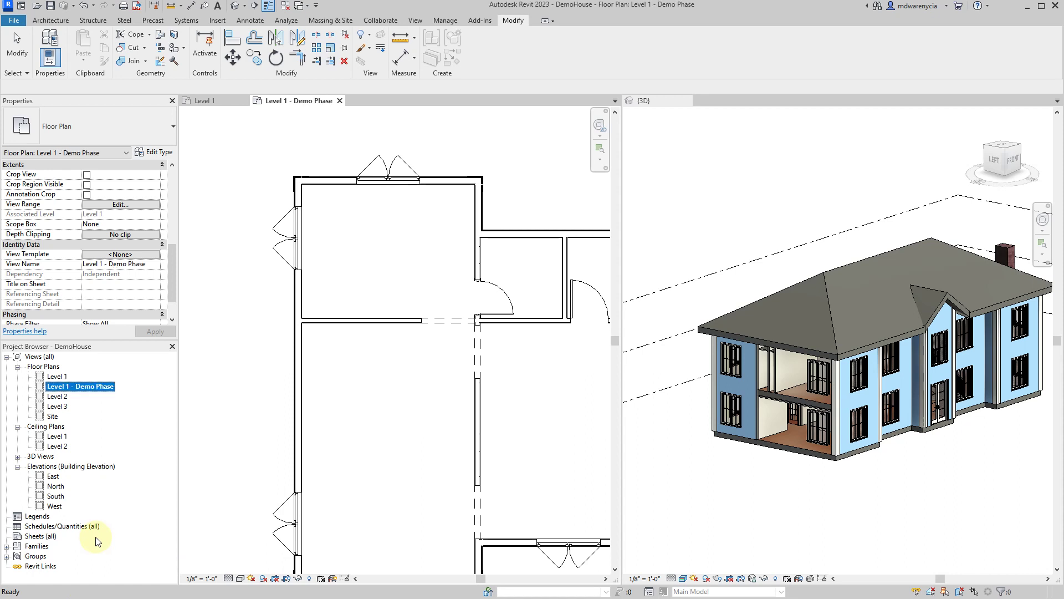
right_click(71, 390)
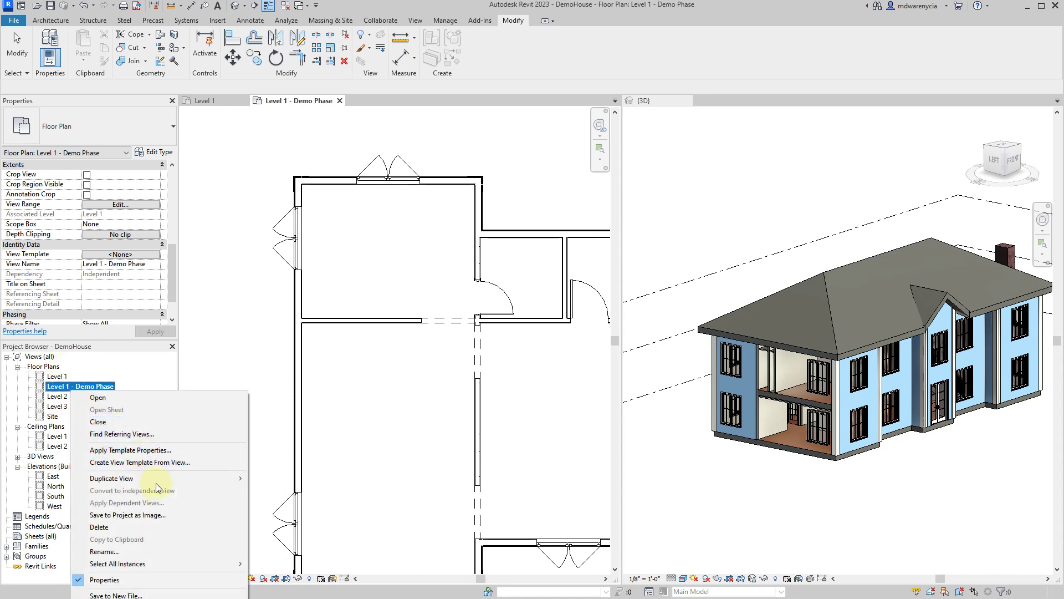
mouse_move(166, 478)
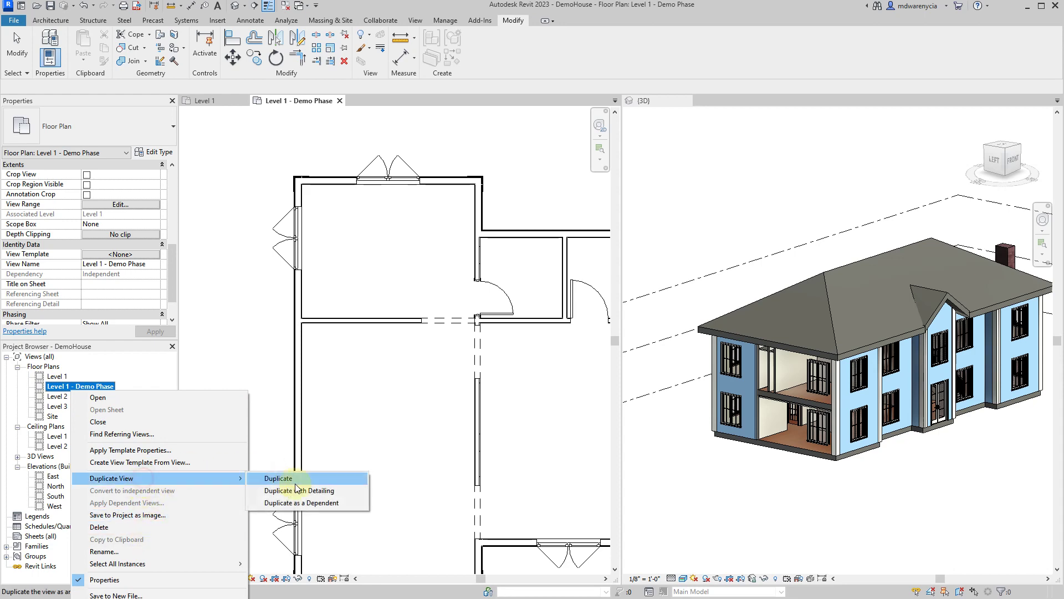
click(302, 490)
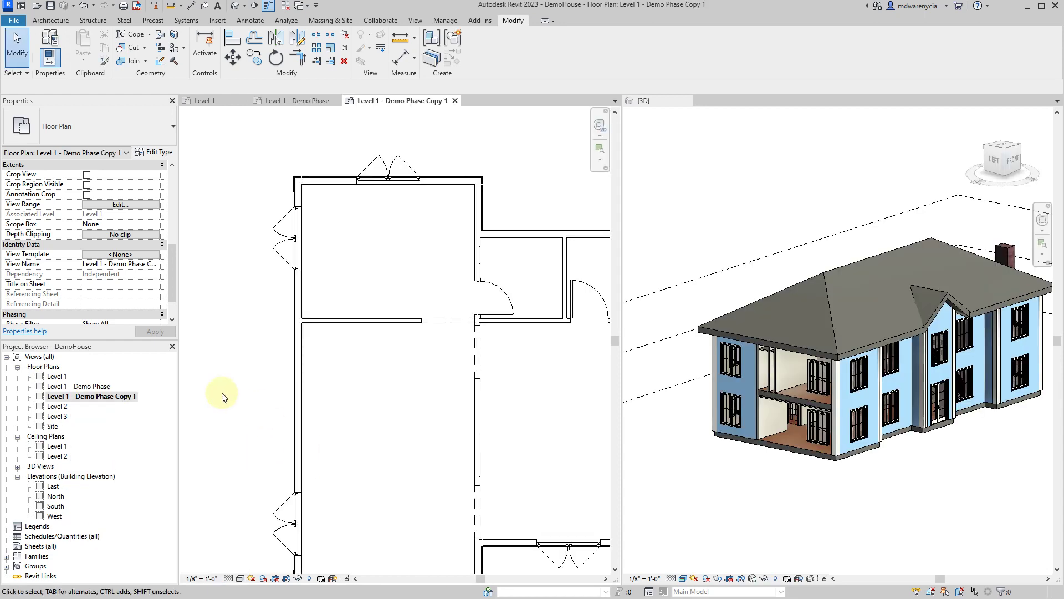
- Duplicate the Demo Phase copy with detailing and rename the new floor plan as Level 1 - Existing Phase
right_click(94, 395)
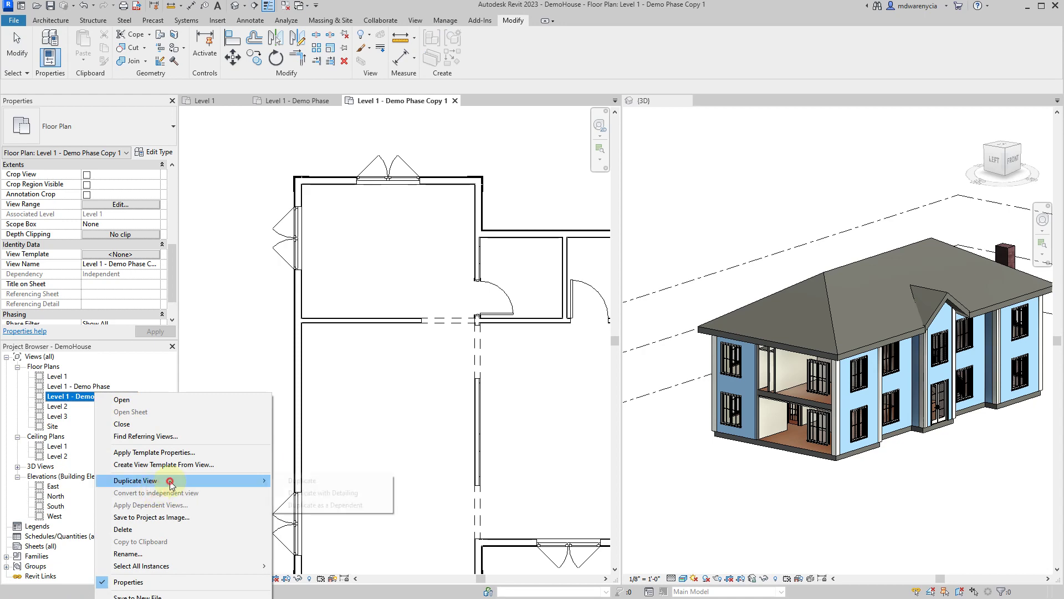
mouse_move(169, 480)
click(333, 492)
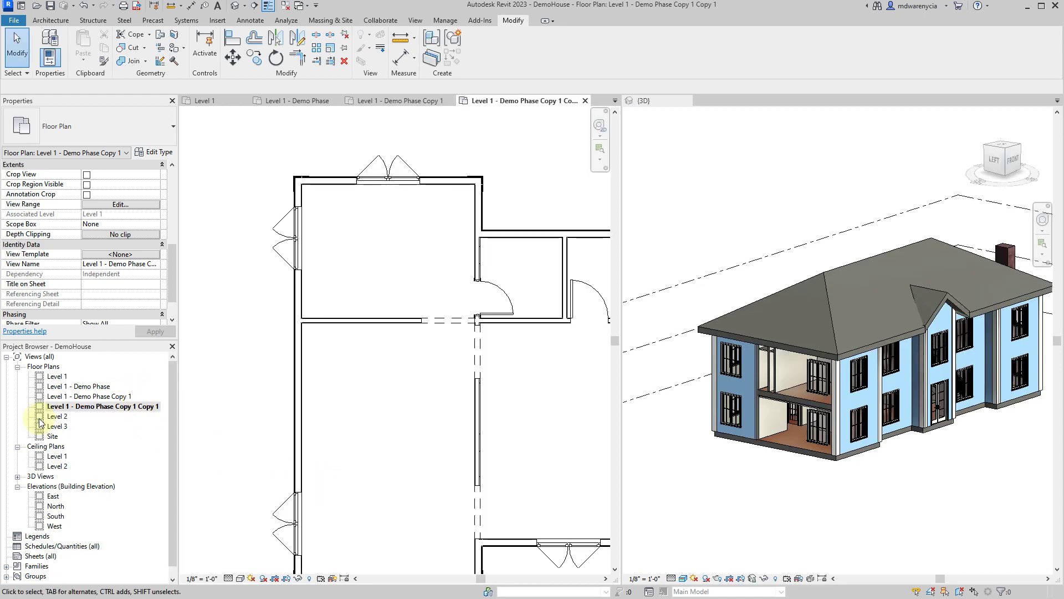
click(83, 410)
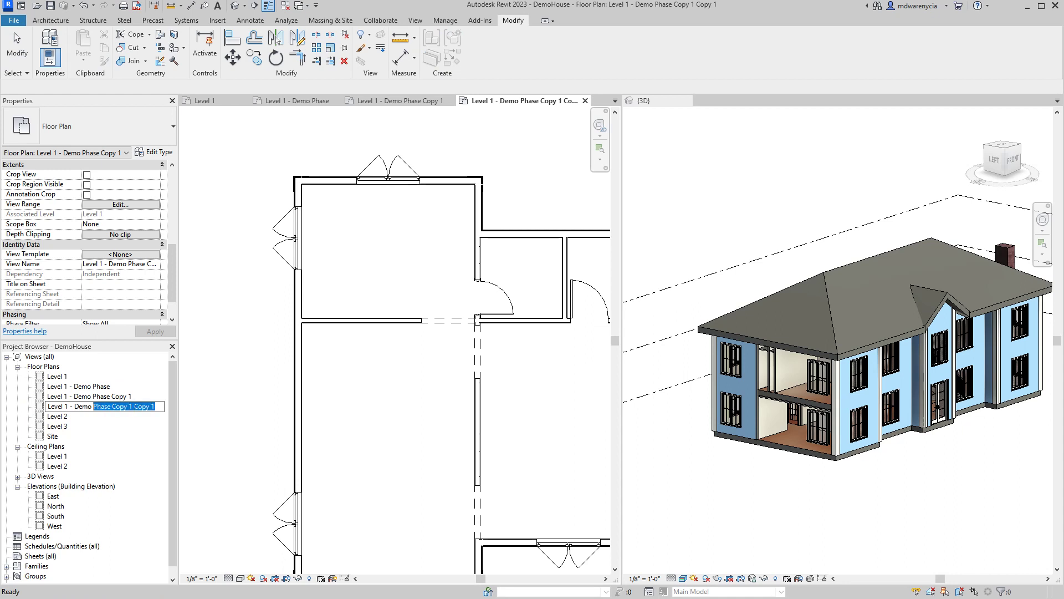
text(Existing Phase)
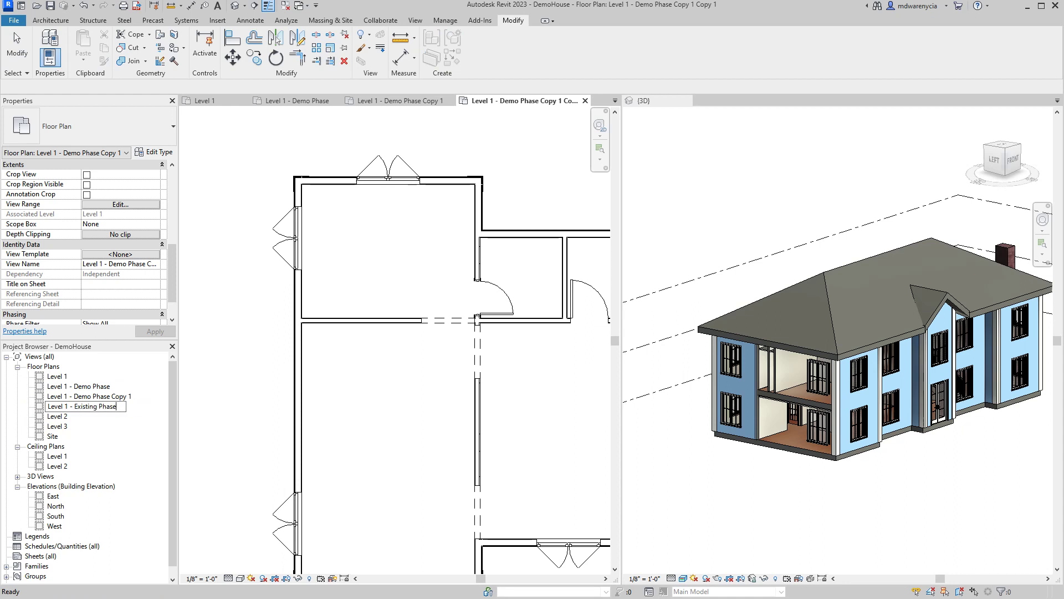
key(Return)
- Rename the Level 1 - Demo Phase Copy 1 floor plan as Level 1 - New Const. Phase
click(78, 386)
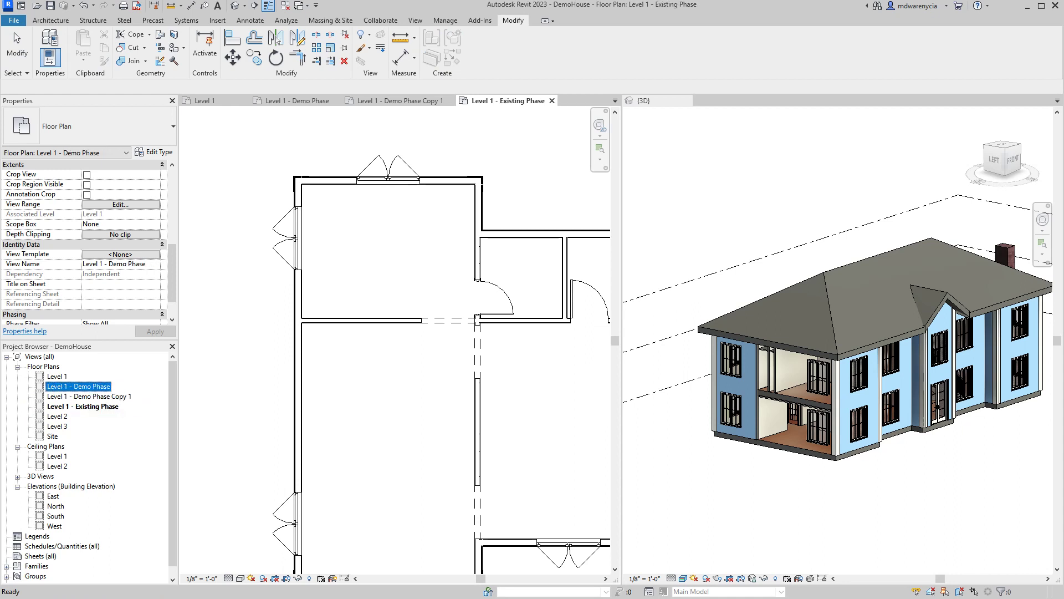
click(89, 397)
key(F2)
click(133, 396)
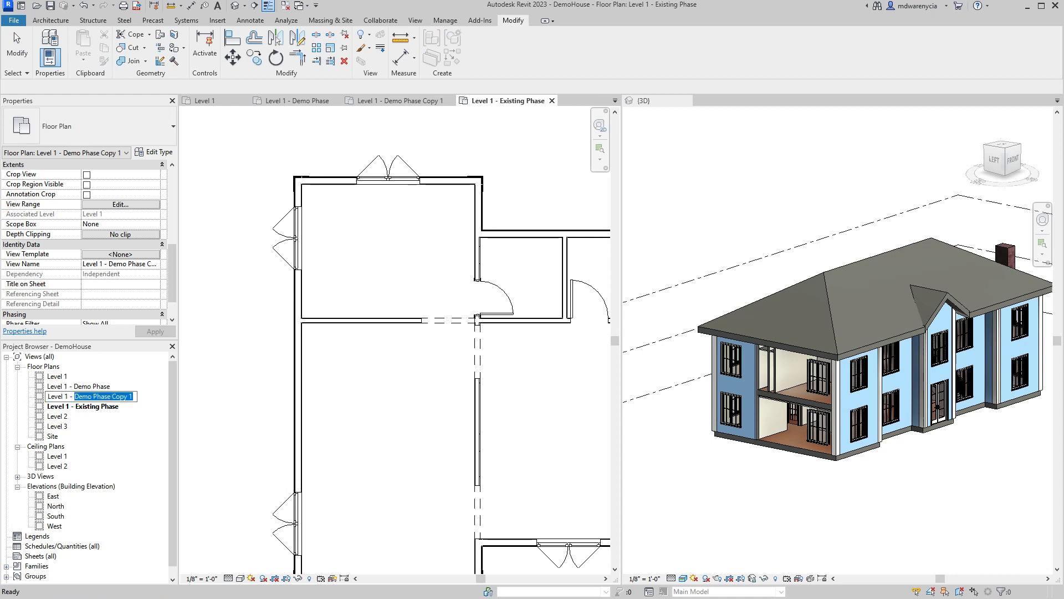
text(New Const.)
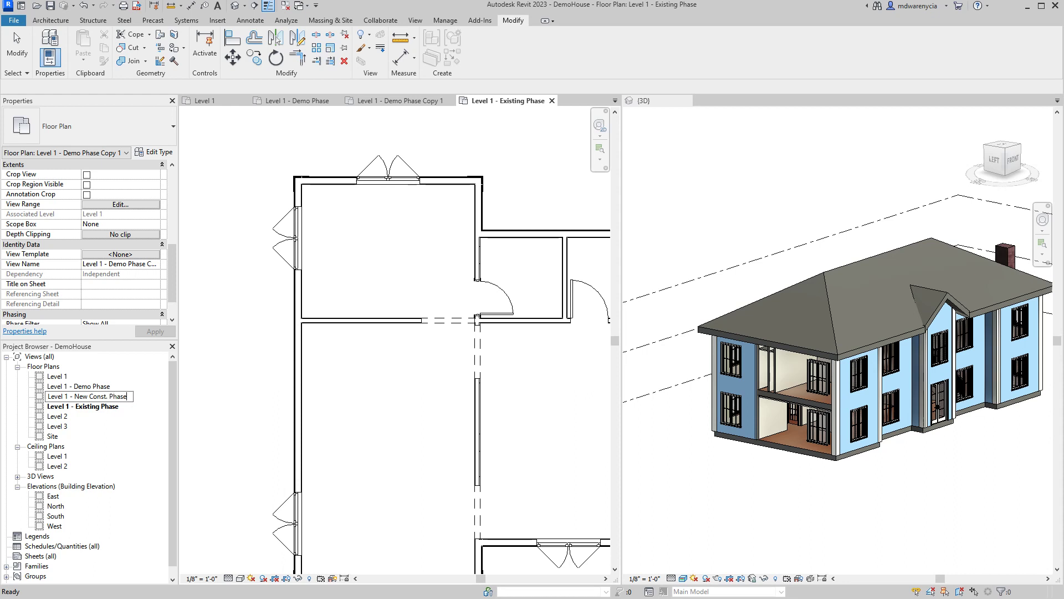
key(Return)
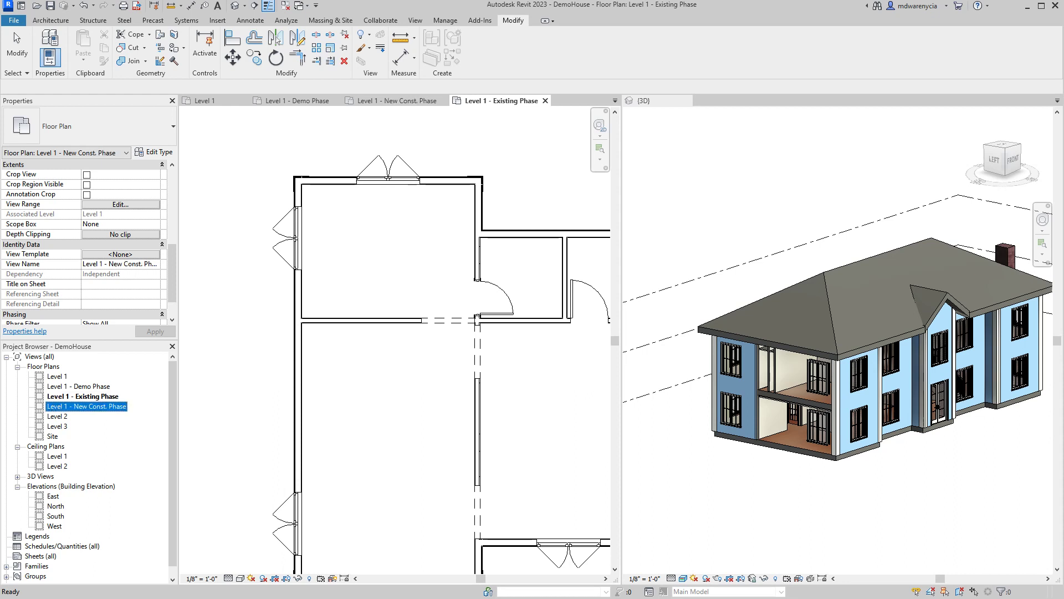
- Rename the existing phase floor plan as Level 1 - 1- Existing Phase
click(83, 396)
click(78, 386)
click(82, 397)
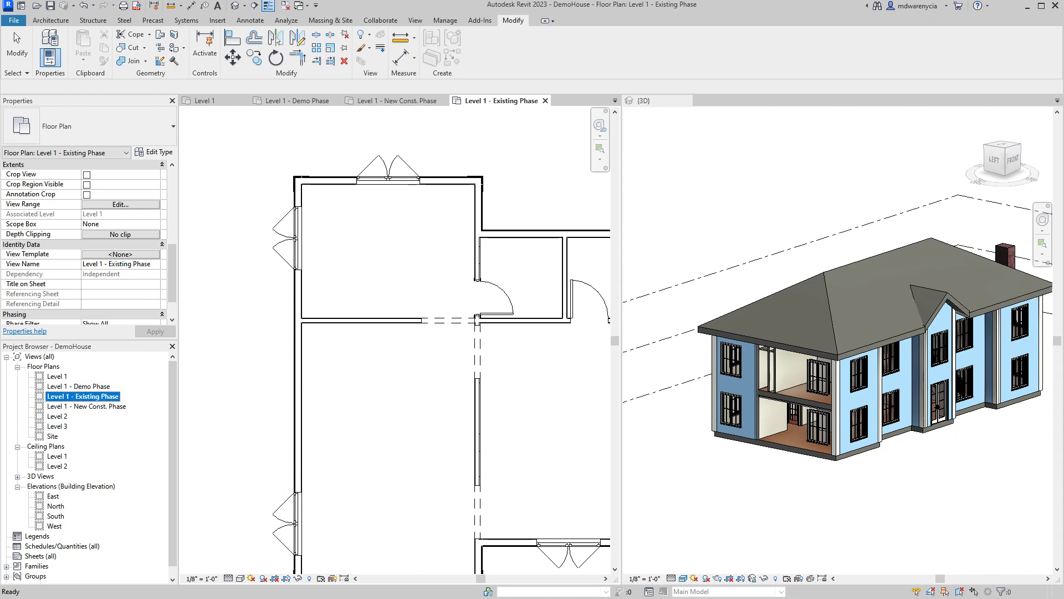
key(F2)
click(116, 396)
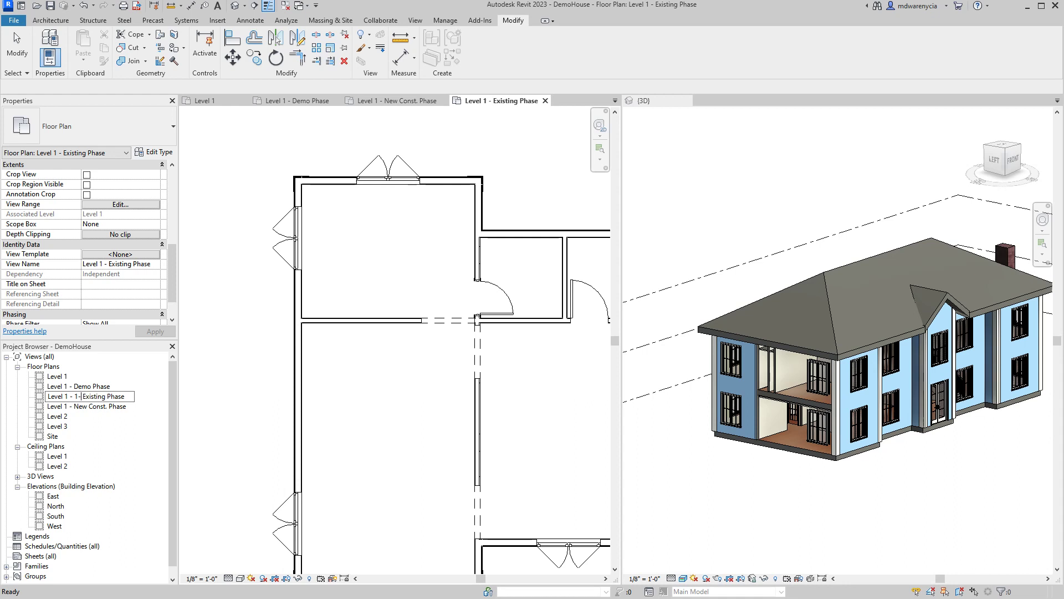
key(Return)
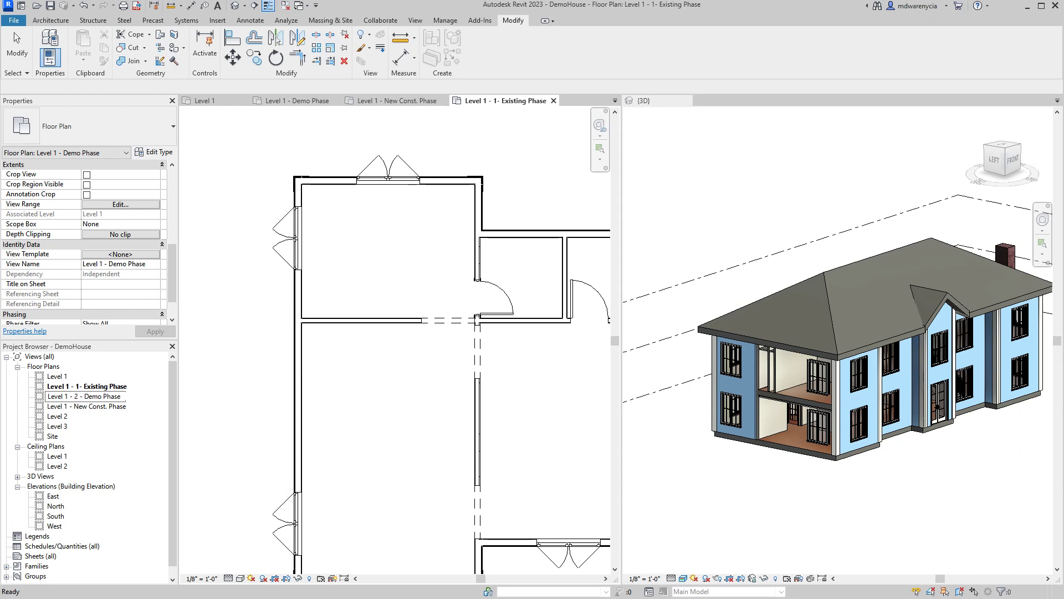
- Rename the demo phase floor plan as Level 1 - 2 - Demo Phase
key(Return)
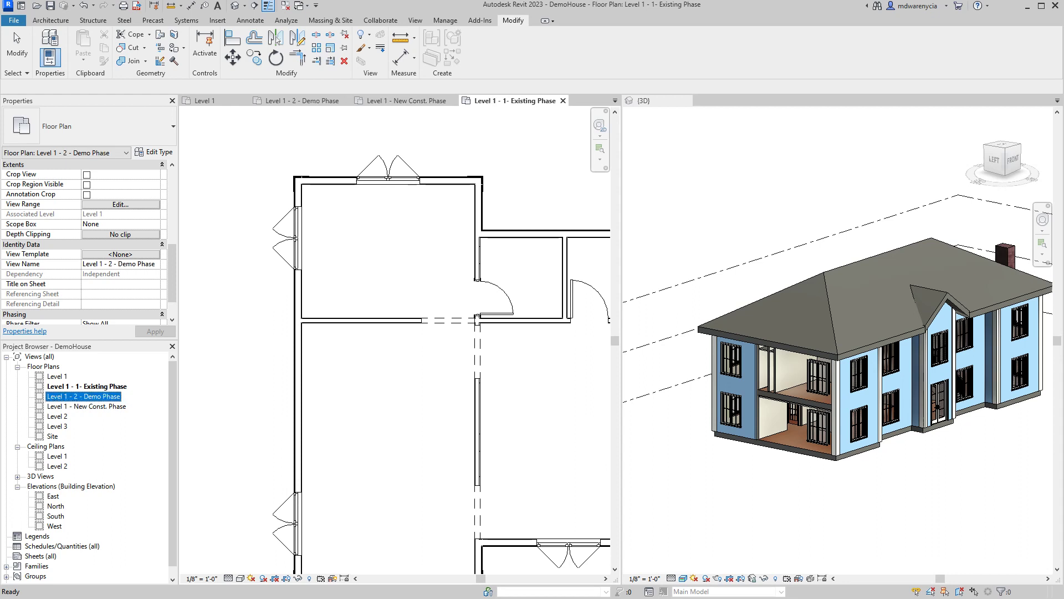
click(51, 396)
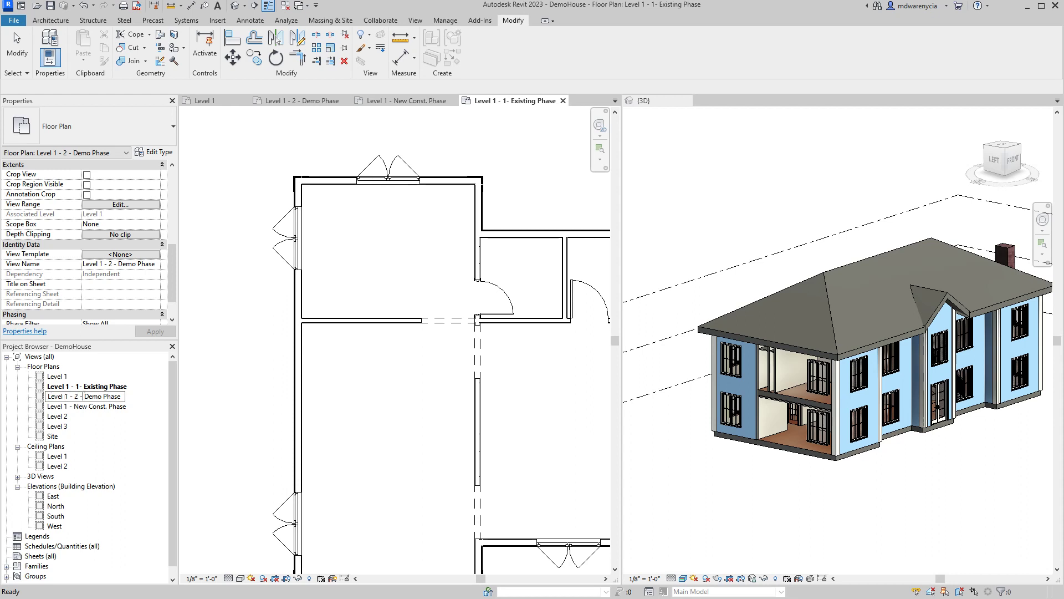
key(Return)
- Rename the new construction floor plan as Level 1 - 3 - New Const. Phase
key(Down)
key(F2)
key(Right)
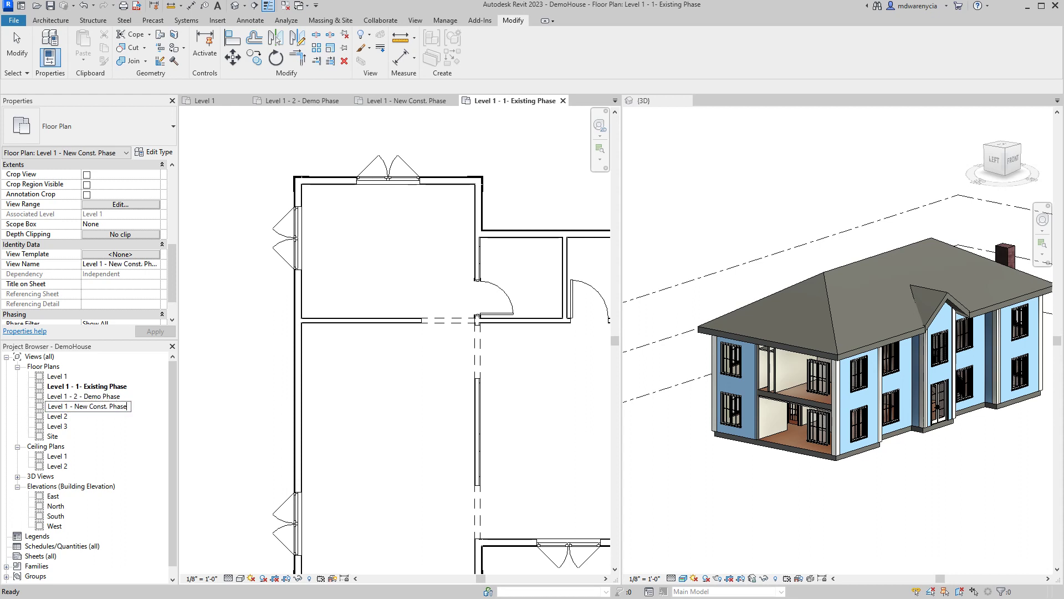
key(Return)
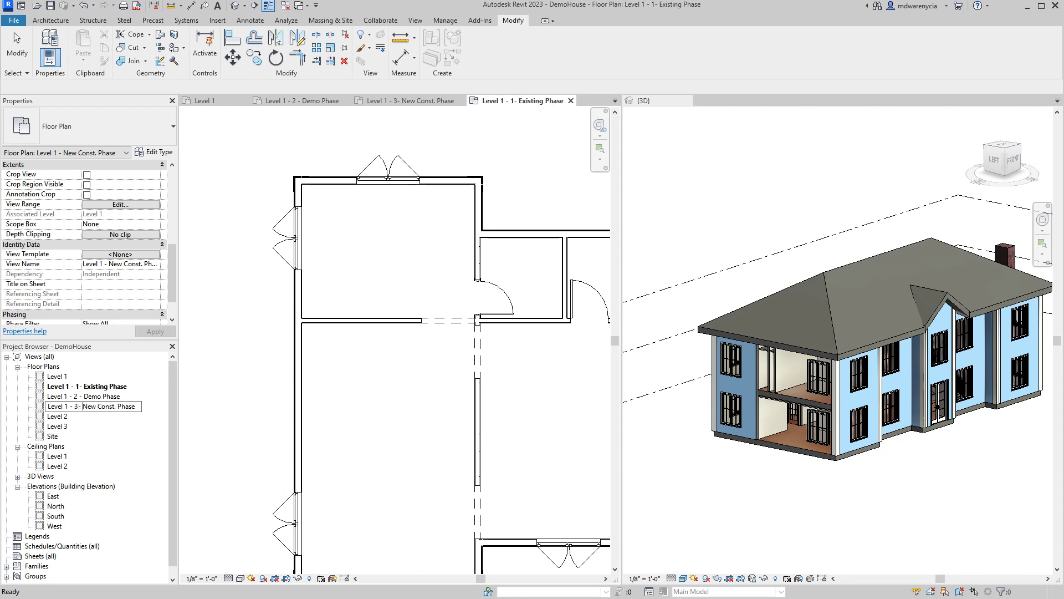
key(ctrl+Left)
key(Return)
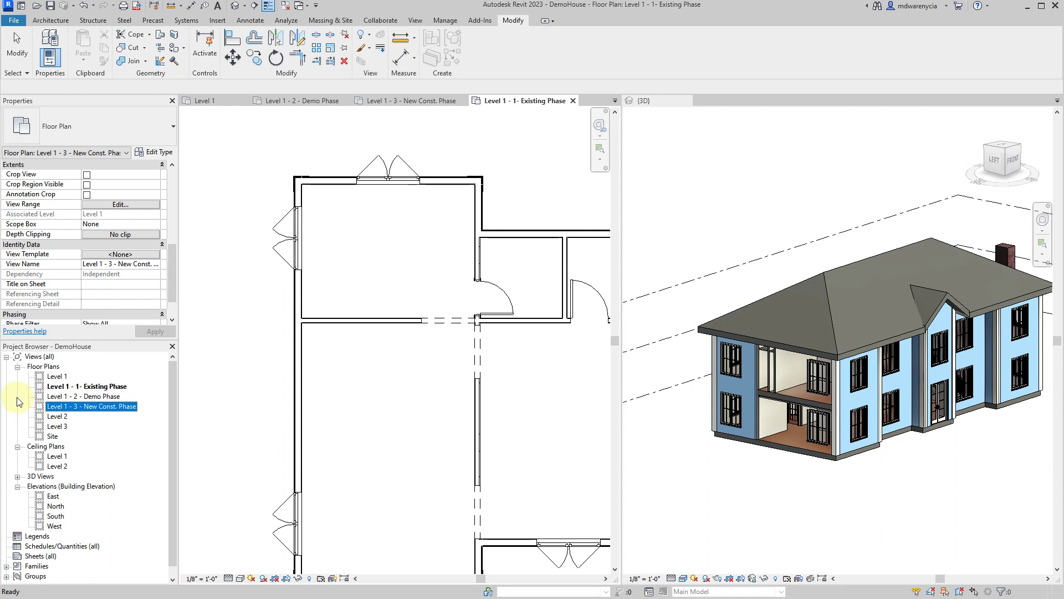
- Check the Existing Phase plan's phasing properties and set the Phase of the Level 1 - 2 - Demo Phase plan to Demo
click(92, 388)
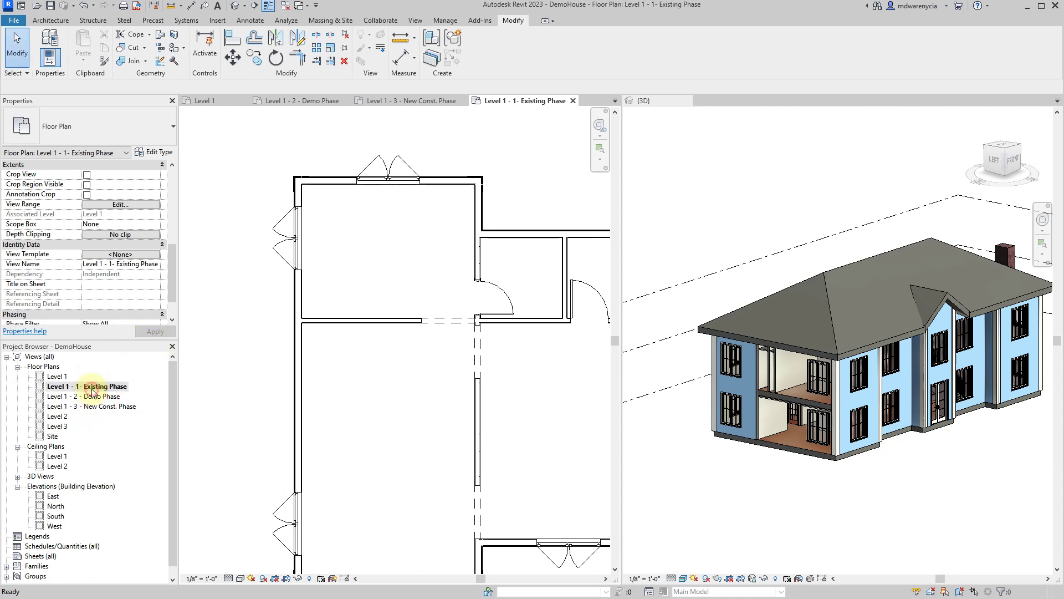
scroll(82, 254, down, 1)
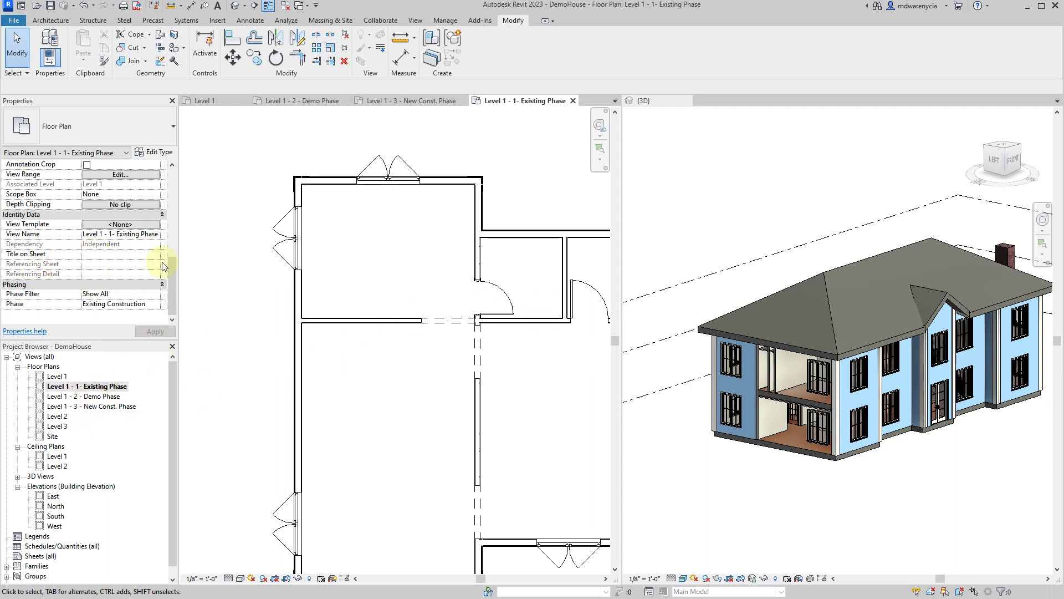
double_click(111, 397)
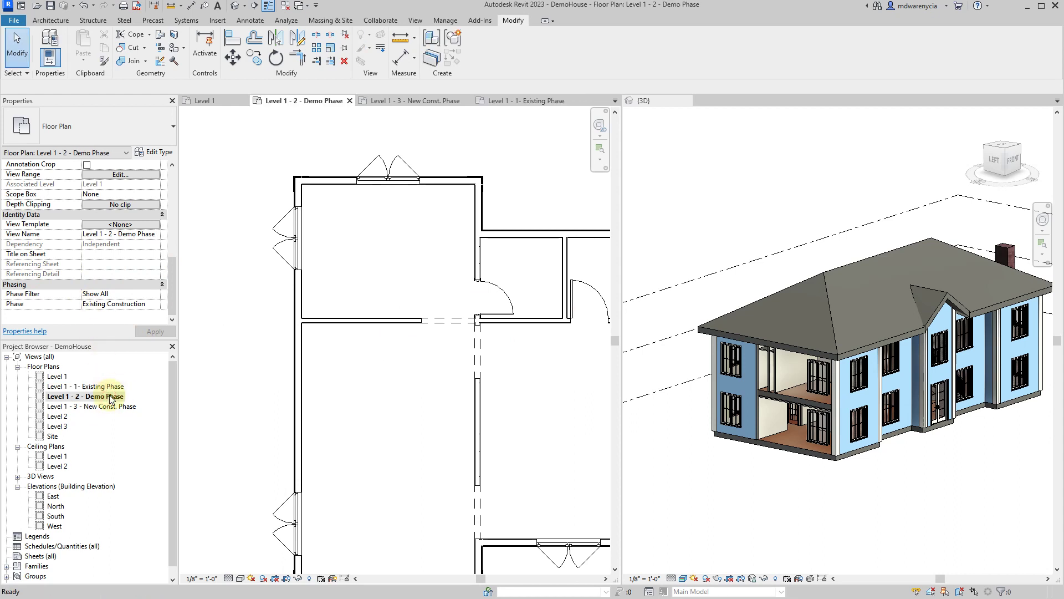
click(161, 309)
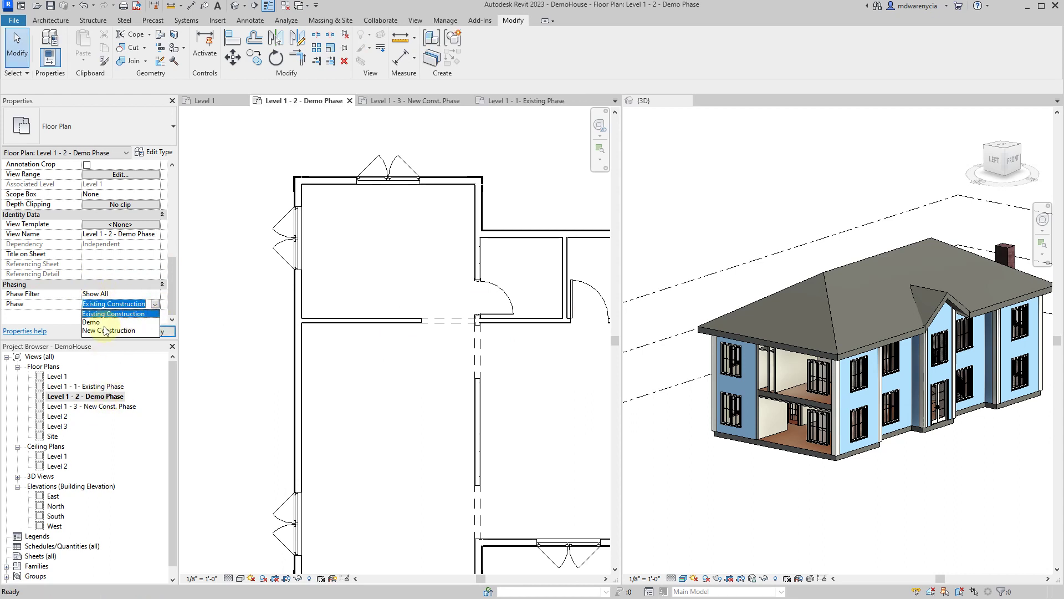
click(114, 328)
click(156, 309)
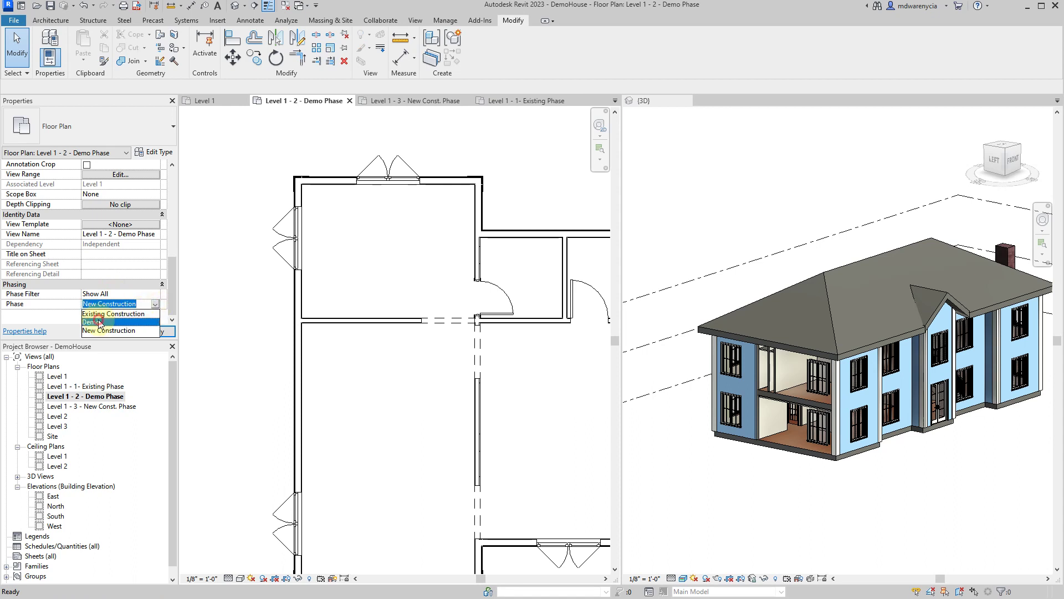
click(111, 321)
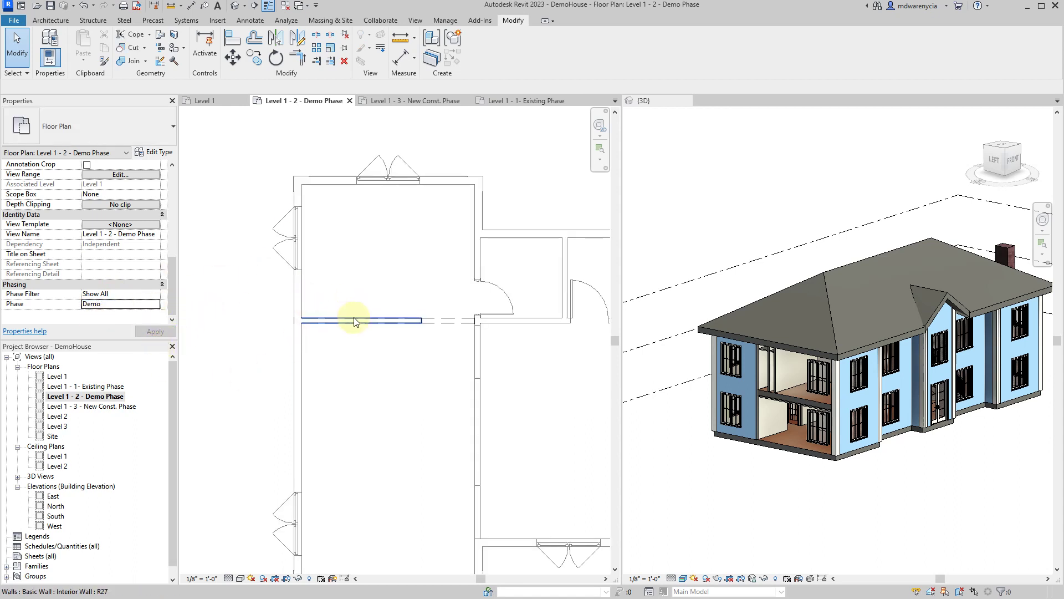
- Examine the horizontal interior wall in the Demo Phase plan and the phasing properties of its door opening
scroll(311, 324, up, 3)
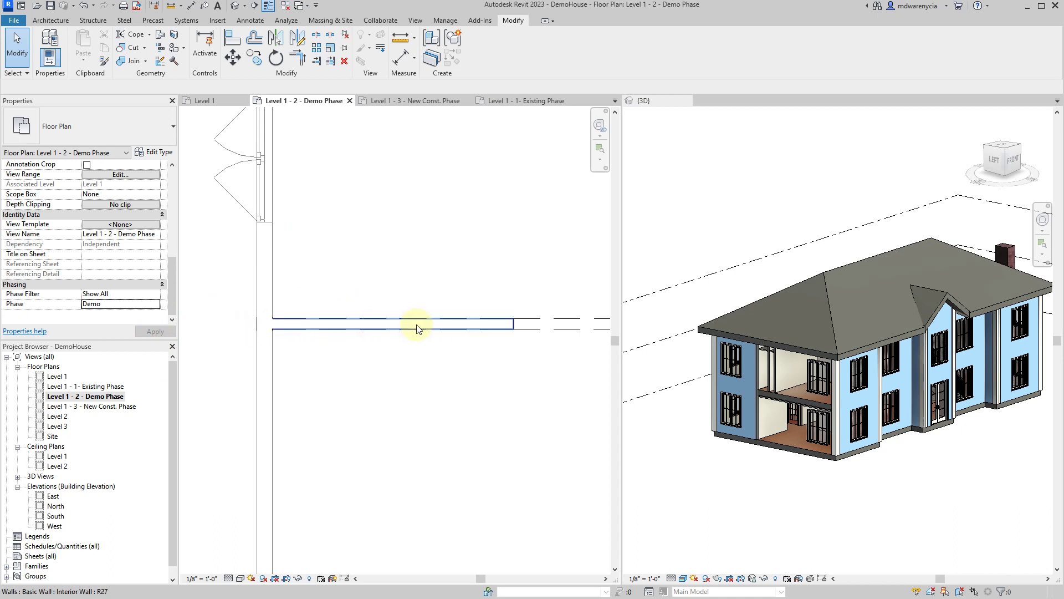
middle_drag(542, 325, 381, 326)
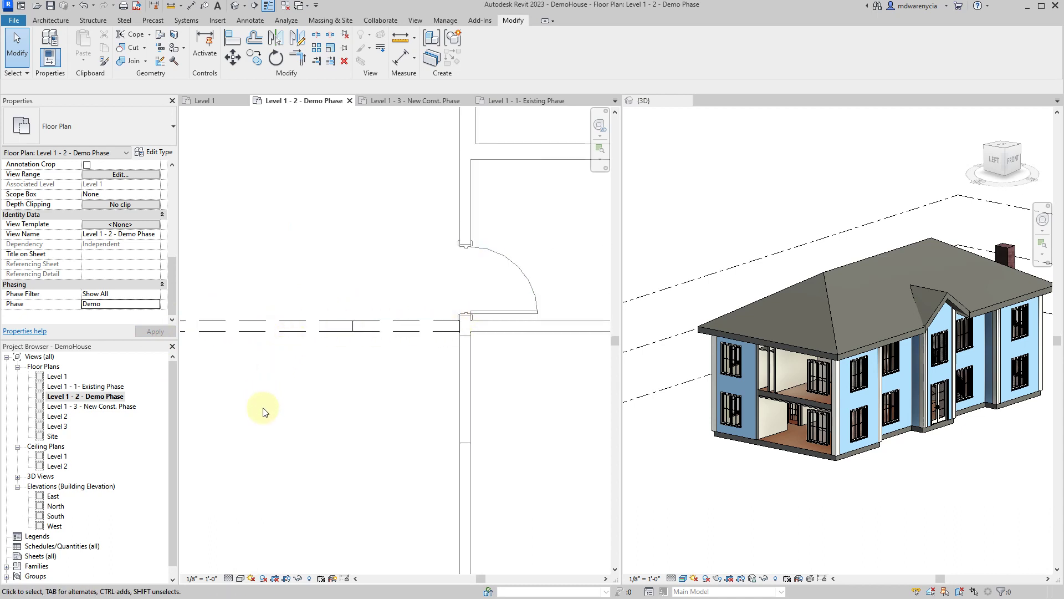
middle_drag(341, 380, 442, 368)
click(522, 313)
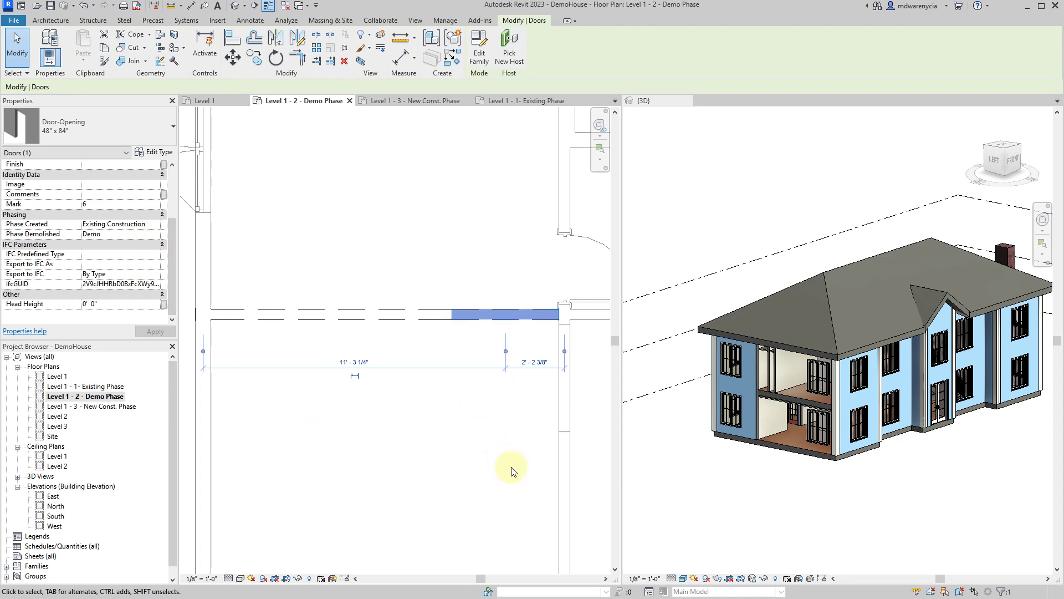
click(447, 211)
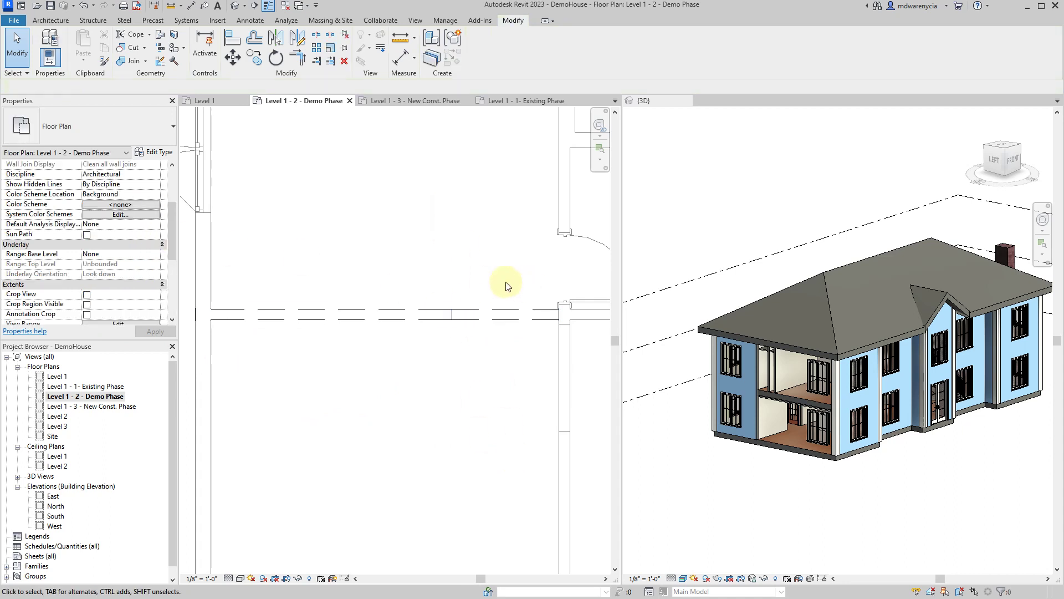
- Open the Level 1 - 3 - New Const. Phase floor plan and set its Phase to New Construction
click(96, 413)
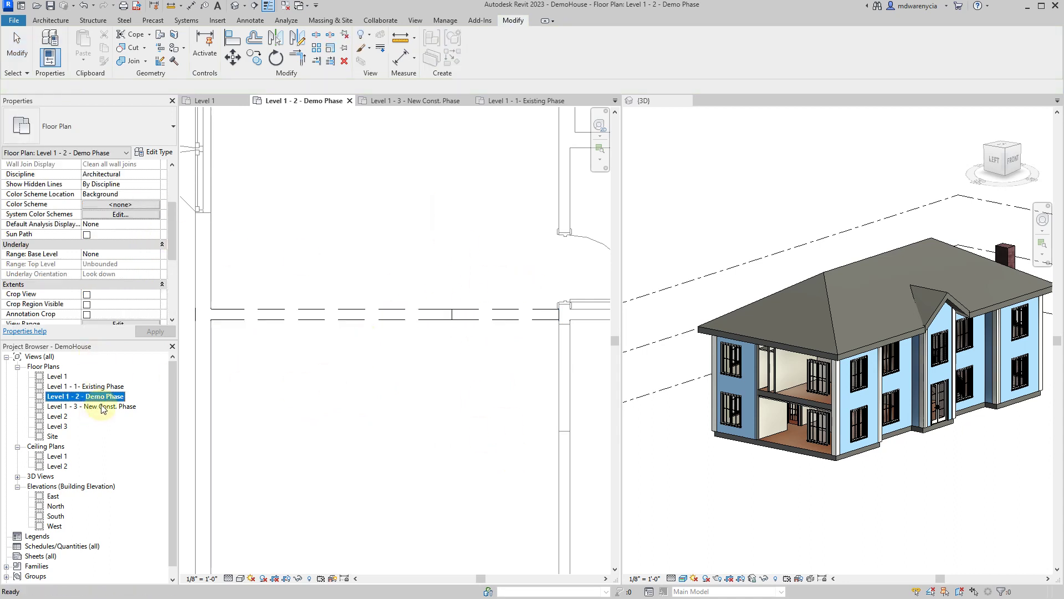
double_click(102, 406)
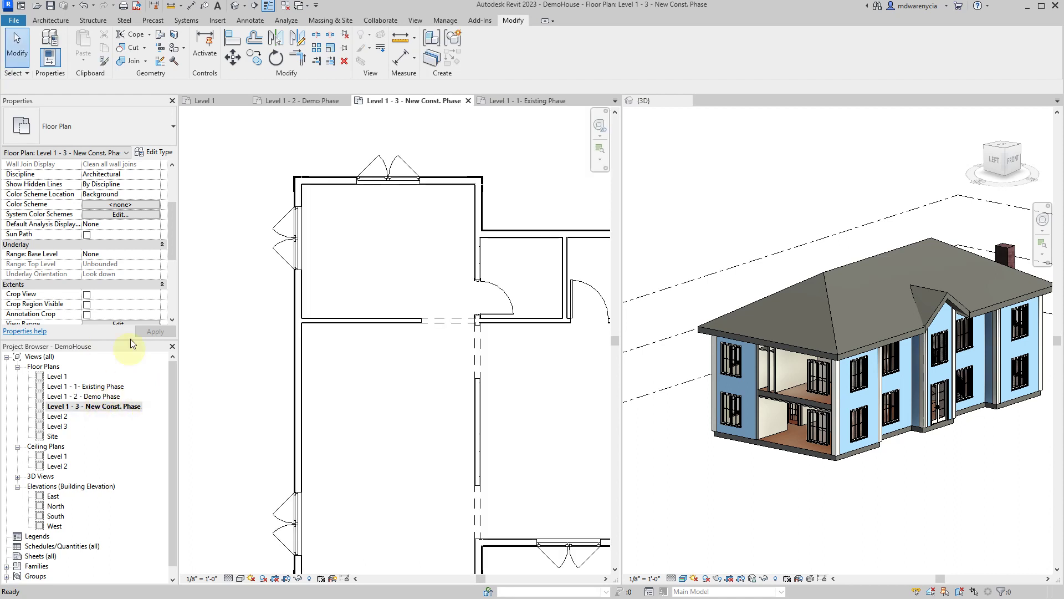
scroll(115, 227, down, 5)
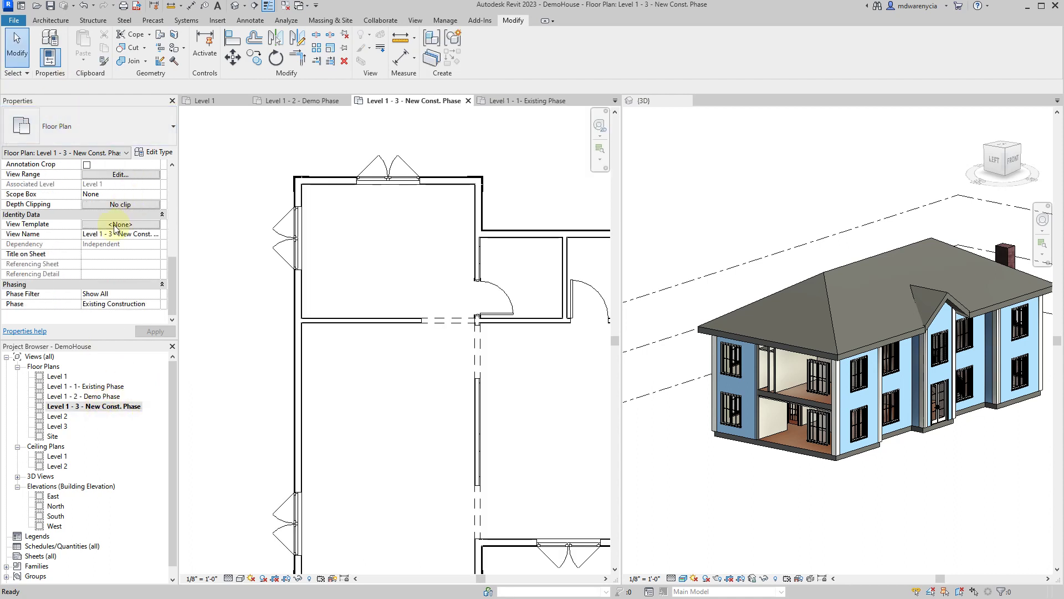
click(156, 306)
click(122, 324)
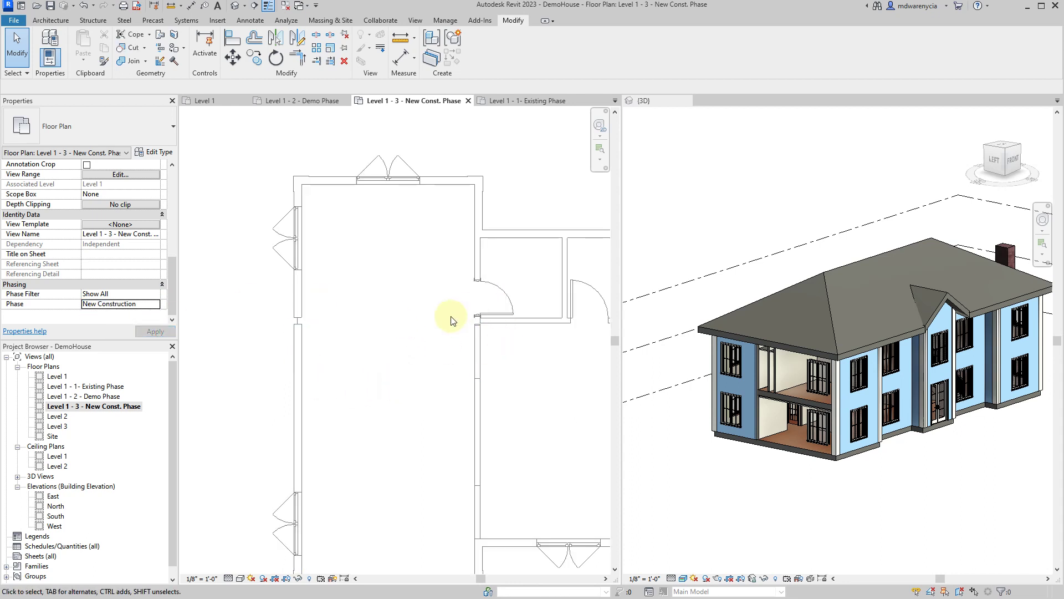
- Fill the gap in the exterior wall below the side window with an Exterior Wall segment about 6 inches long, located by Finish Face: Exterior
click(297, 305)
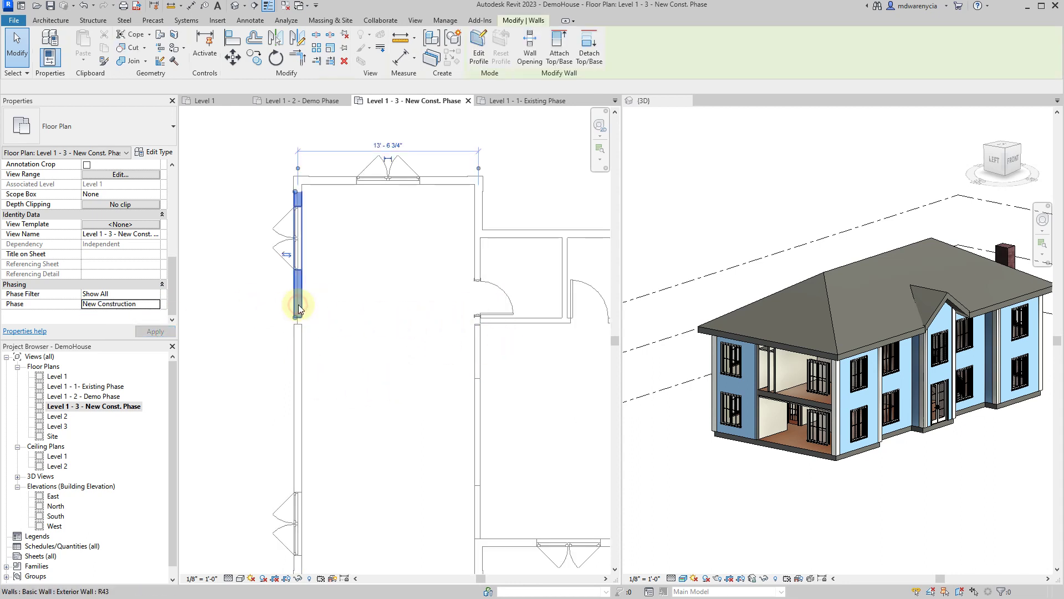
scroll(307, 299, up, 3)
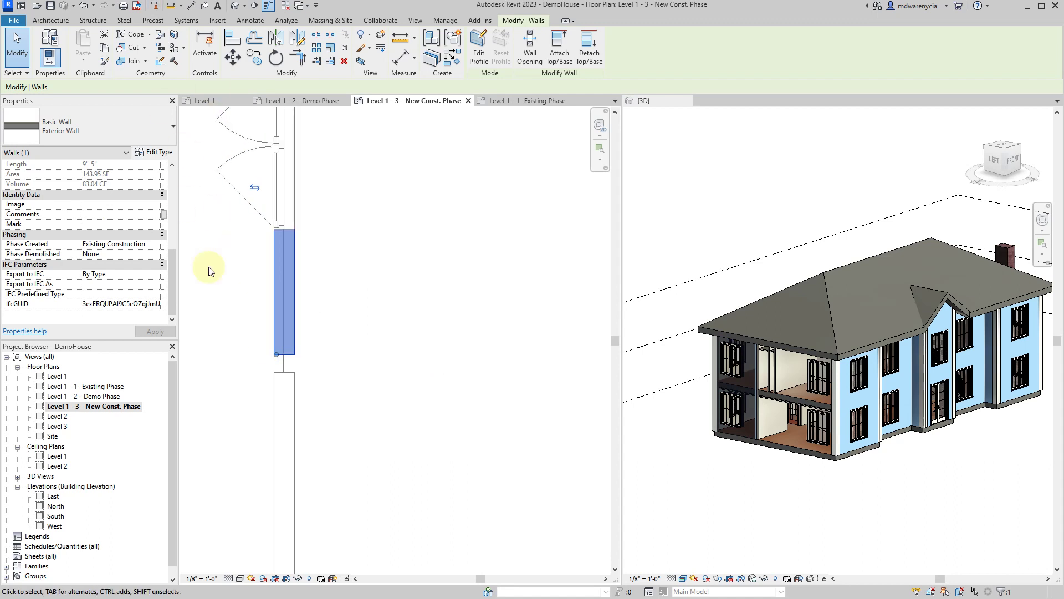
click(51, 21)
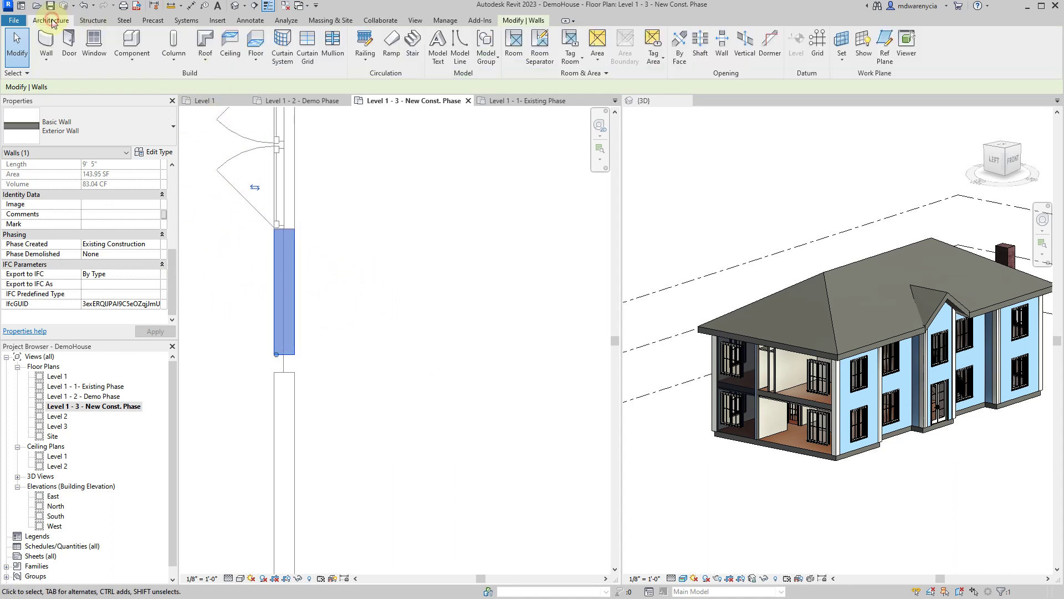
click(46, 40)
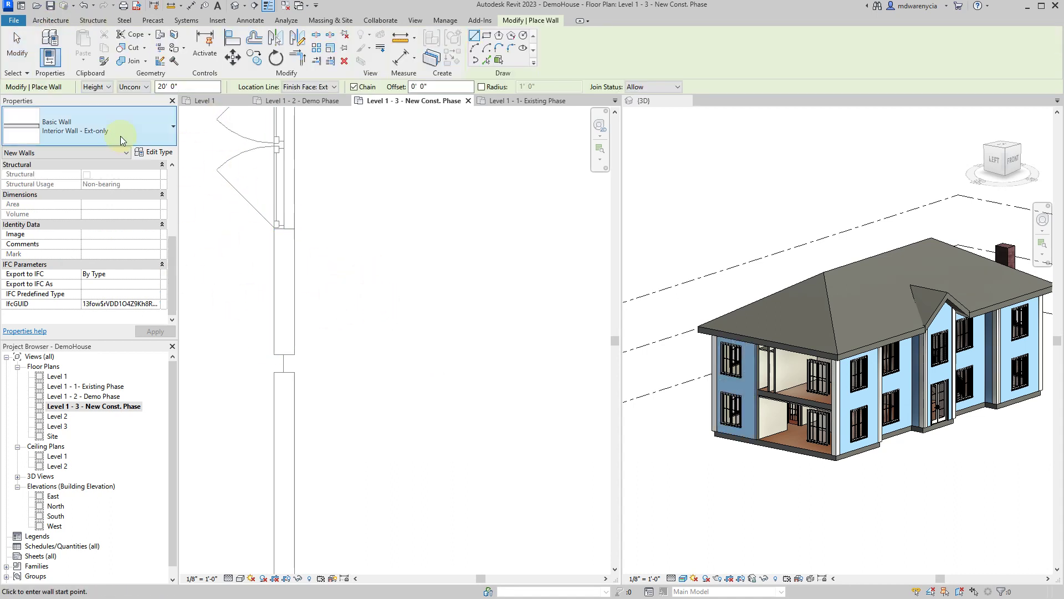
scroll(118, 241, up, 6)
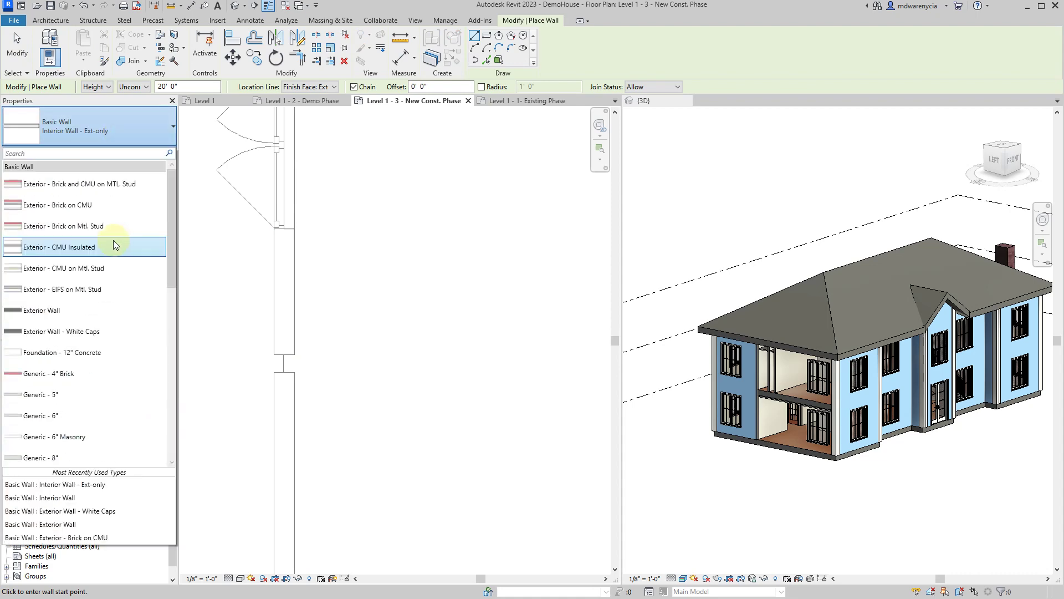
click(78, 310)
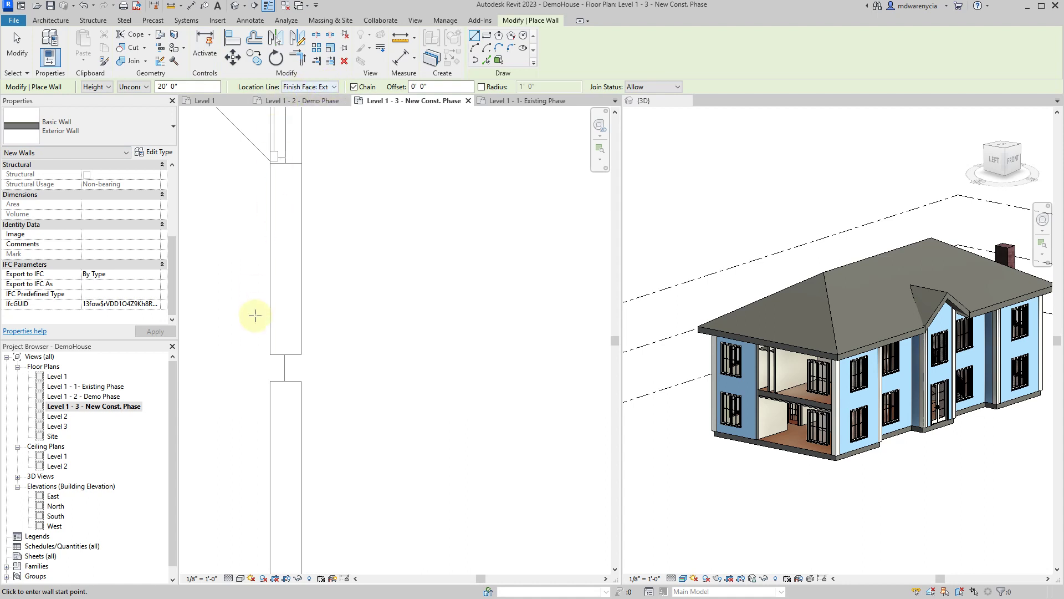
click(269, 354)
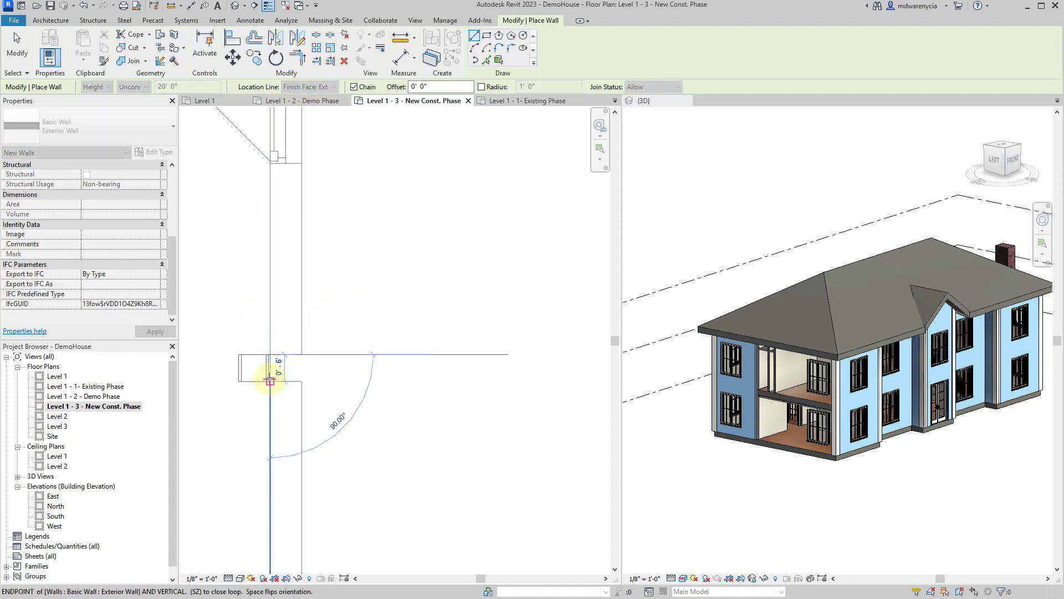
click(270, 381)
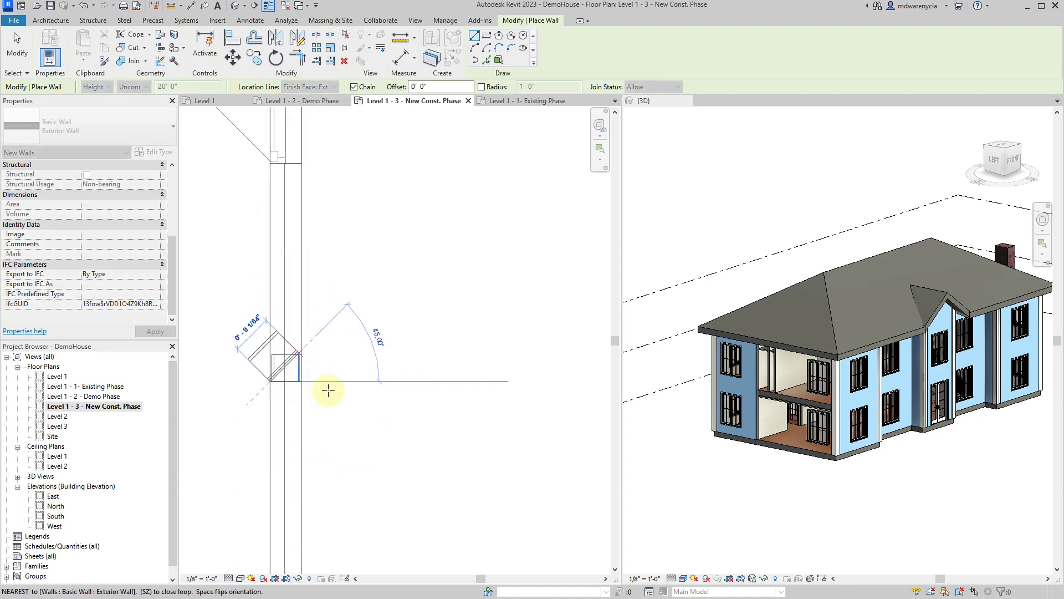
key(Escape)
key(Escape)
scroll(285, 359, down, 3)
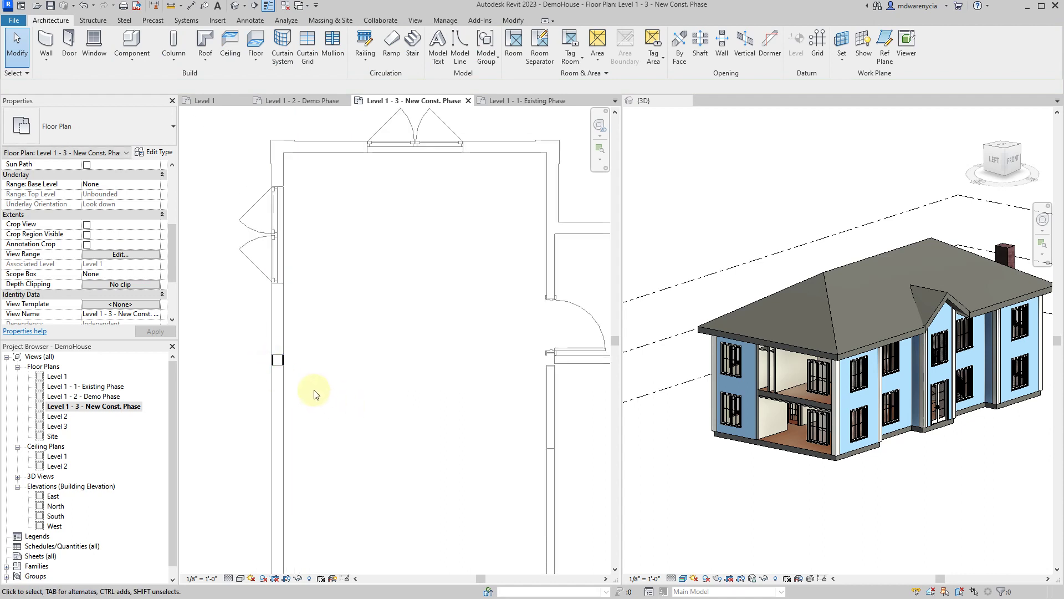
- Compare the Demo Phase plan with the New Const. Phase plan, examining the exterior infill and the remaining gap below the interior door
click(302, 95)
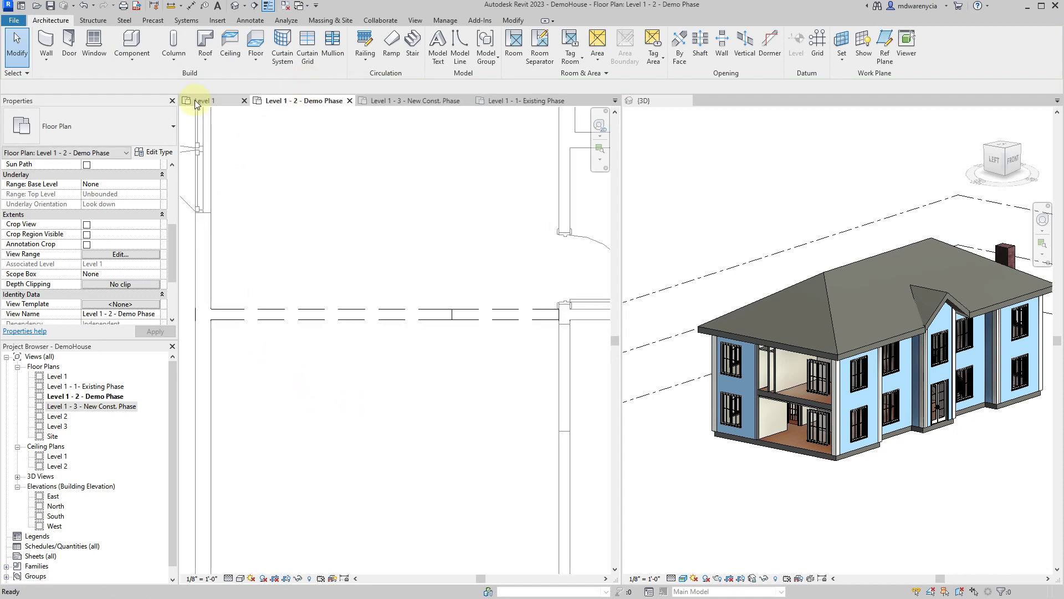
click(97, 396)
double_click(99, 409)
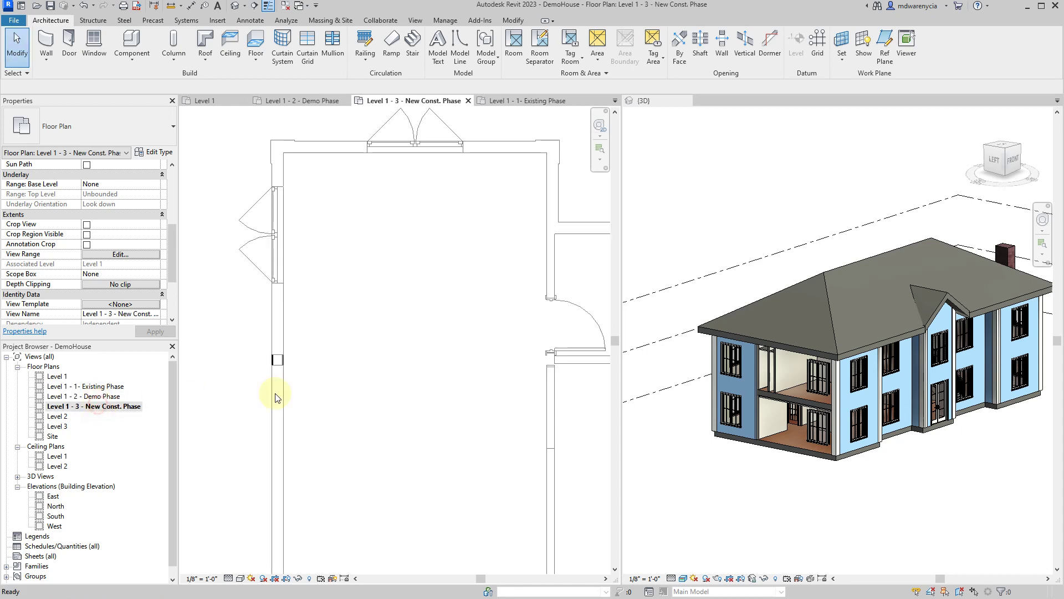
scroll(432, 352, up, 5)
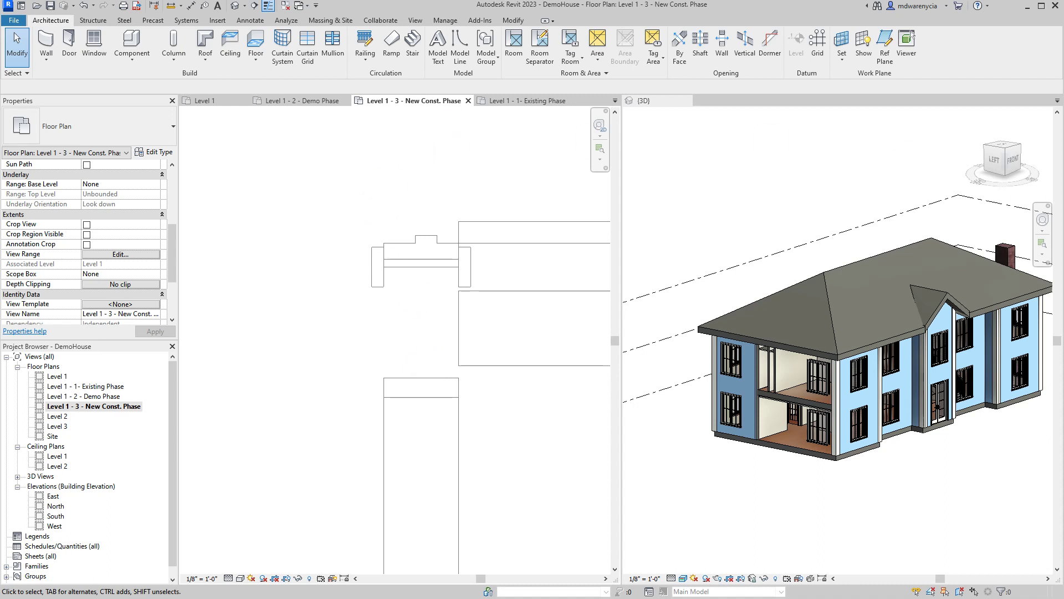
scroll(373, 301, up, 4)
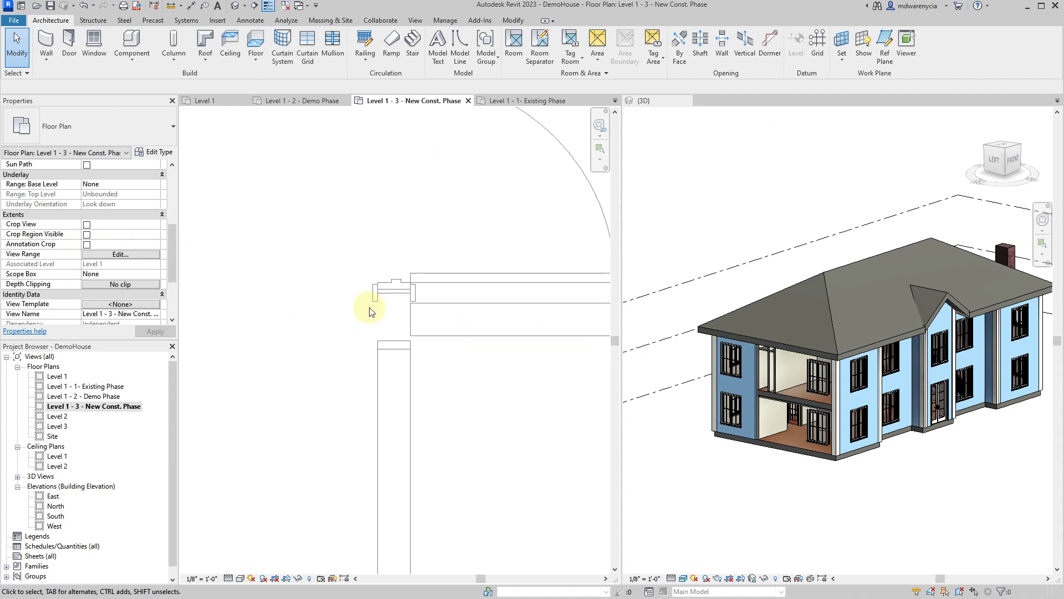
middle_drag(310, 363, 596, 340)
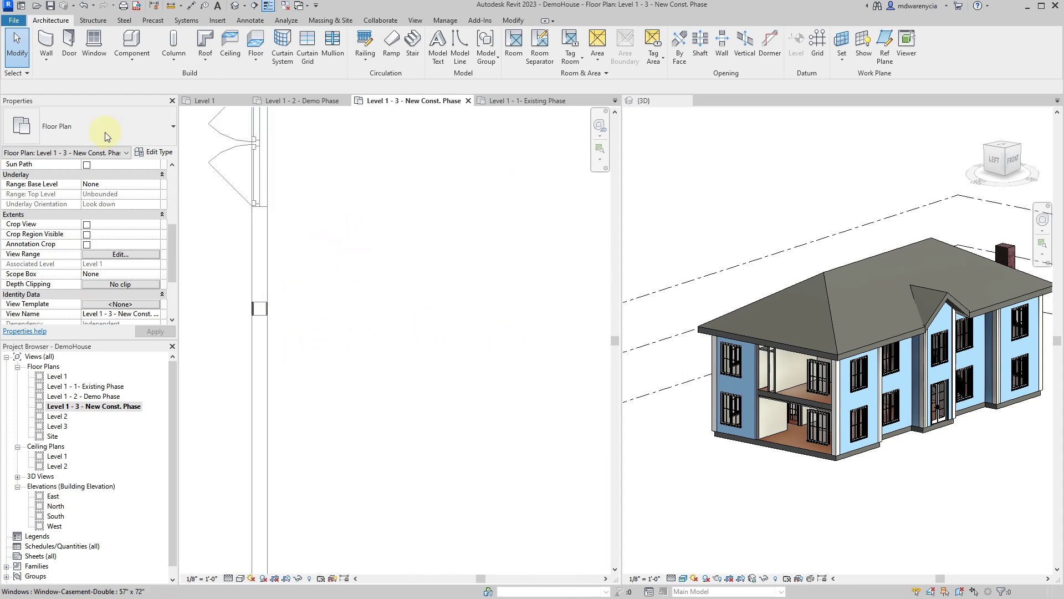
scroll(272, 304, up, 4)
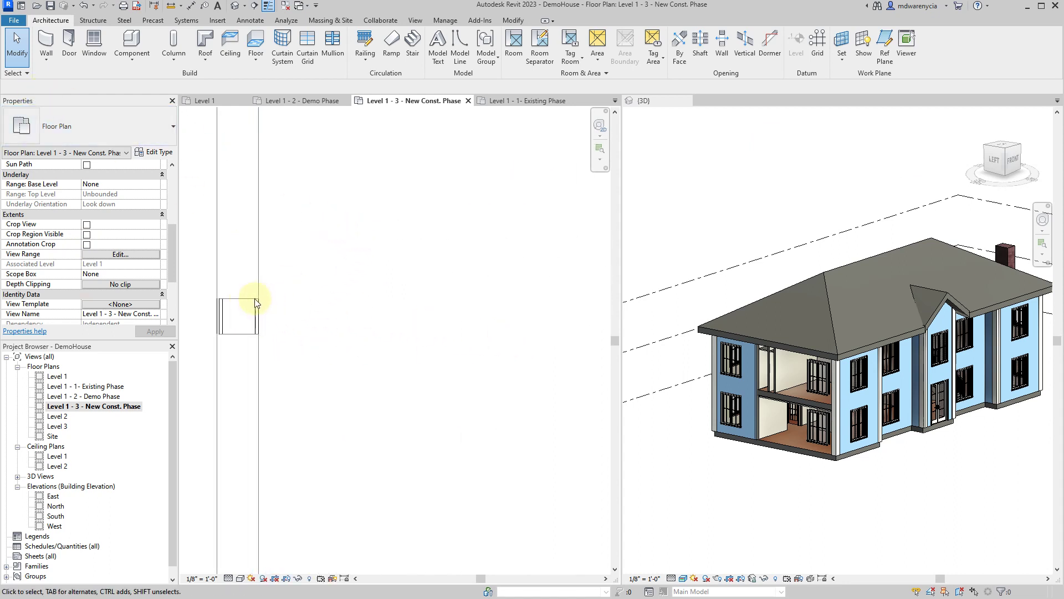
scroll(230, 326, down, 4)
scroll(277, 326, down, 1)
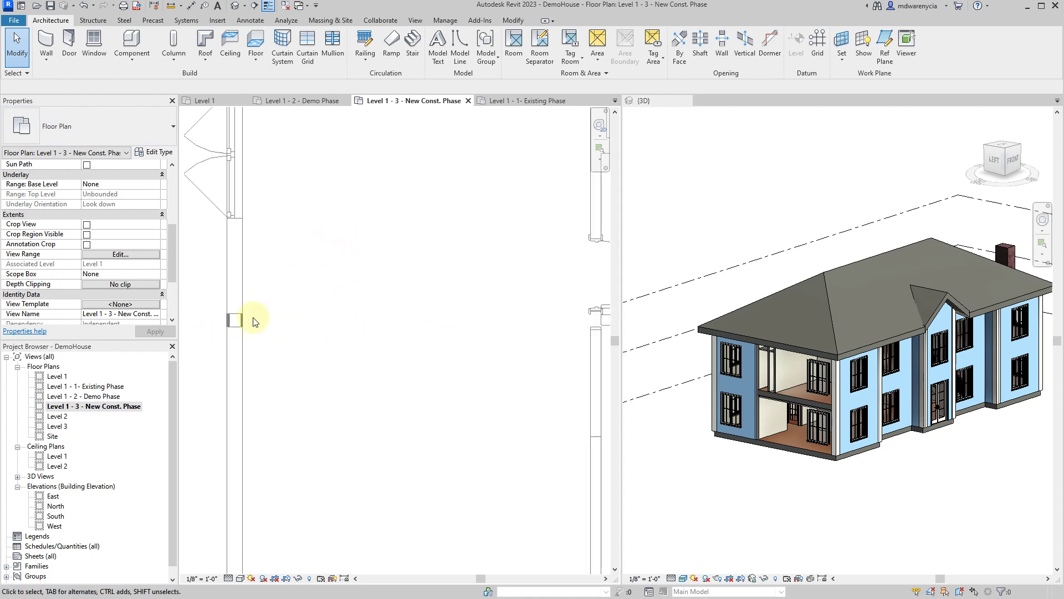
- Fill the gap between the lower interior wall and the door jamb with a 7 1/2 inch Interior Wall segment, located by Finish Face: Exterior
click(46, 42)
click(112, 129)
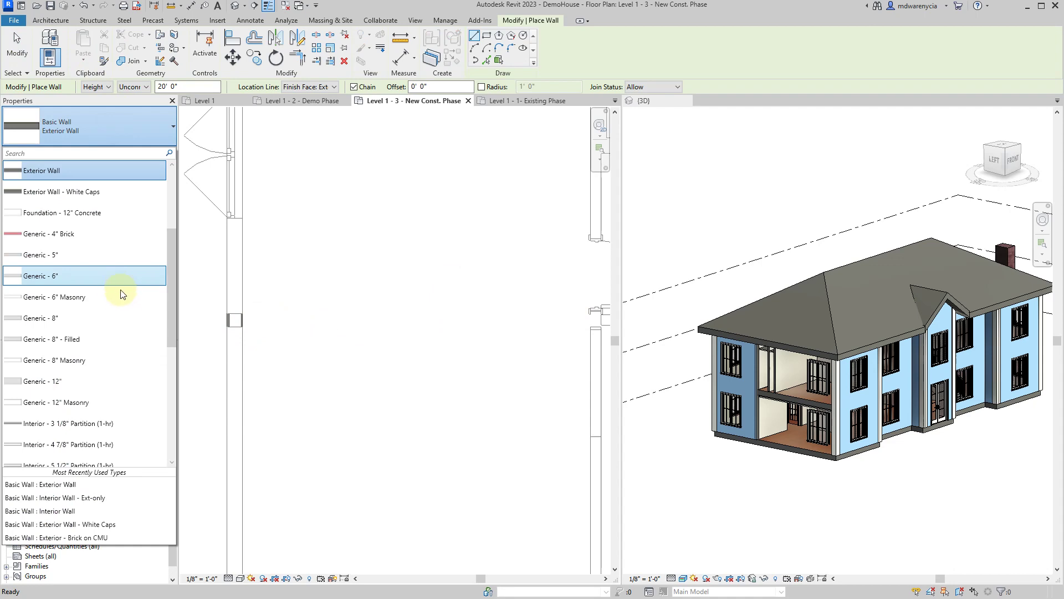
scroll(118, 291, up, 2)
scroll(118, 291, down, 6)
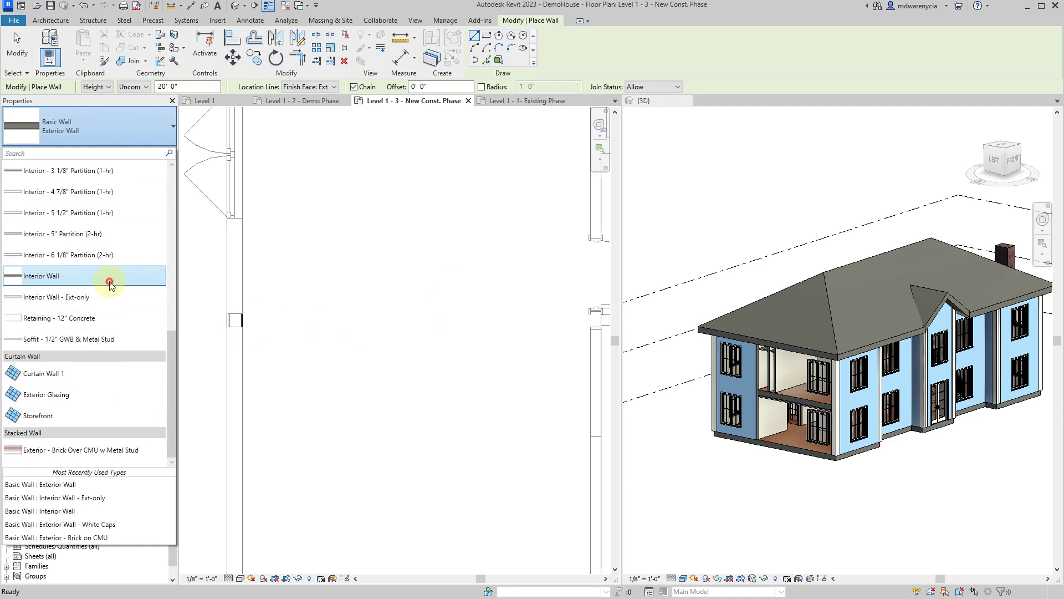
click(108, 276)
scroll(451, 284, up, 3)
scroll(450, 284, up, 5)
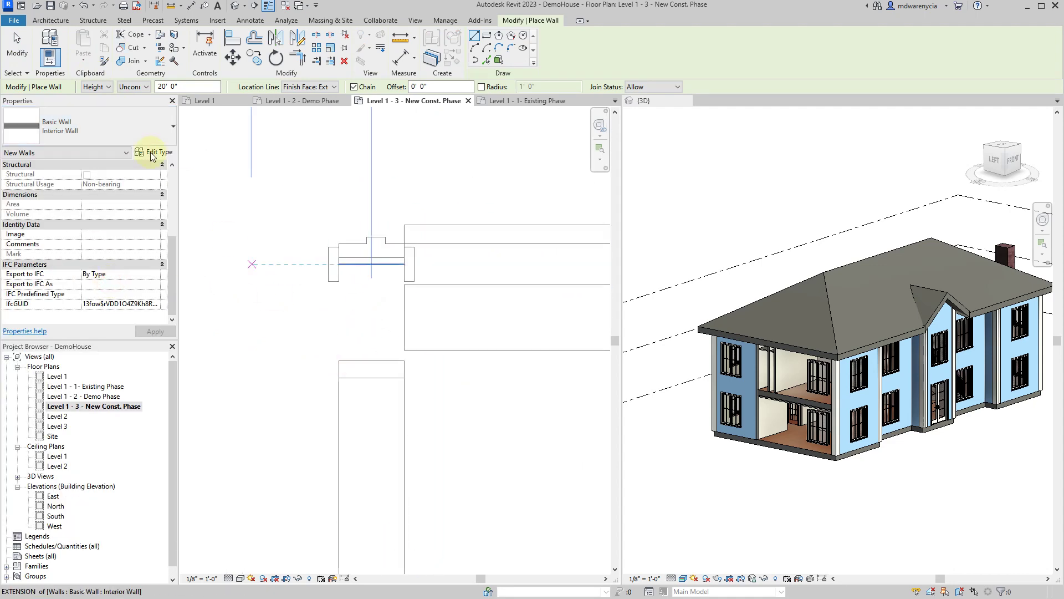
click(311, 87)
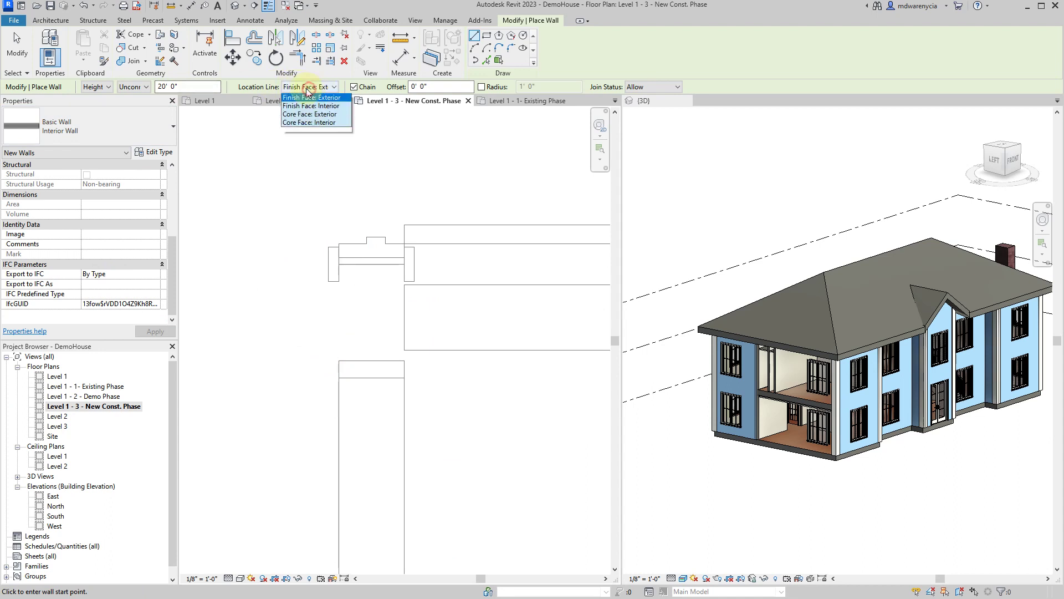
click(292, 87)
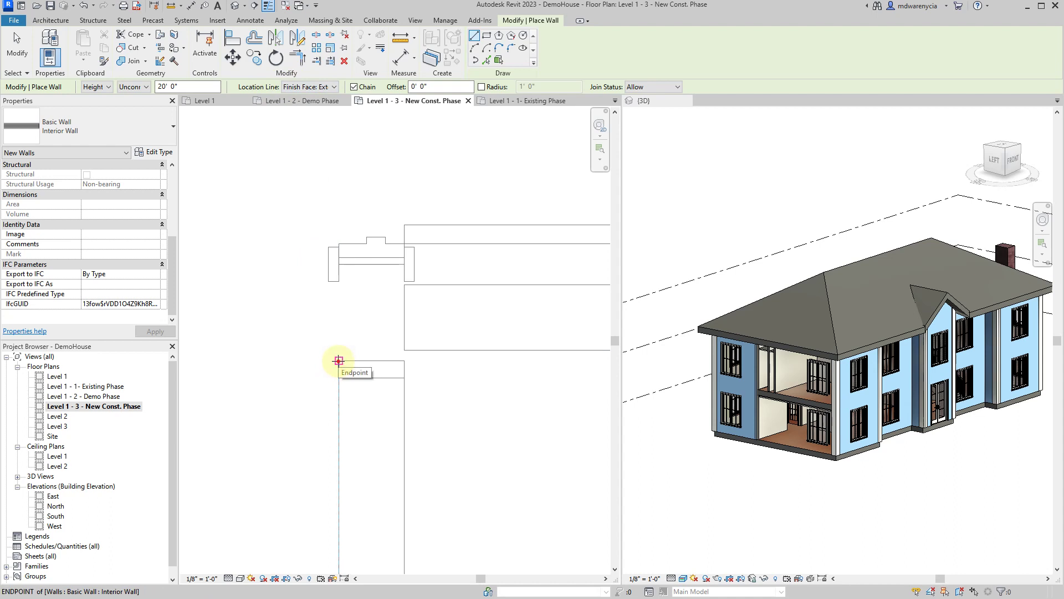
click(339, 361)
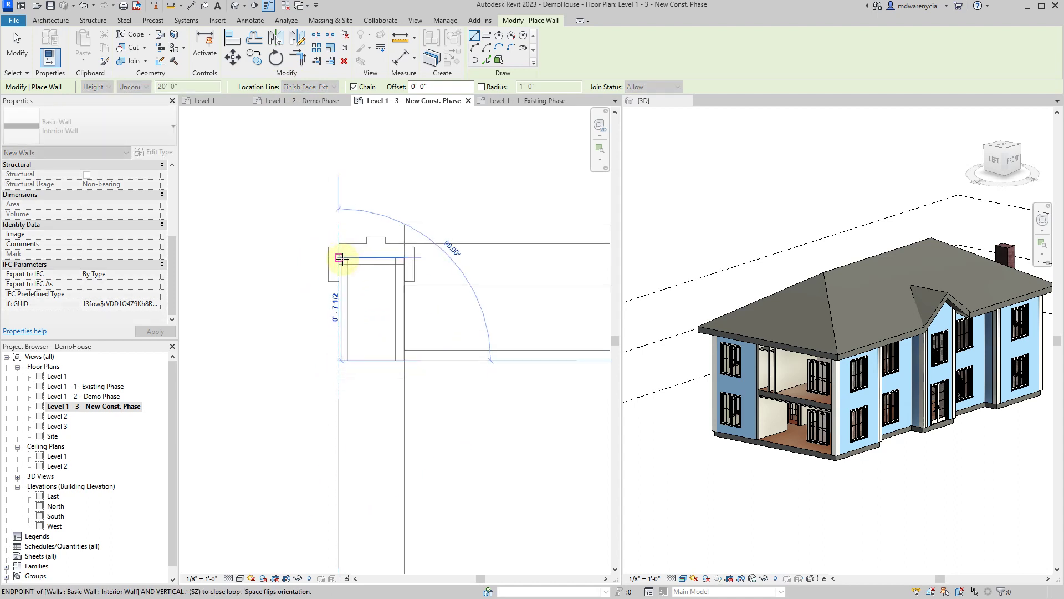
click(338, 258)
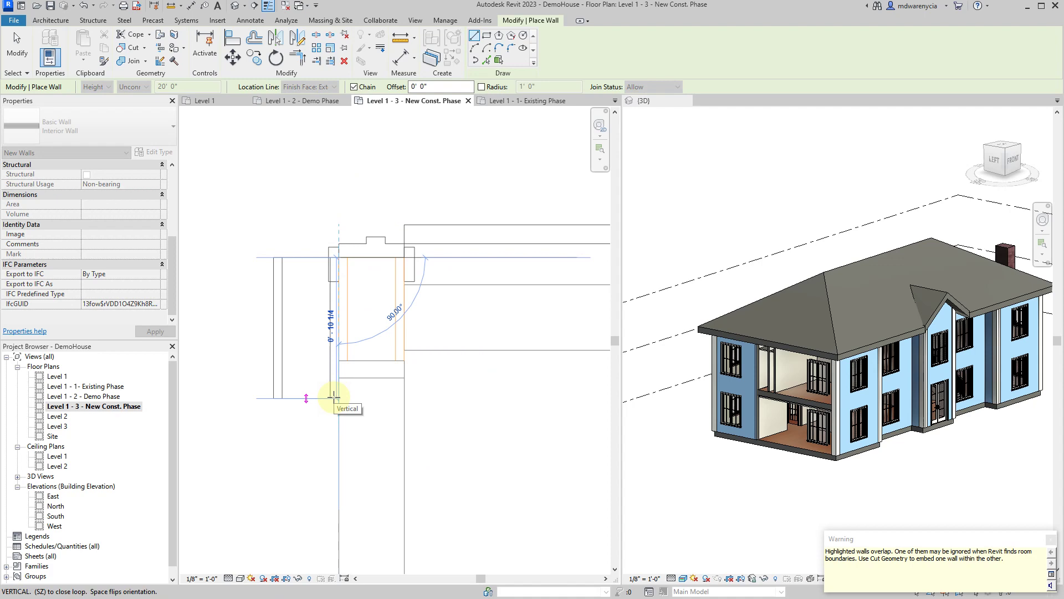
key(Escape)
key(Escape)
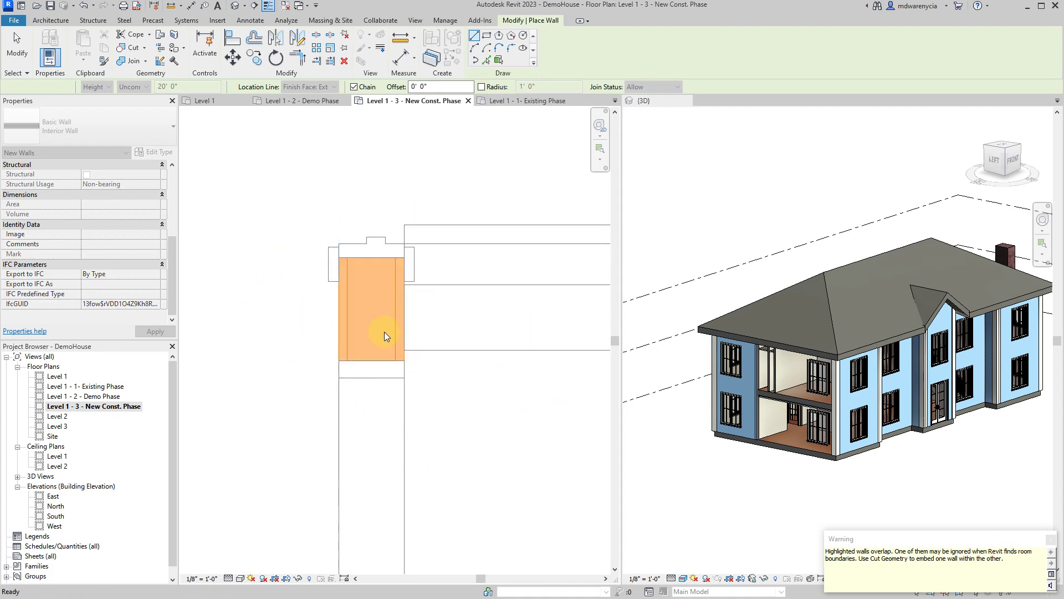
- Check the new interior infill's phasing and pull the end of the adjoining horizontal interior wall away from it
click(390, 319)
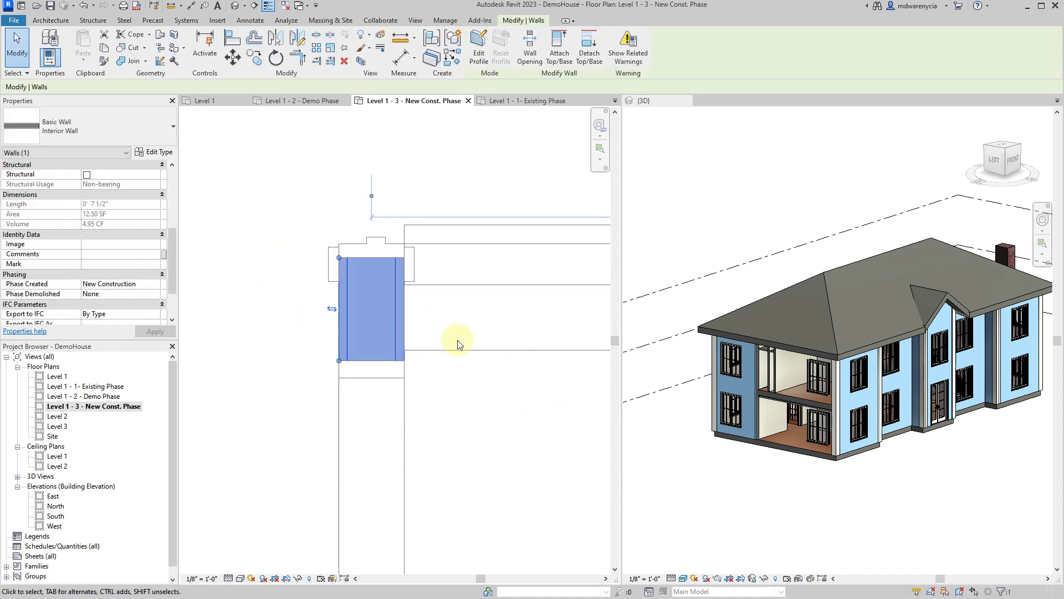
click(458, 343)
scroll(430, 335, down, 5)
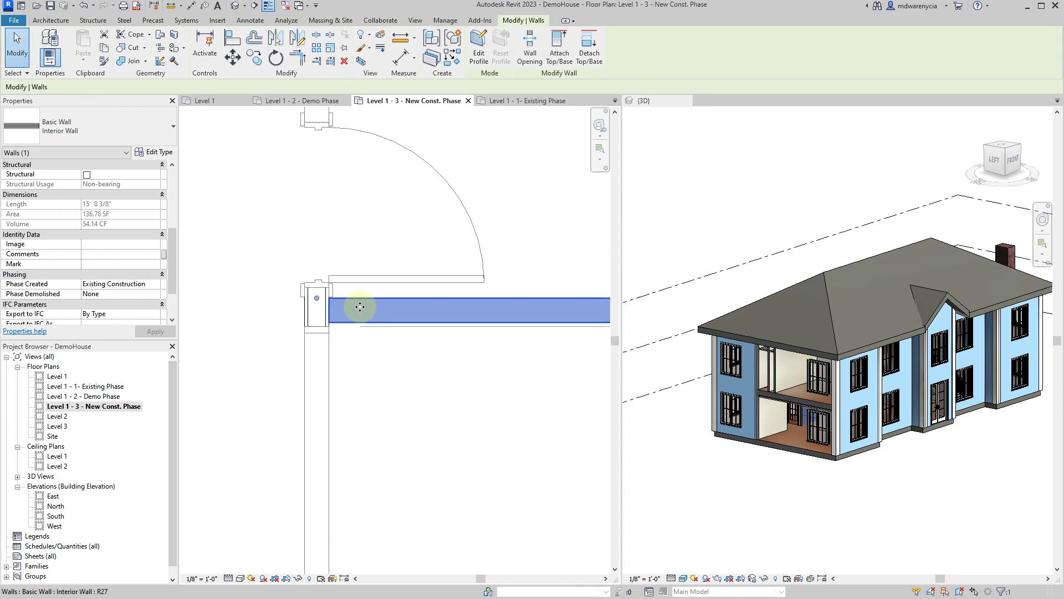
scroll(344, 298, up, 3)
scroll(313, 299, down, 3)
scroll(290, 290, up, 4)
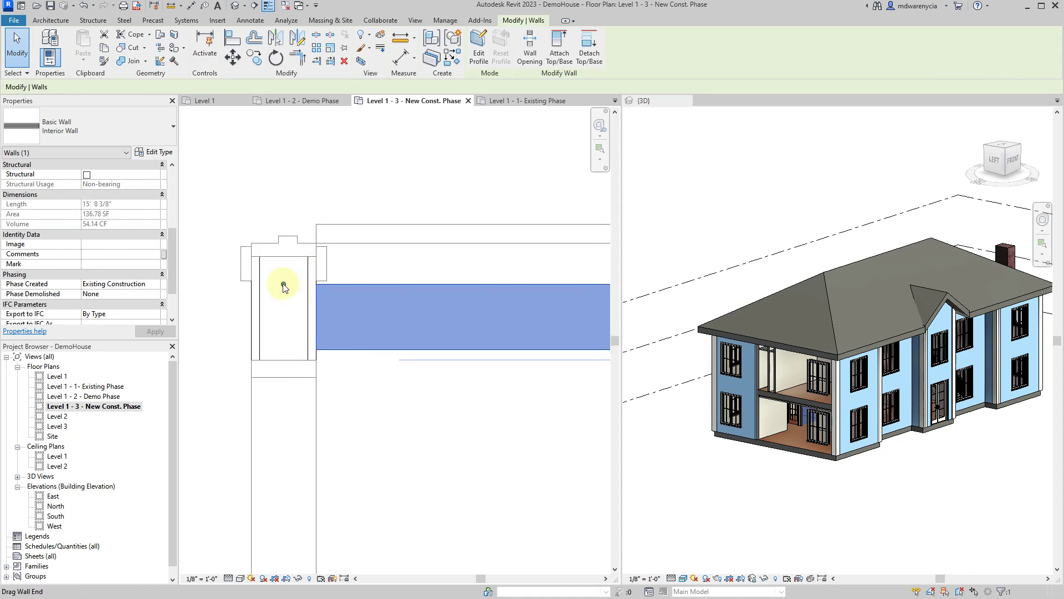
drag(283, 285, 333, 284)
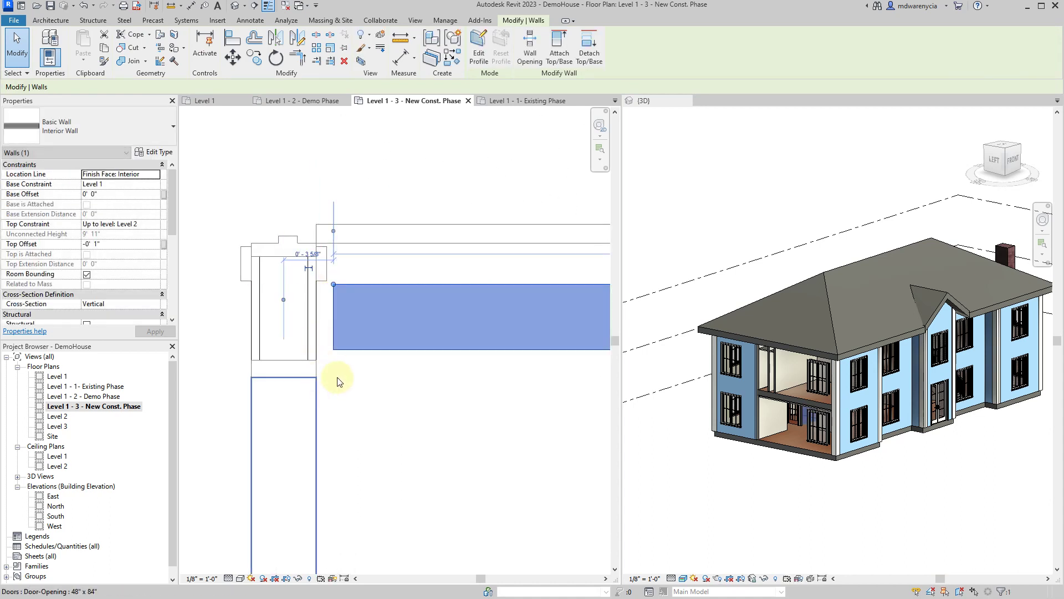
click(358, 378)
- Try to move the lower end of the interior wall containing the door further down into the infill segment
click(311, 333)
scroll(266, 257, down, 3)
middle_drag(347, 318, 441, 415)
scroll(442, 414, down, 2)
click(391, 205)
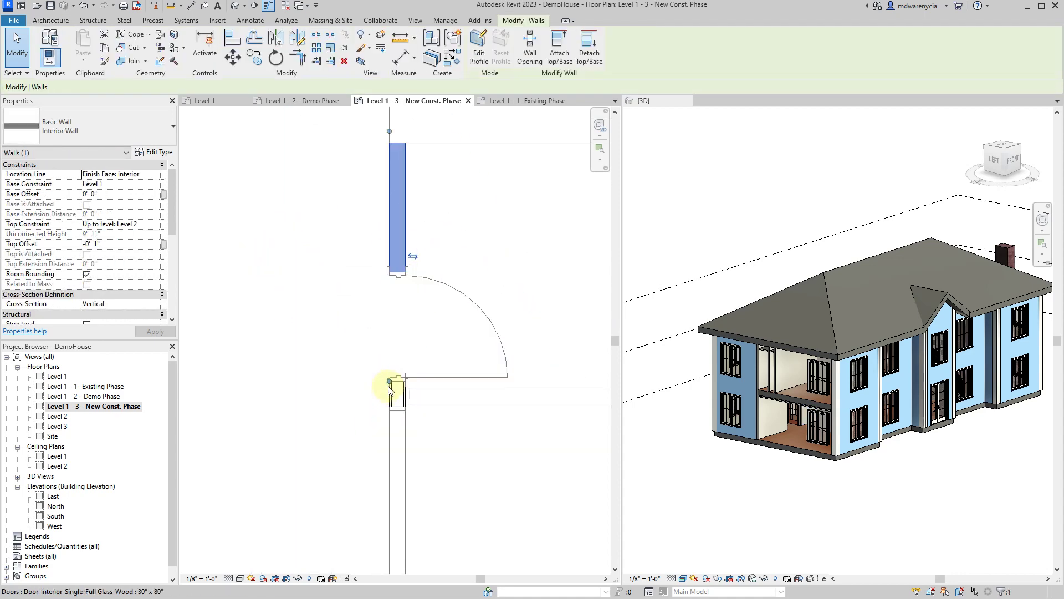
scroll(390, 388, up, 1)
scroll(391, 382, up, 3)
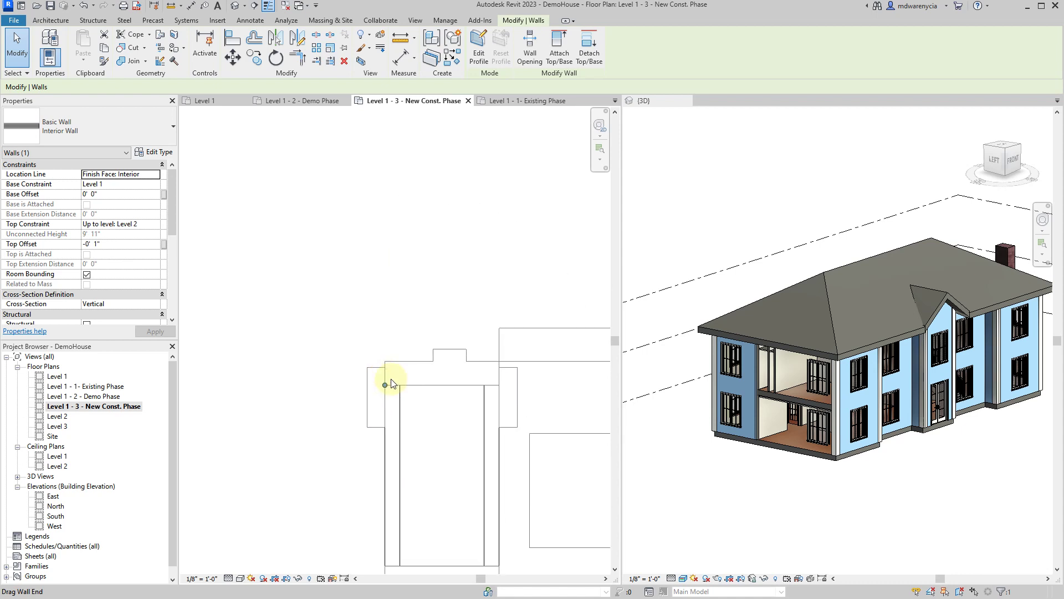
drag(384, 391, 386, 423)
click(404, 435)
scroll(386, 422, down, 4)
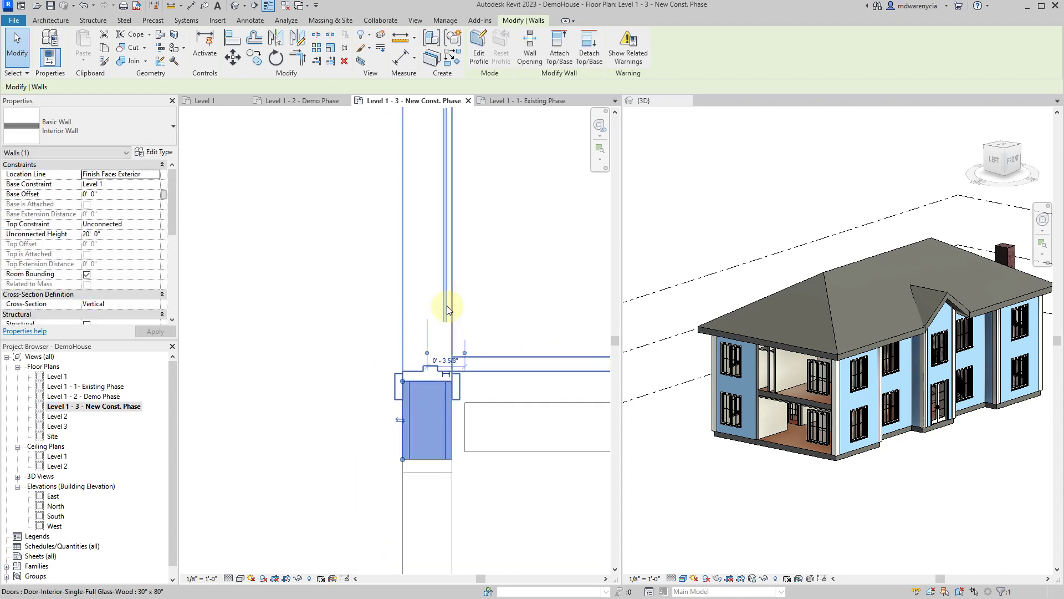
click(431, 197)
scroll(454, 361, up, 3)
- Rejoin the horizontal interior wall to the infill segment and pull its end clear again
click(475, 335)
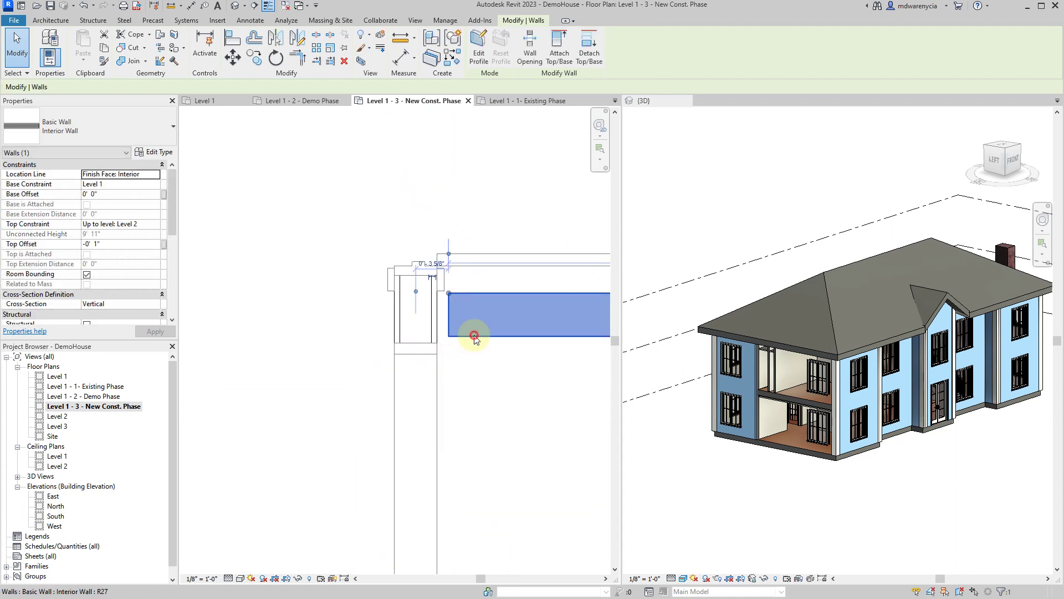
scroll(449, 285, up, 2)
drag(444, 296, 424, 295)
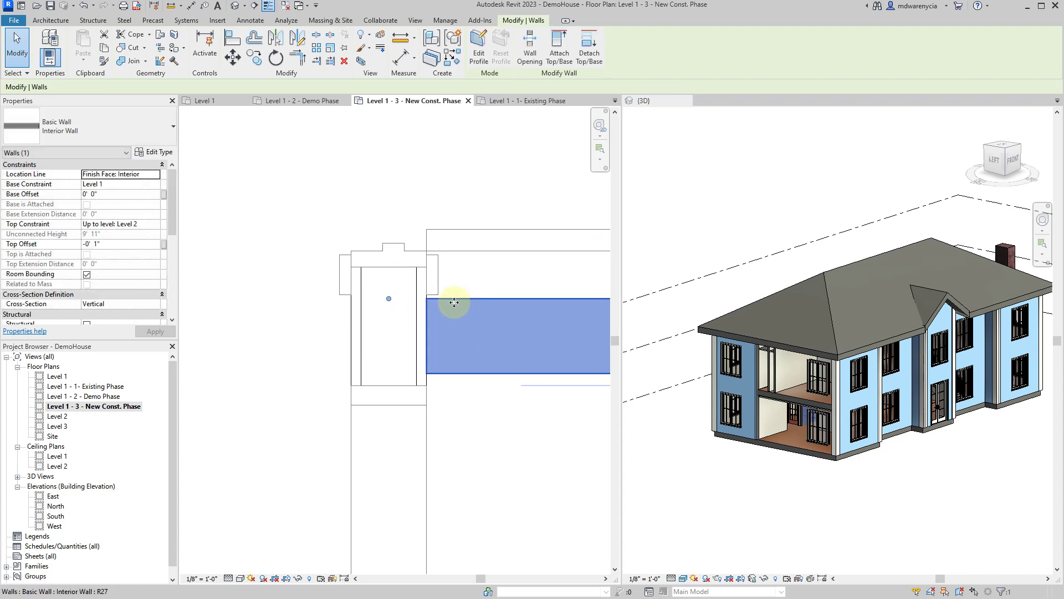
drag(388, 300, 468, 304)
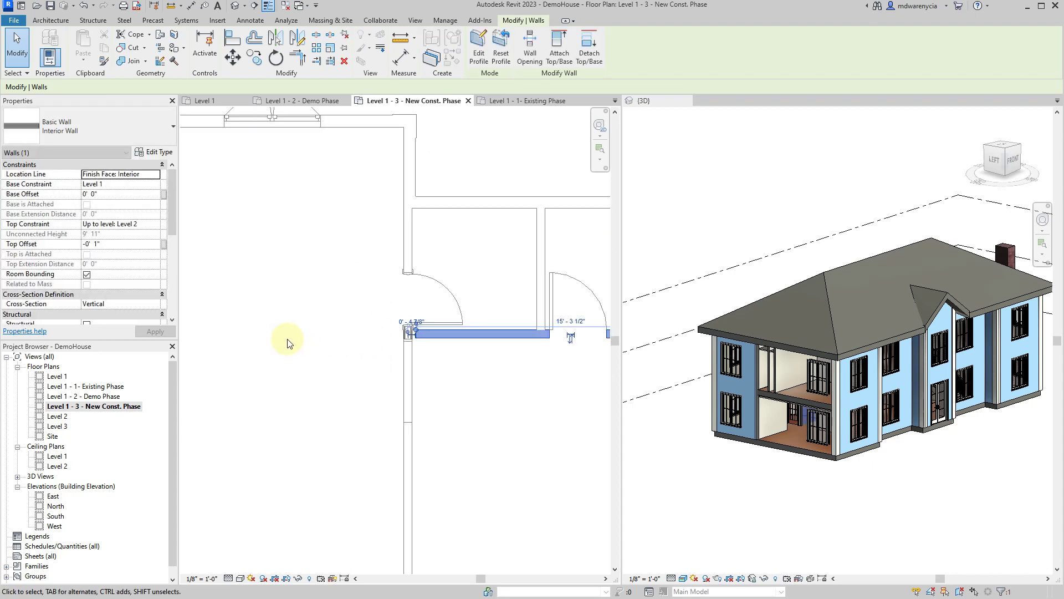
click(287, 338)
middle_drag(416, 344, 373, 304)
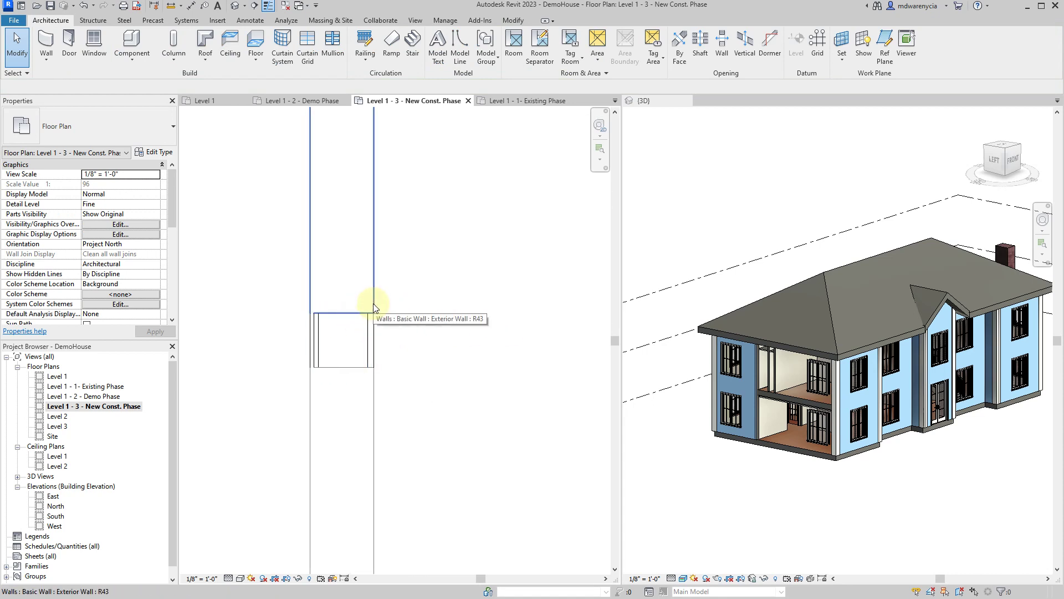
- Infill the gap between the horizontal interior wall's end and the vertical infill with an Interior Wall segment located by Finish Face: Exterior
scroll(391, 361, down, 3)
middle_drag(494, 376, 285, 339)
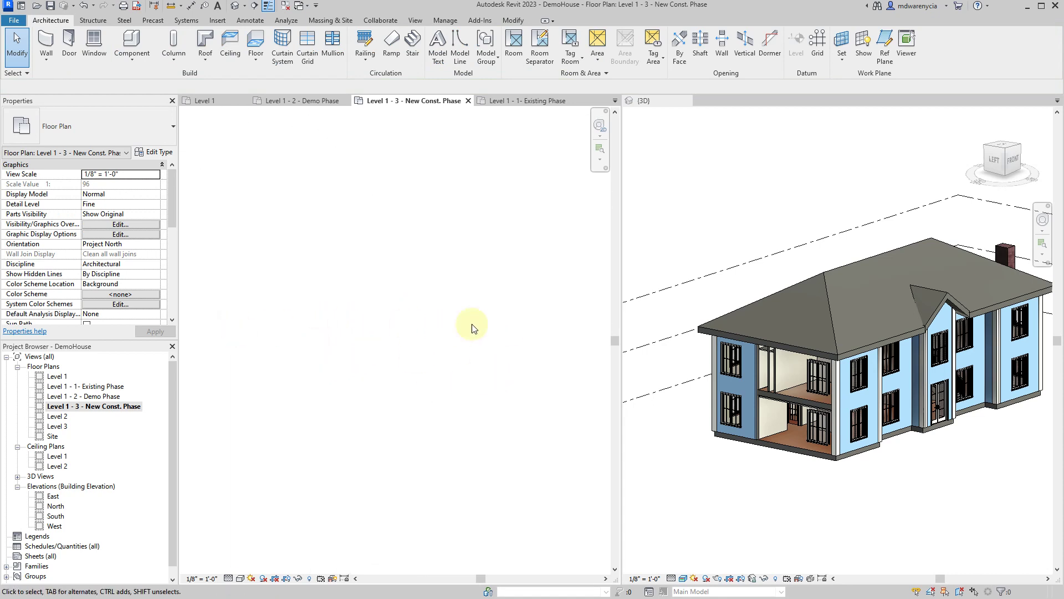
middle_drag(471, 323, 266, 323)
scroll(419, 294, up, 4)
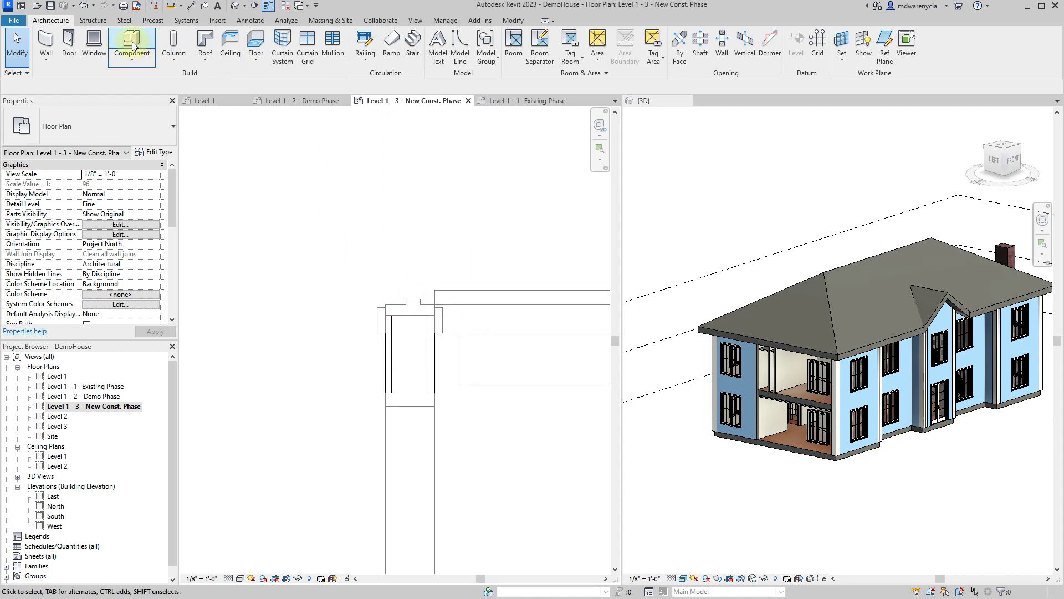
click(46, 44)
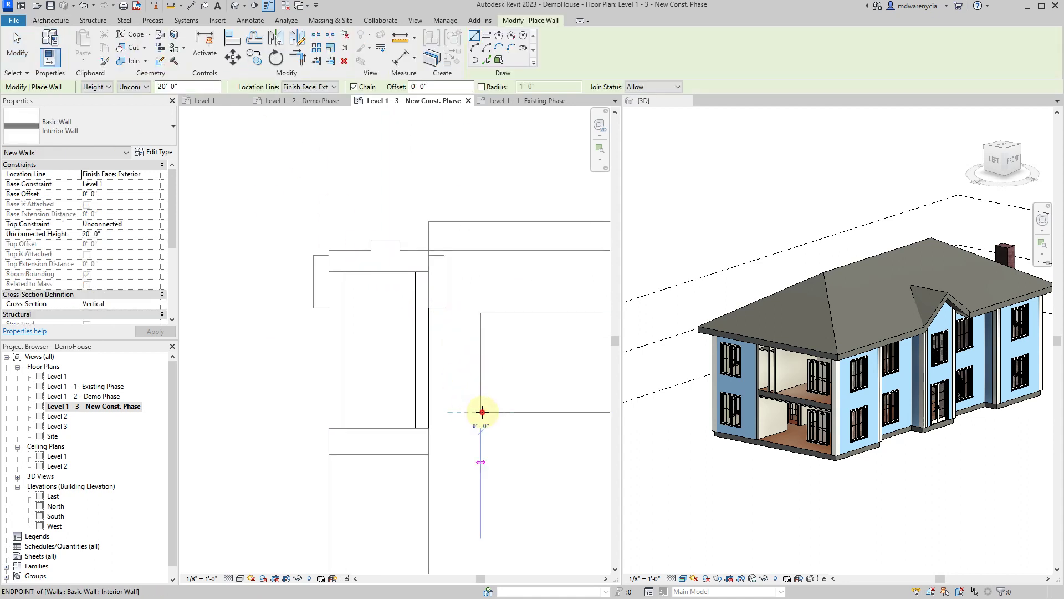
click(481, 411)
click(414, 411)
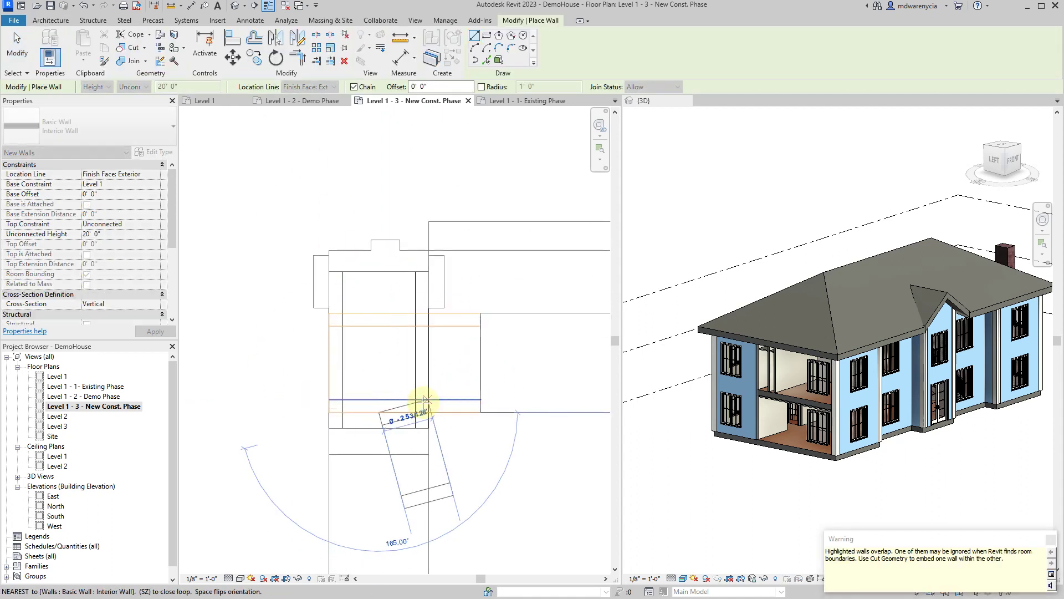
key(Escape)
key(Escape)
- Try to shorten the new horizontal infill segment so its end stops at the near face of the vertical infill
click(467, 411)
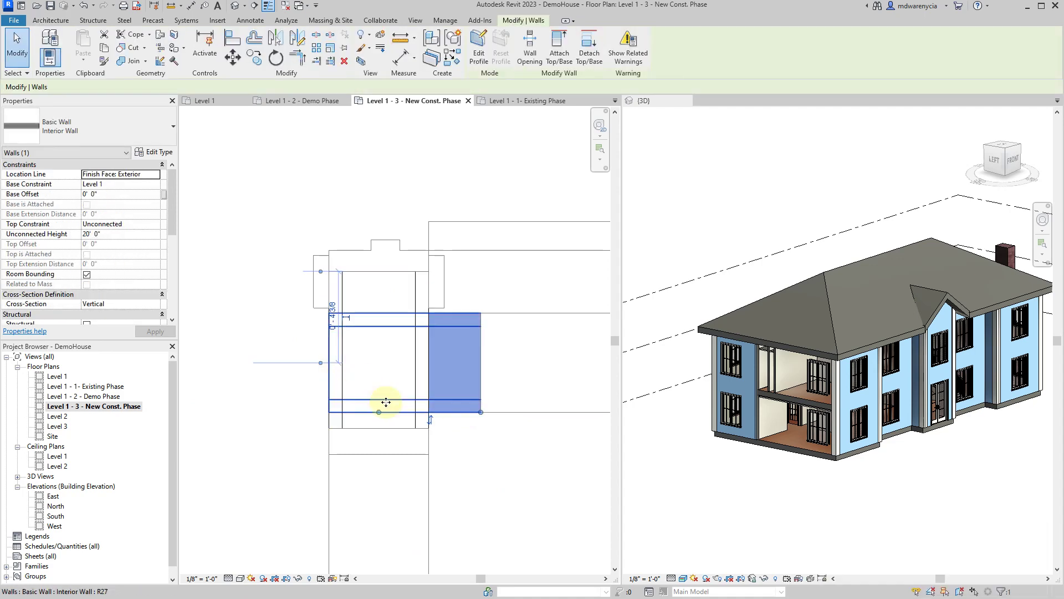
drag(380, 411, 416, 413)
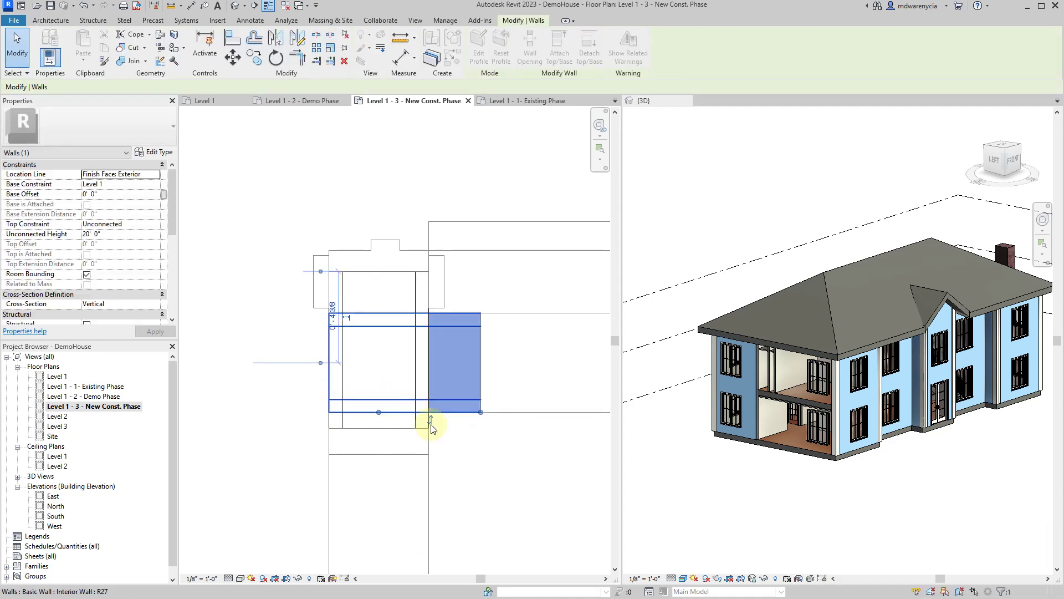
click(503, 444)
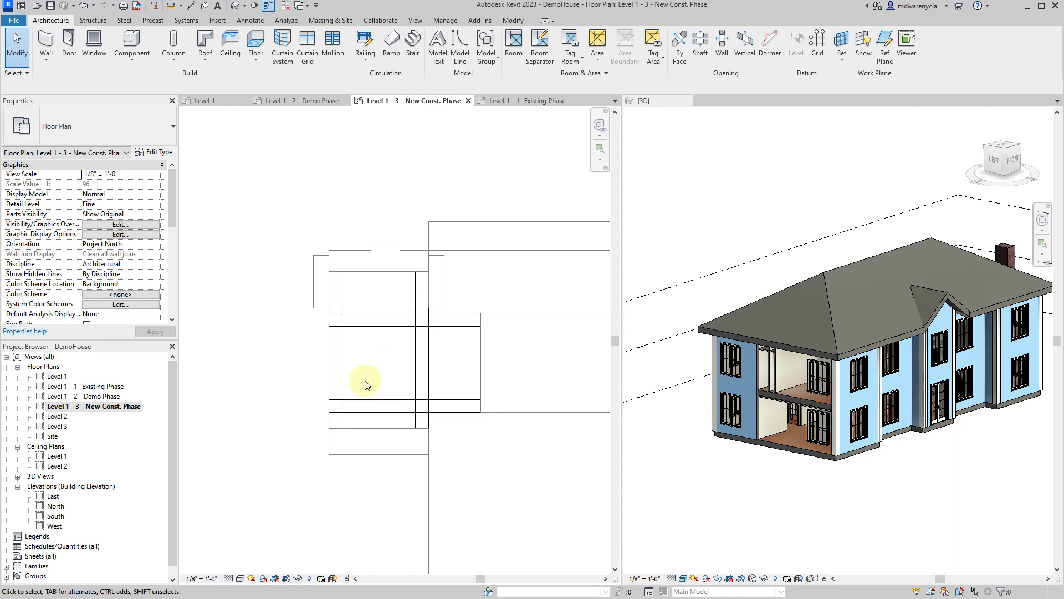
click(374, 403)
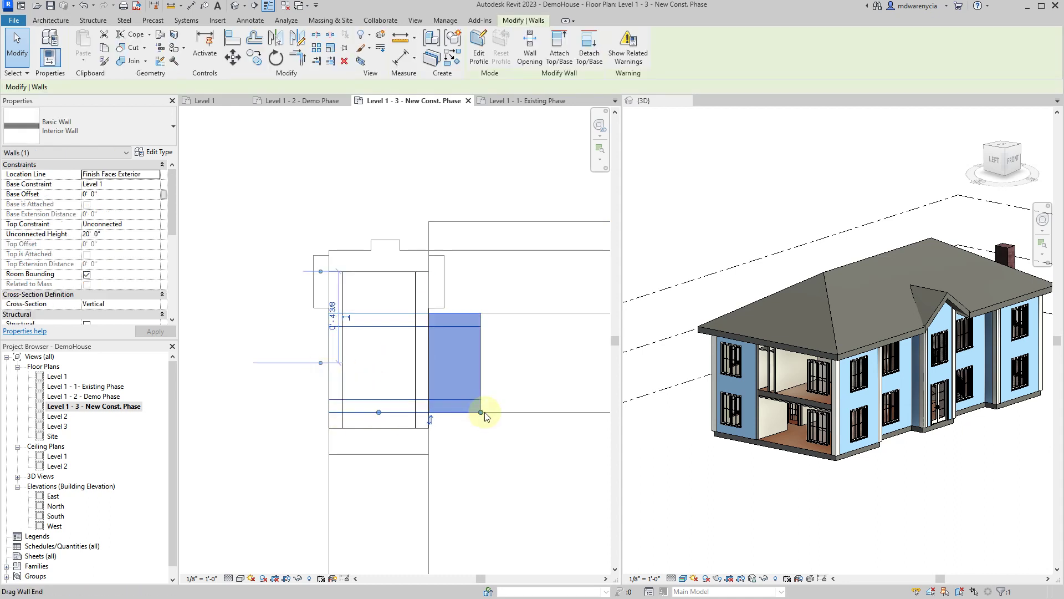
click(475, 442)
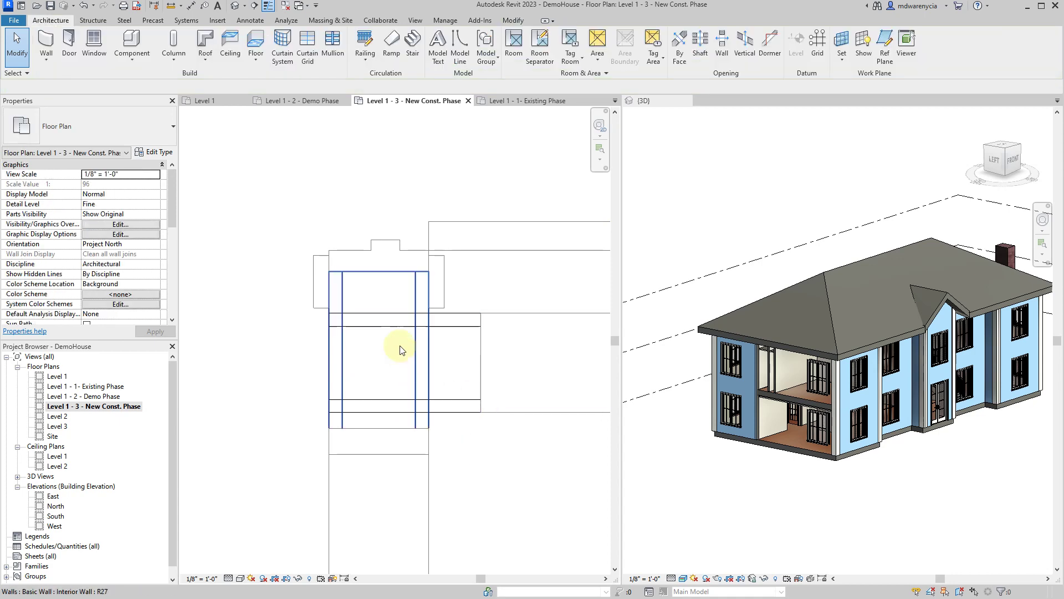
- Try to shift the upper end of the vertical infill segment at the door jamb slightly downward
click(419, 300)
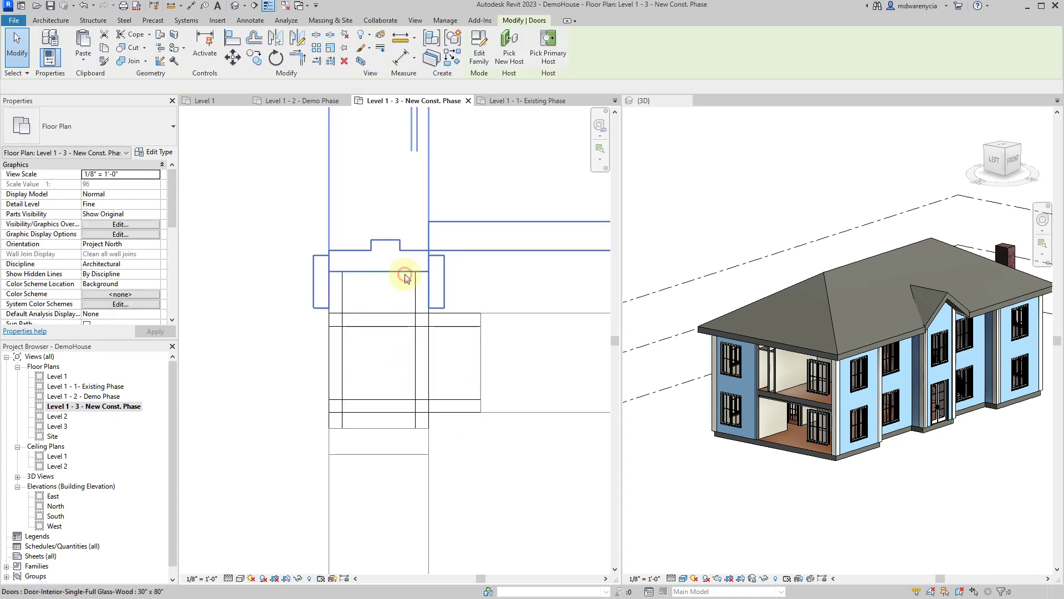
click(419, 300)
scroll(337, 265, down, 2)
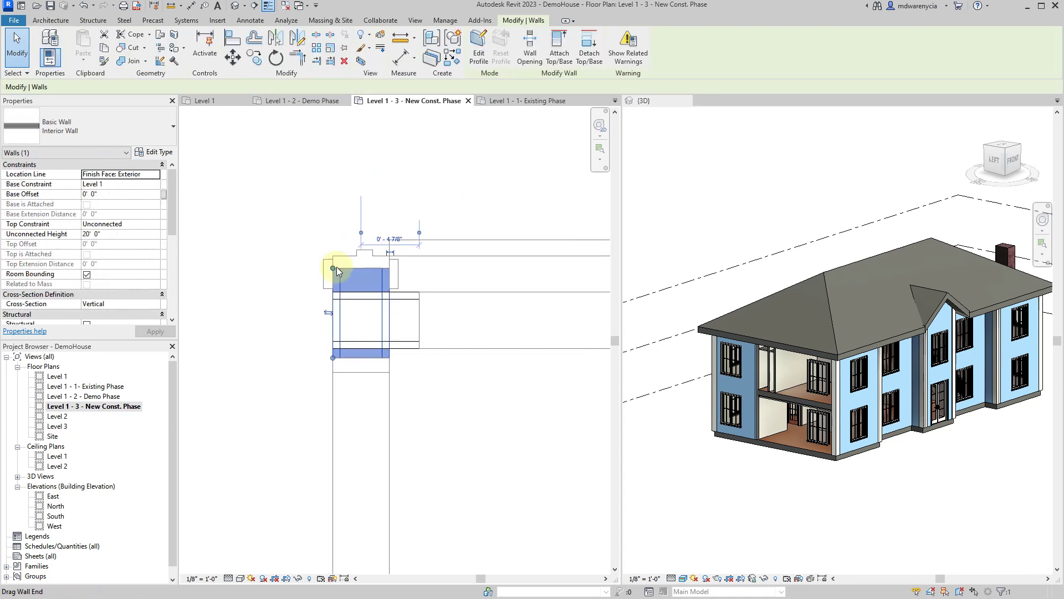
drag(333, 269, 327, 281)
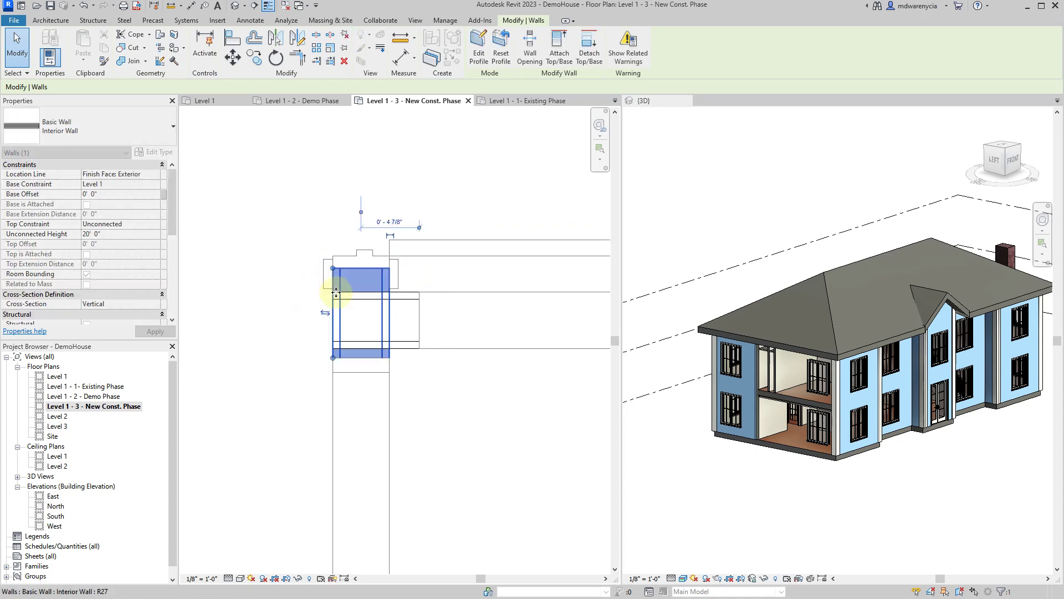
click(451, 404)
scroll(451, 404, down, 3)
scroll(339, 372, down, 2)
scroll(388, 328, up, 5)
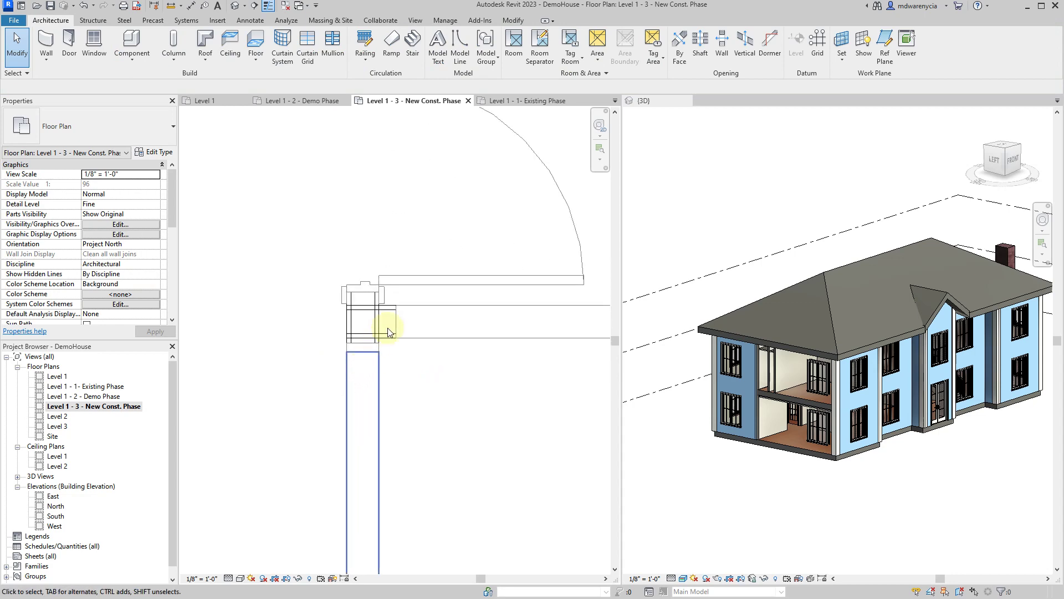
- Try again to trim the horizontal infill's overlapping end back to the vertical infill's face
click(330, 288)
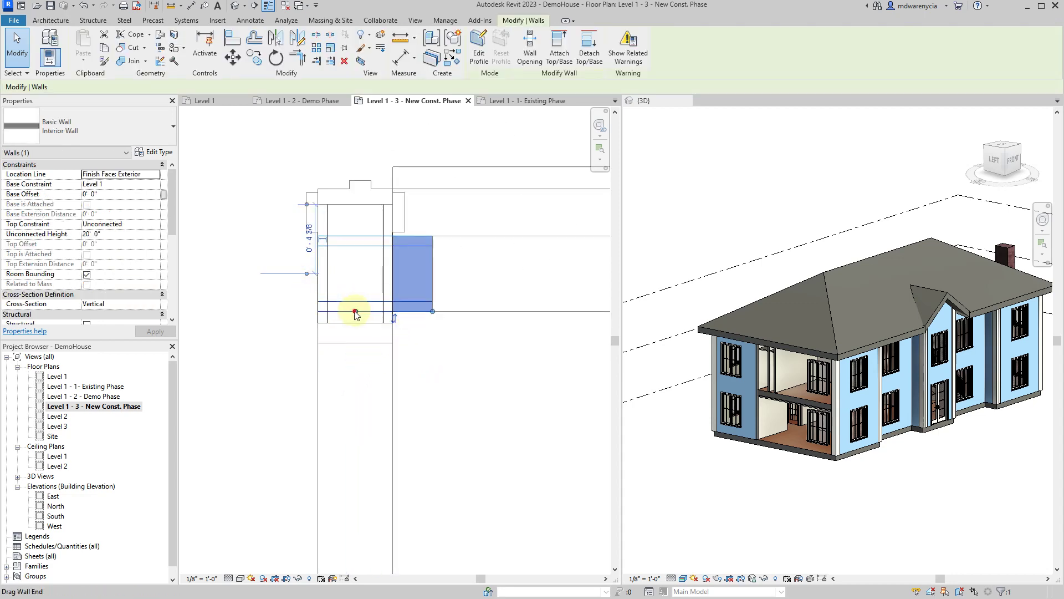
drag(355, 311, 392, 311)
click(464, 353)
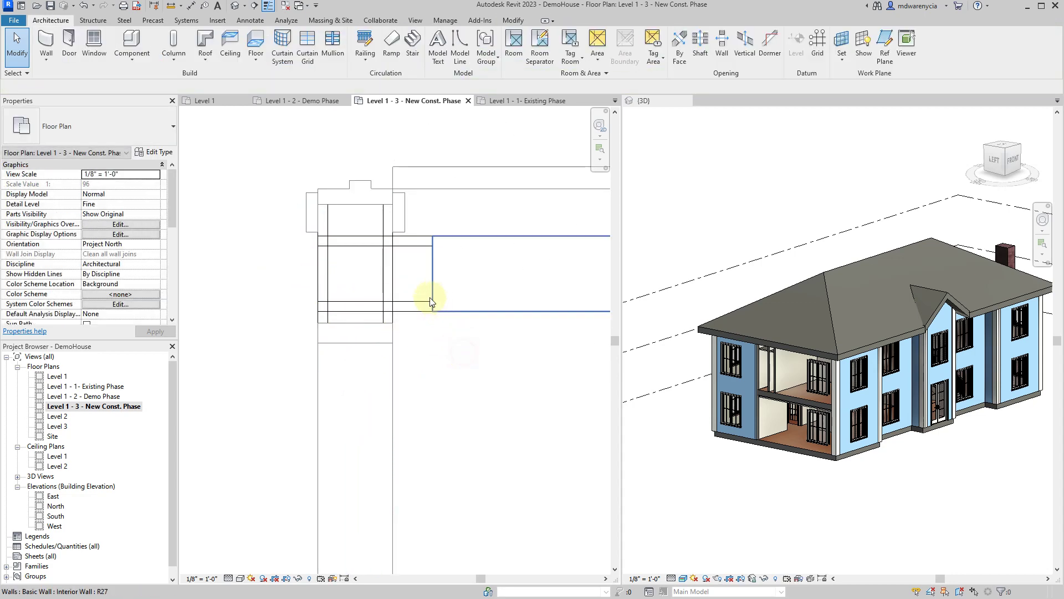
click(458, 304)
click(382, 368)
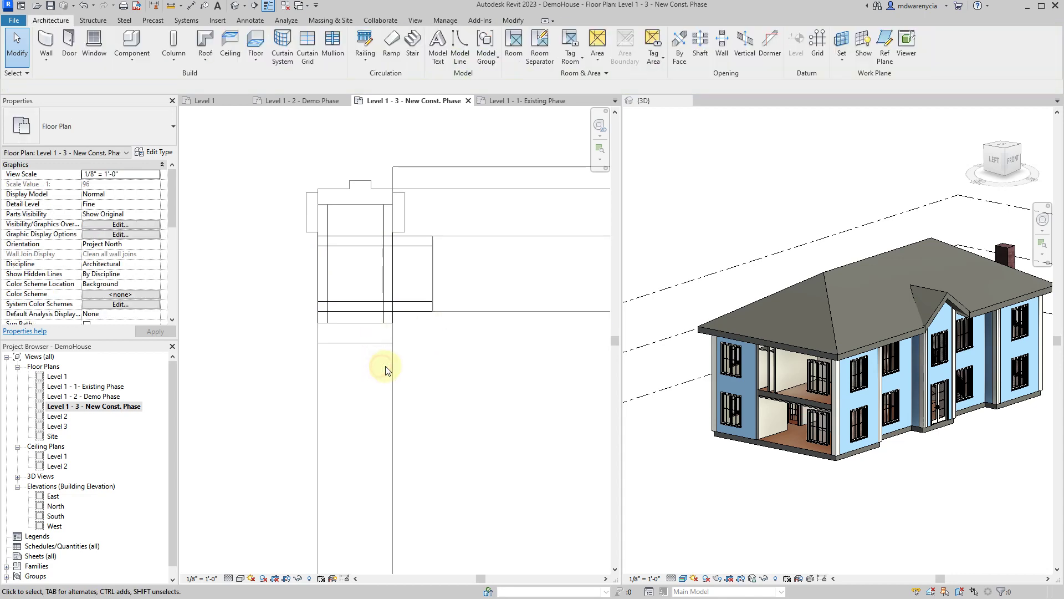
- Examine the 48" x 84" door opening below the infill, including its phasing and its position in the wall
click(392, 368)
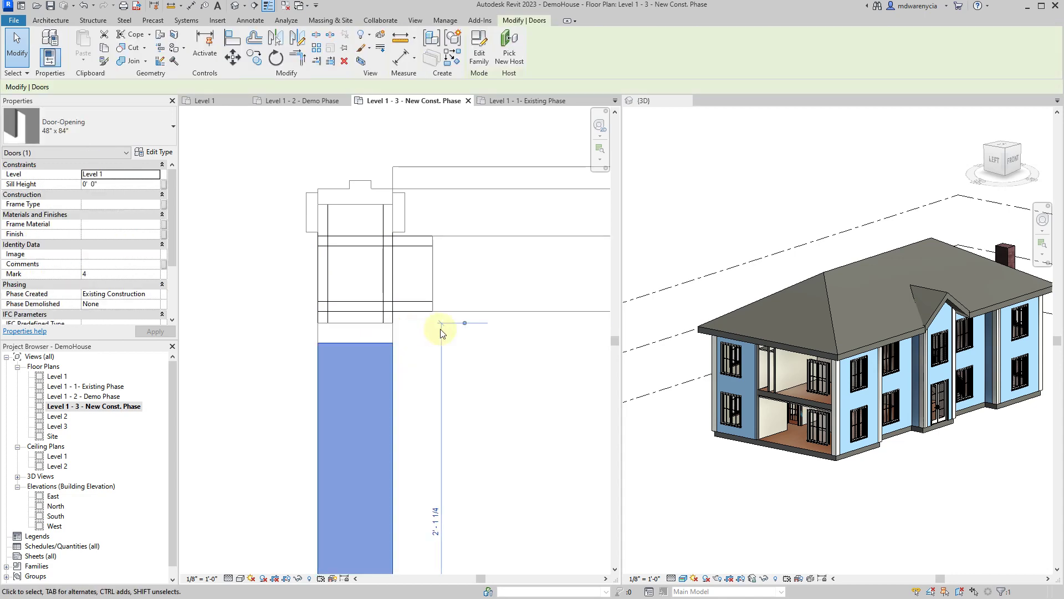
scroll(442, 327, down, 3)
scroll(419, 355, down, 5)
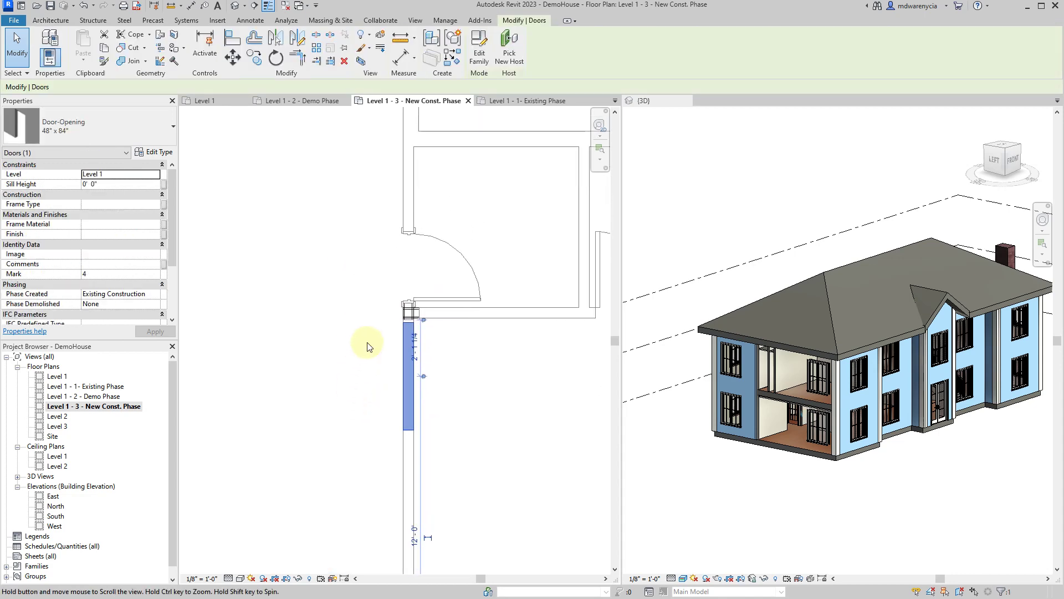
scroll(388, 325, up, 5)
click(464, 368)
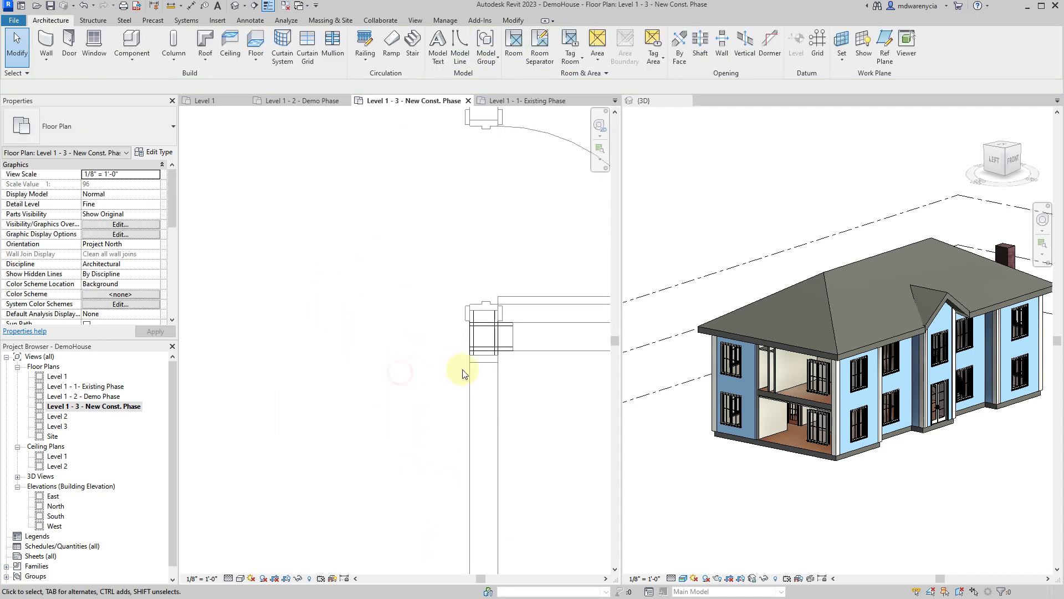
click(467, 379)
scroll(468, 399, down, 5)
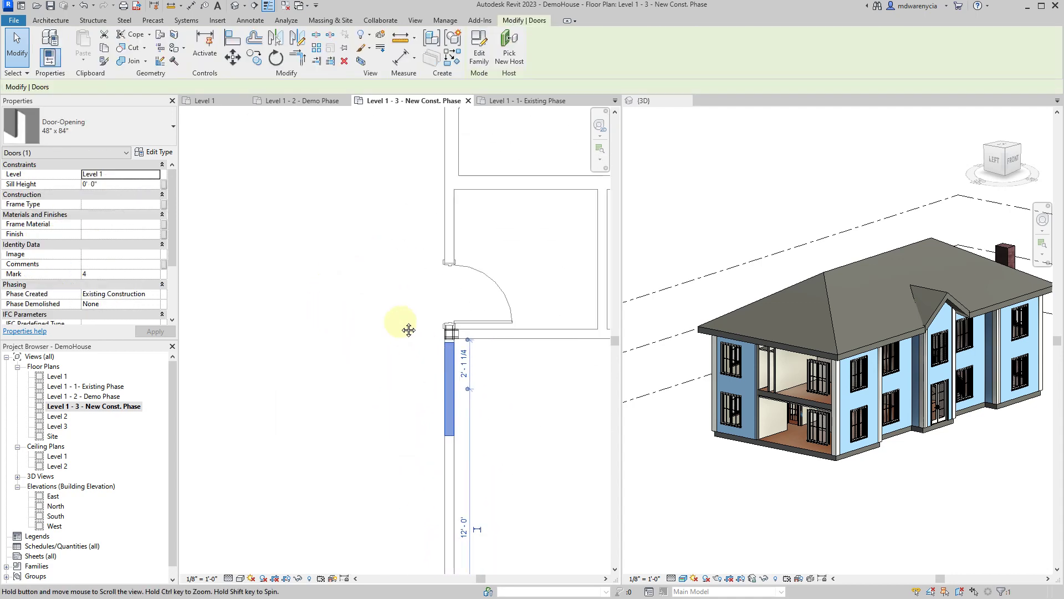
scroll(390, 335, up, 3)
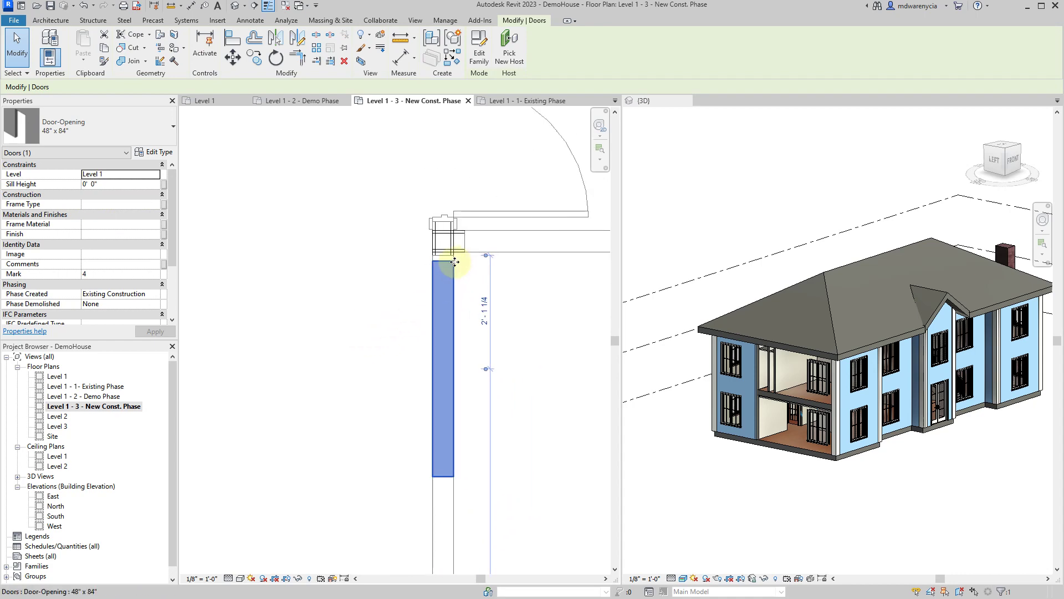
click(376, 248)
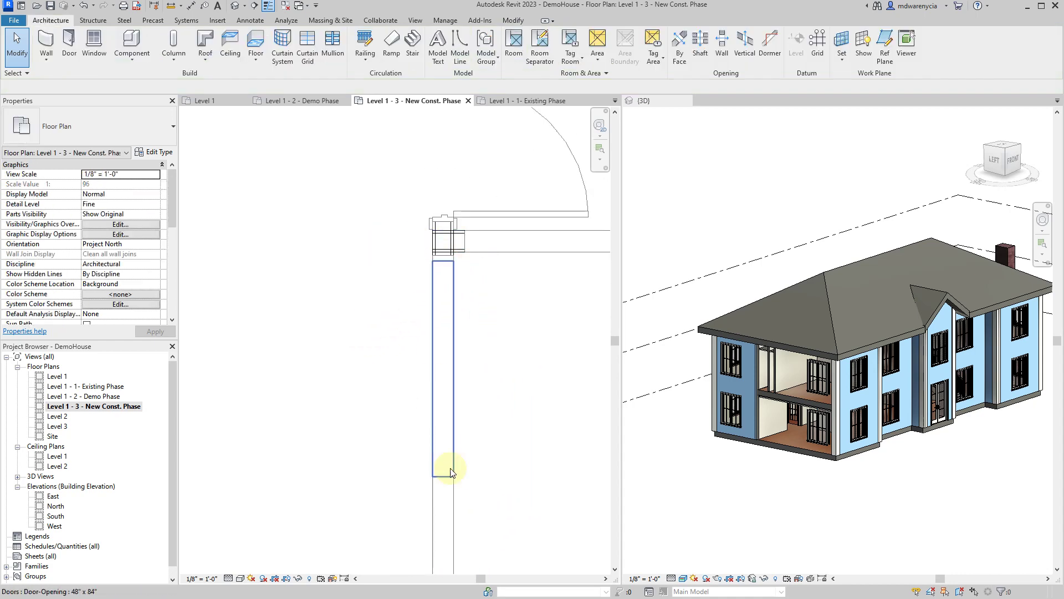
- Try to pull the upper end of the existing wall below the infill downward, and undo the last change
click(451, 487)
scroll(407, 266, up, 3)
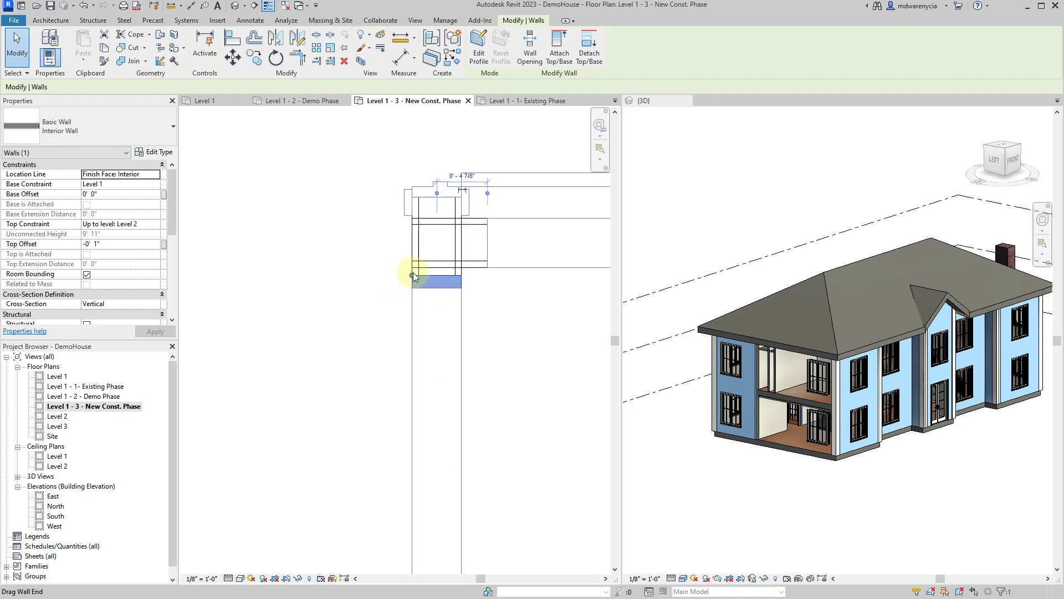
drag(412, 276, 411, 330)
click(415, 270)
drag(418, 274, 414, 332)
key(ctrl+z)
- Extend the vertical infill's lower end down past the top of the door opening, to a length of about 1' 3 1/4"
click(387, 273)
click(413, 275)
key(Escape)
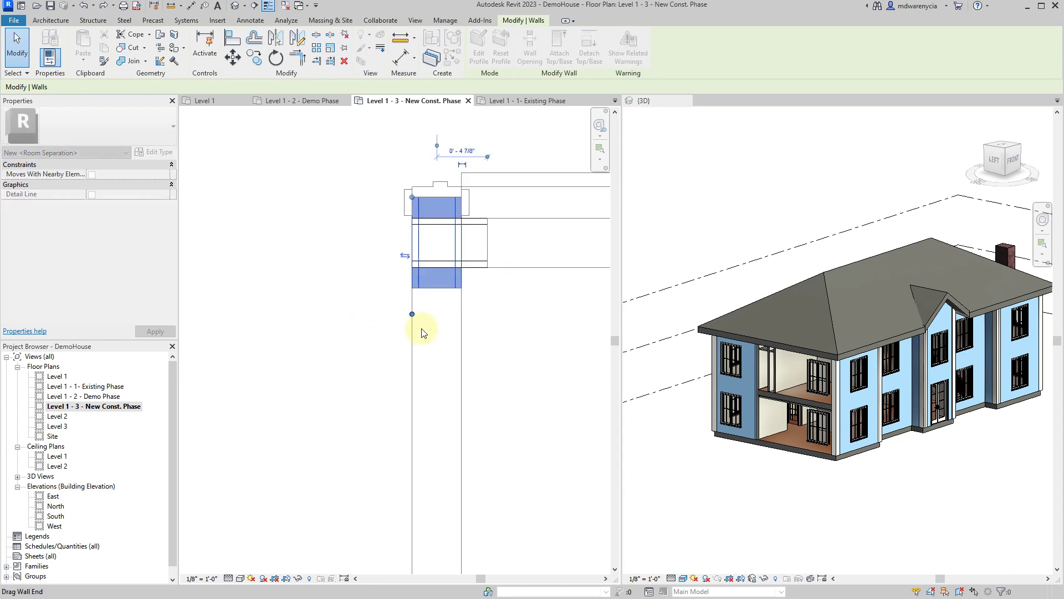
drag(413, 312, 412, 355)
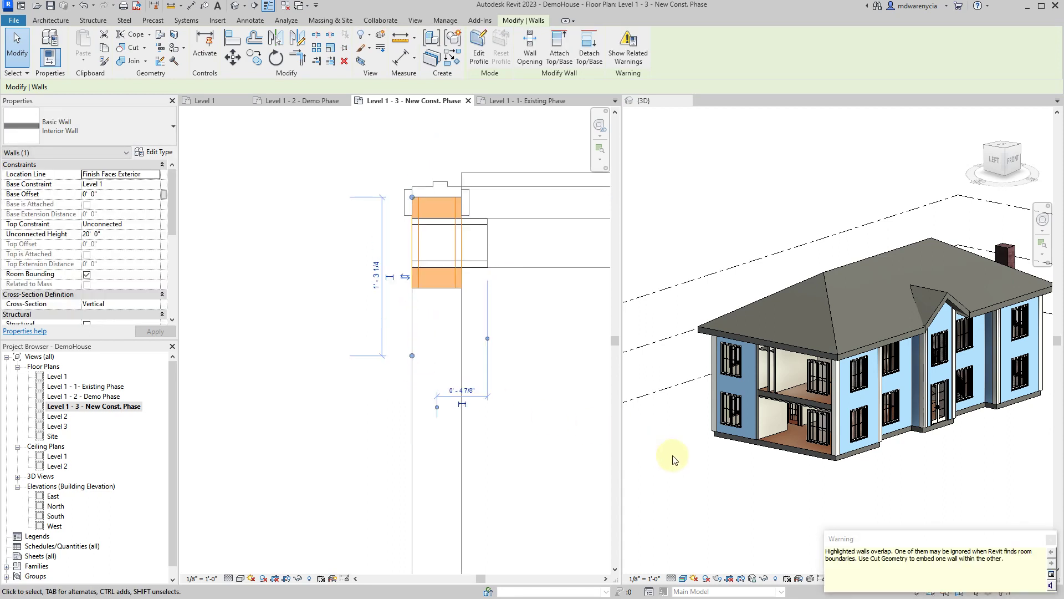
- Set the {3D} view's phase to New Construction
scroll(768, 512, up, 10)
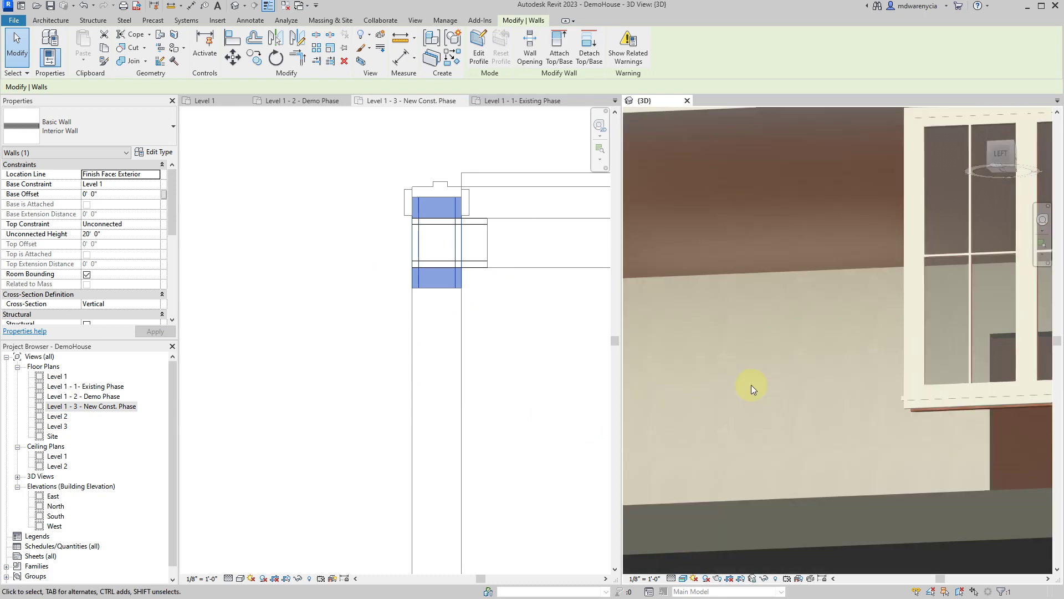
shift+middle_drag(798, 382, 823, 363)
scroll(825, 420, up, 2)
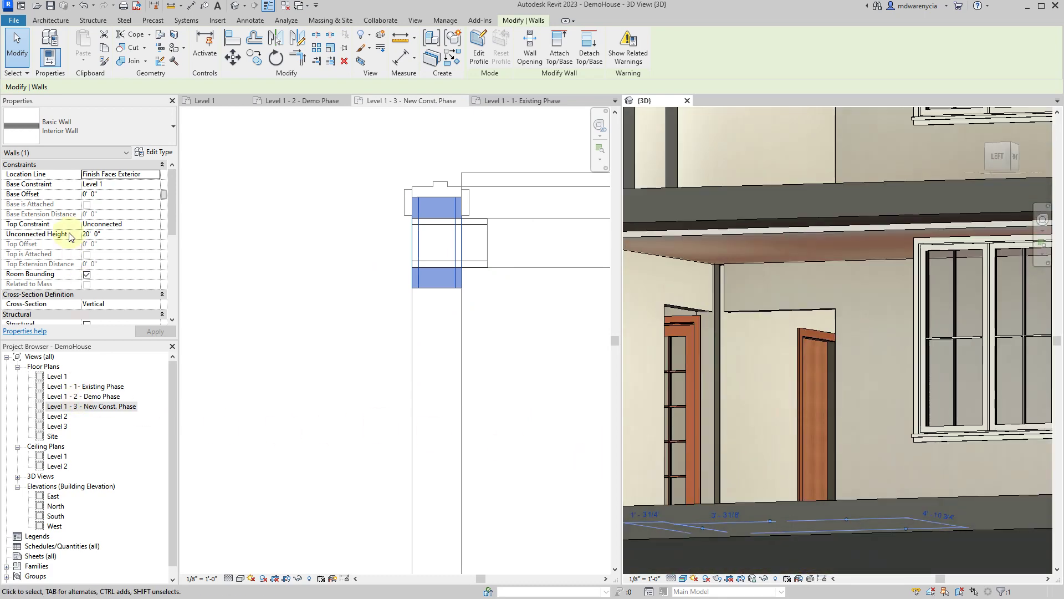
scroll(71, 236, down, 10)
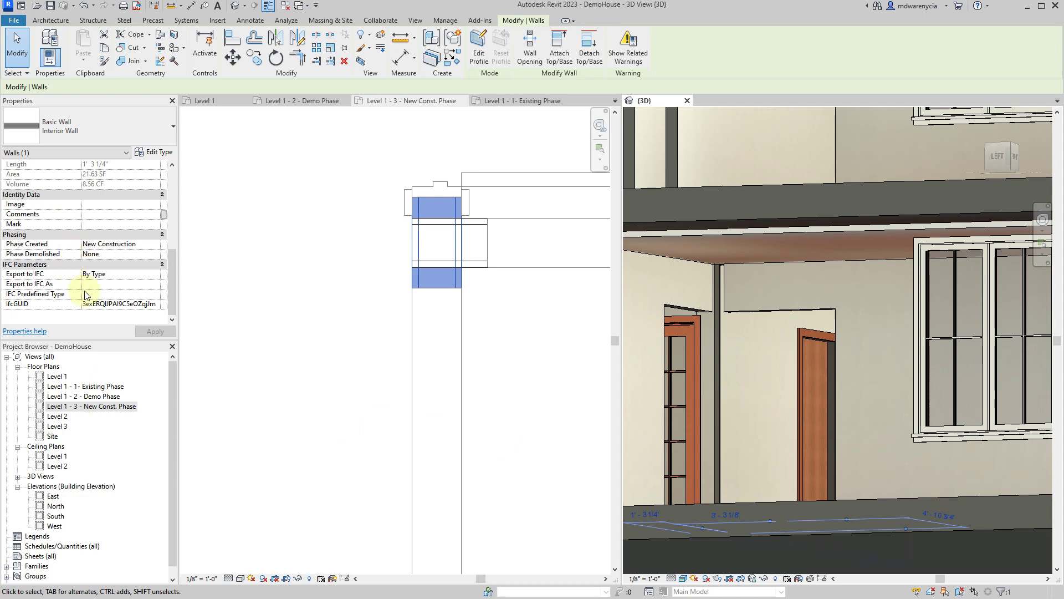
double_click(31, 476)
double_click(55, 495)
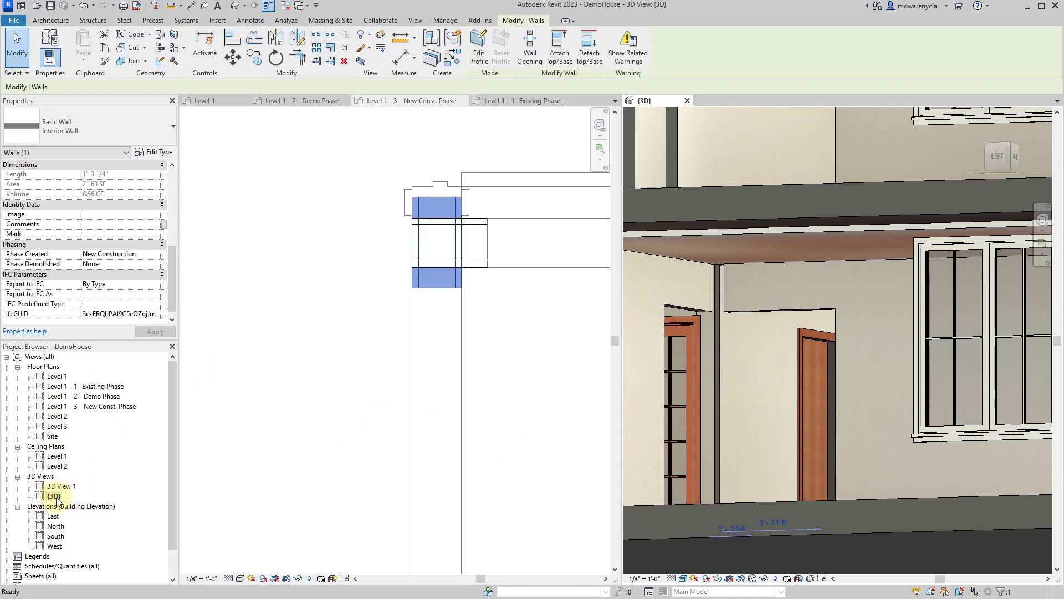
right_click(55, 495)
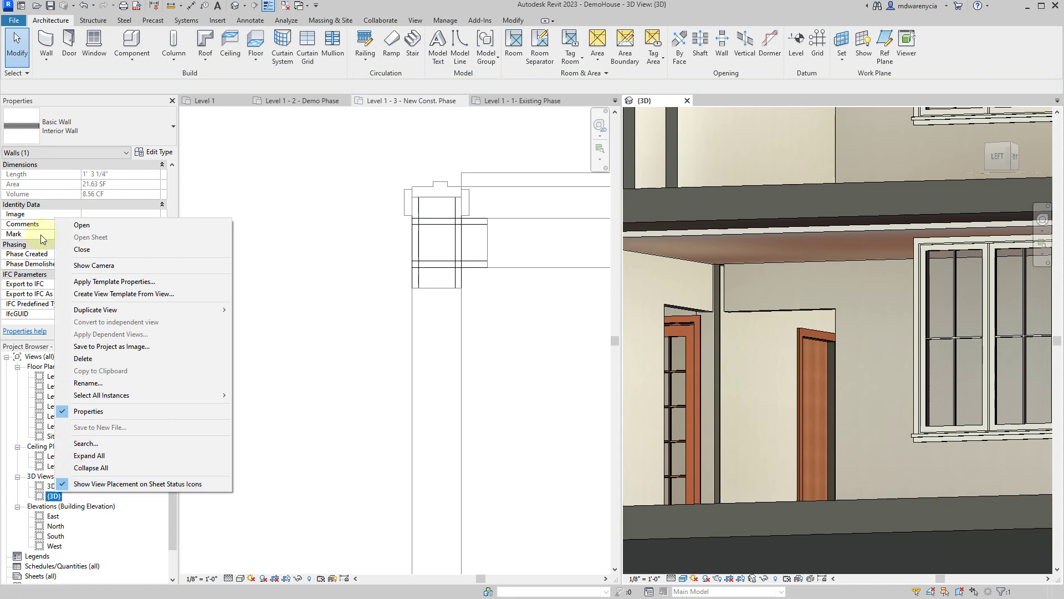
click(786, 306)
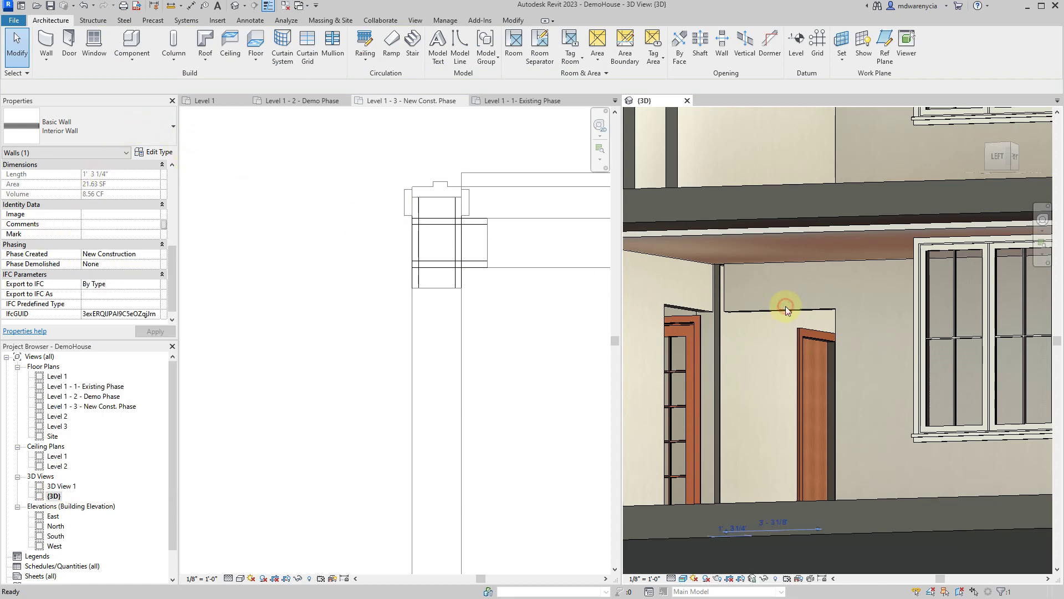
click(786, 306)
key(Escape)
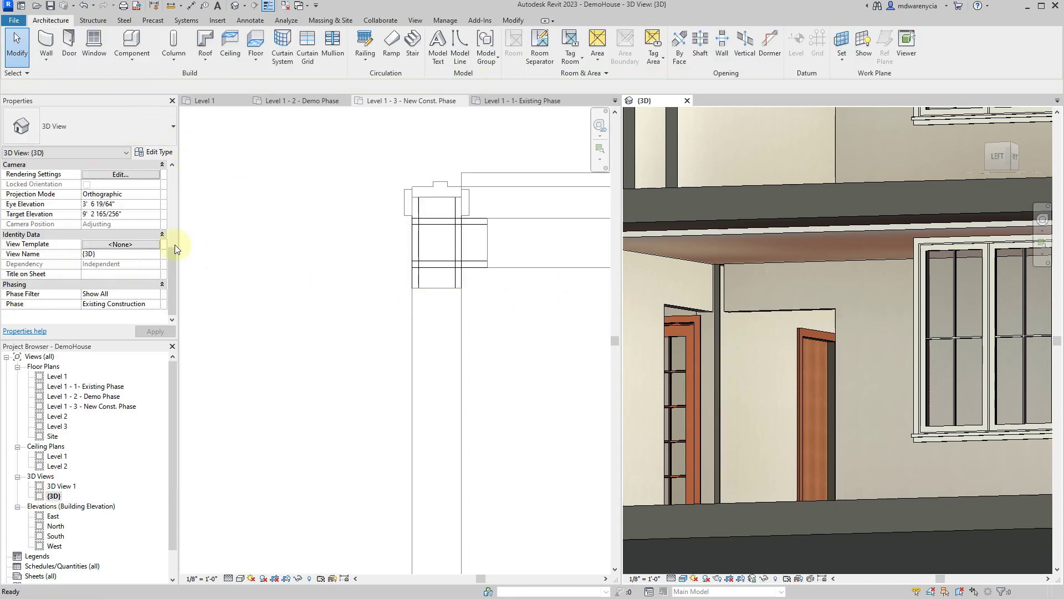
click(155, 305)
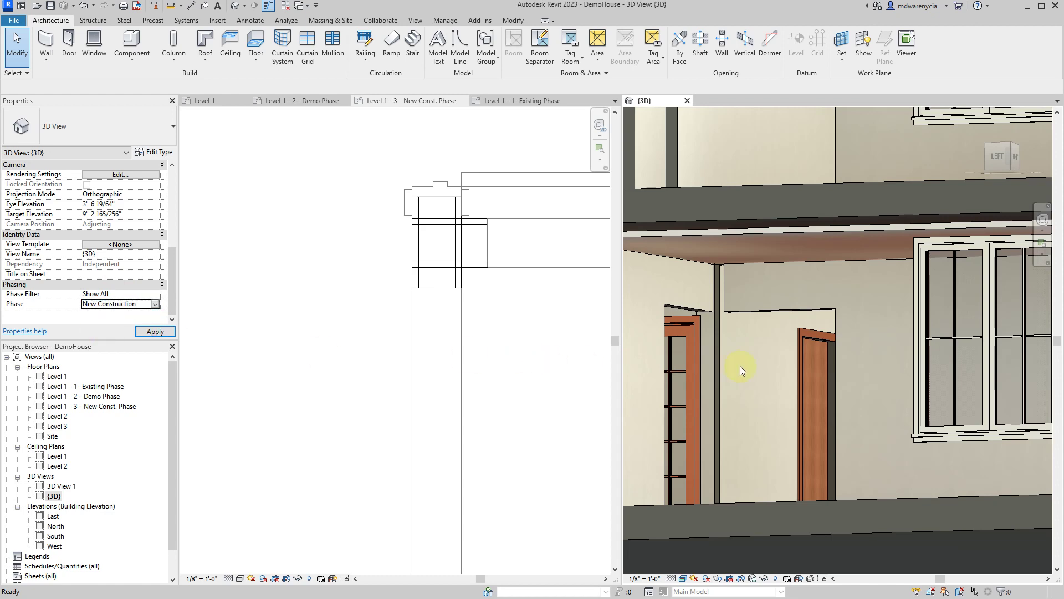
- Set the top constraint of both new infill walls, the vertical one and the short horizontal one, to Up to level: Level 2
scroll(706, 311, up, 2)
scroll(728, 331, down, 3)
scroll(740, 529, down, 2)
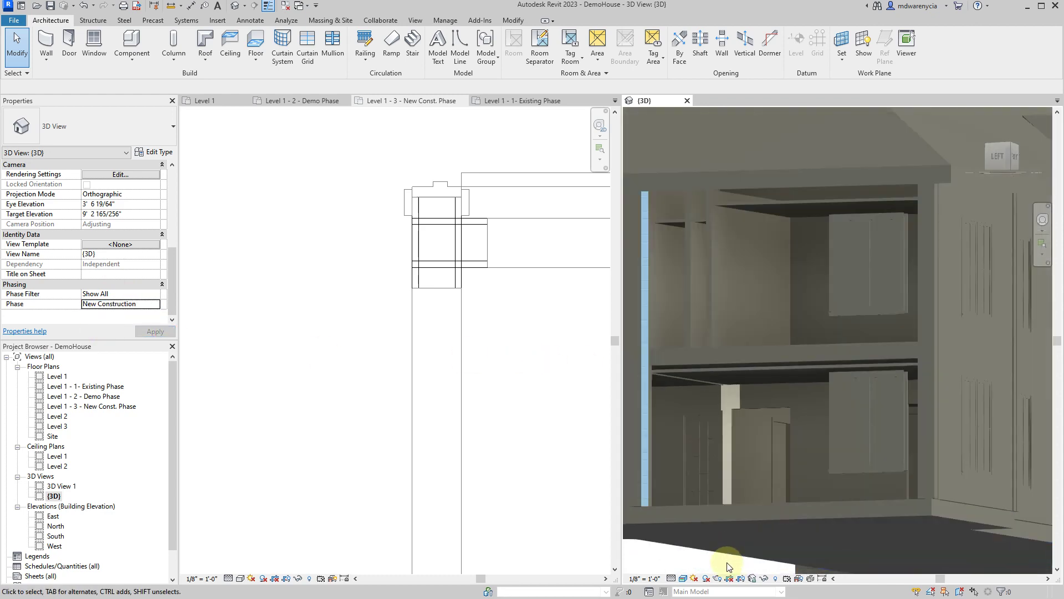
scroll(734, 413, up, 5)
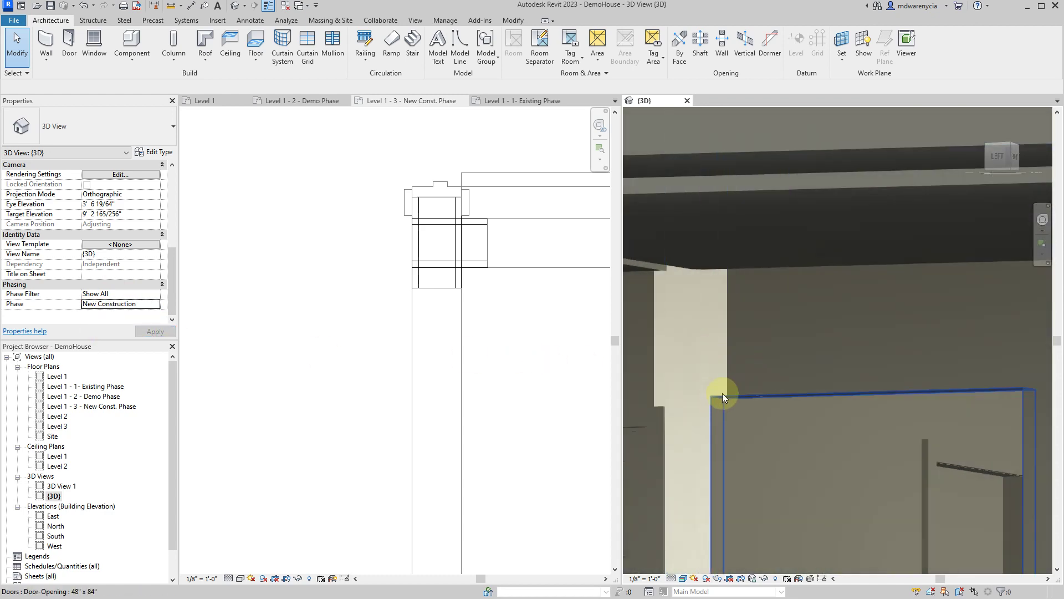
click(701, 427)
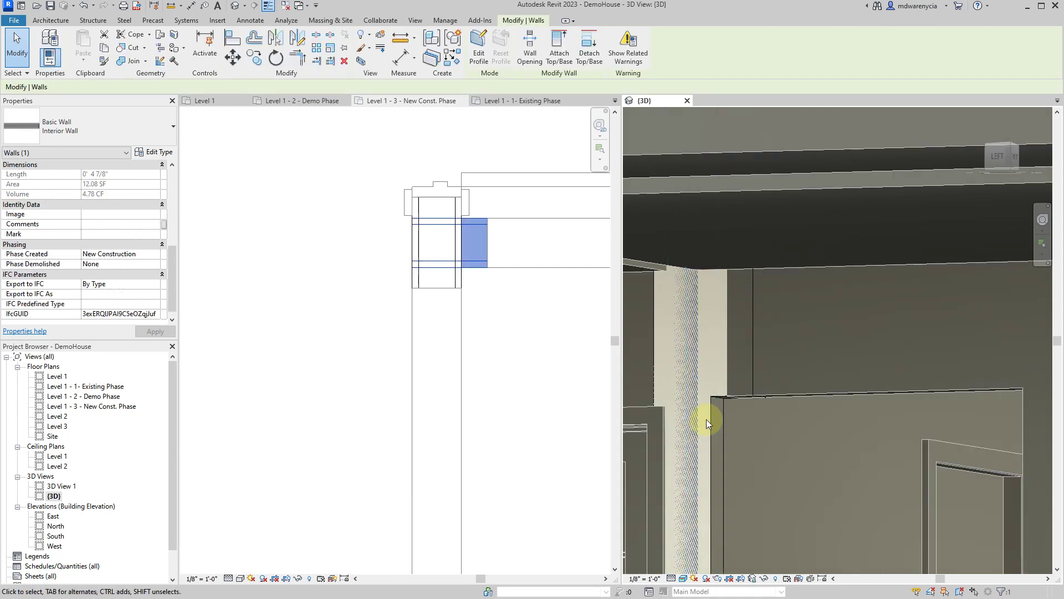
scroll(721, 396, down, 8)
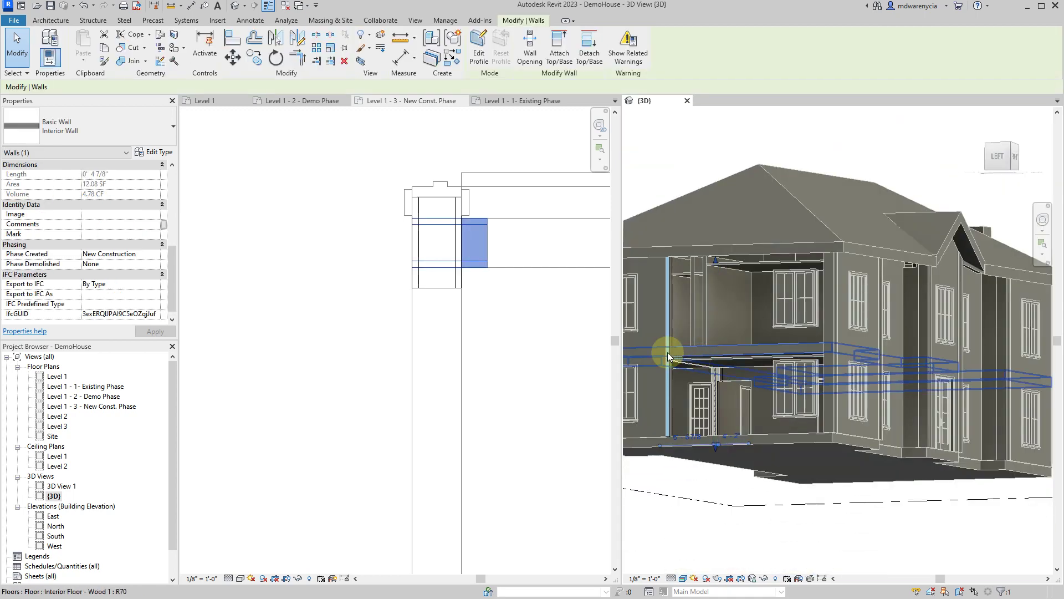
click(472, 242)
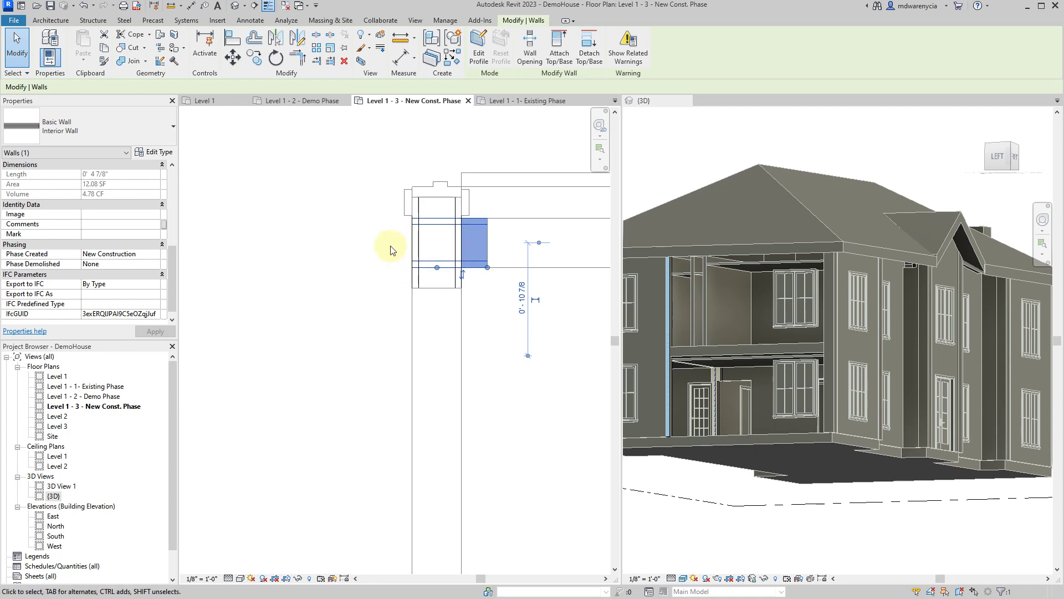
click(391, 249)
click(471, 241)
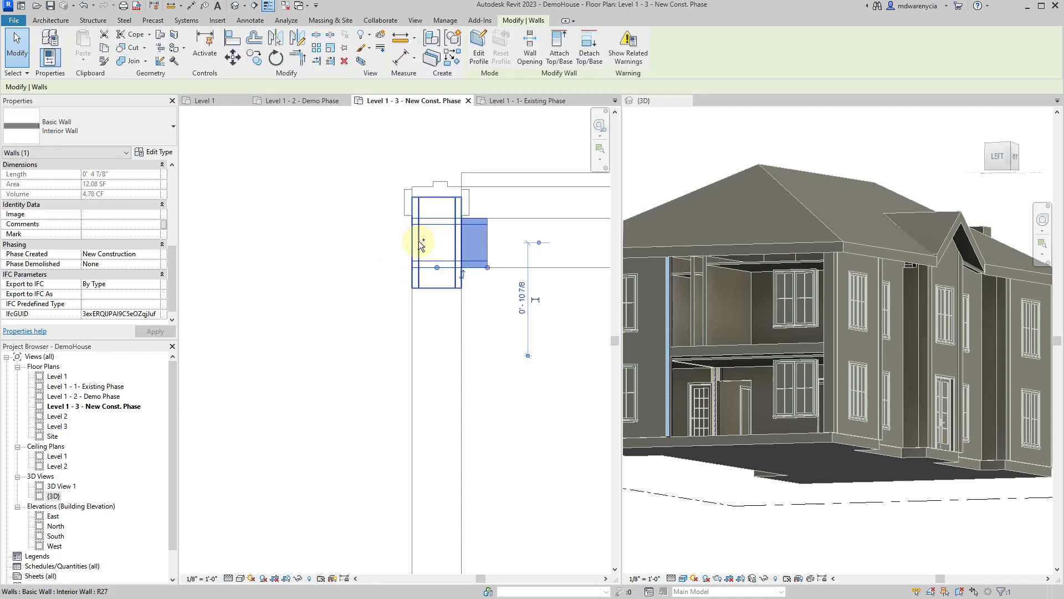
ctrl+click(419, 243)
scroll(131, 238, up, 5)
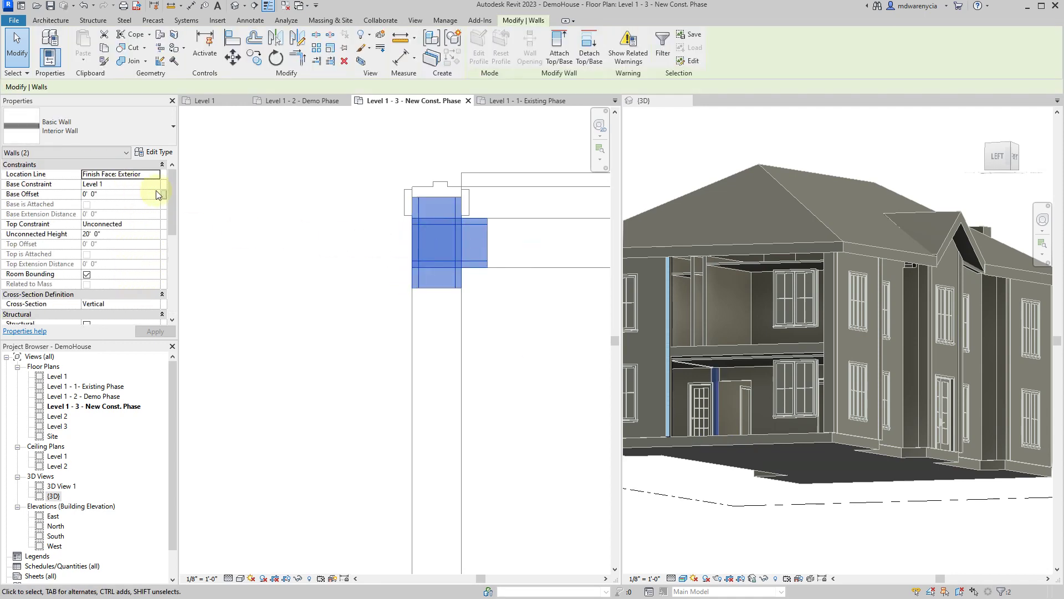
click(155, 224)
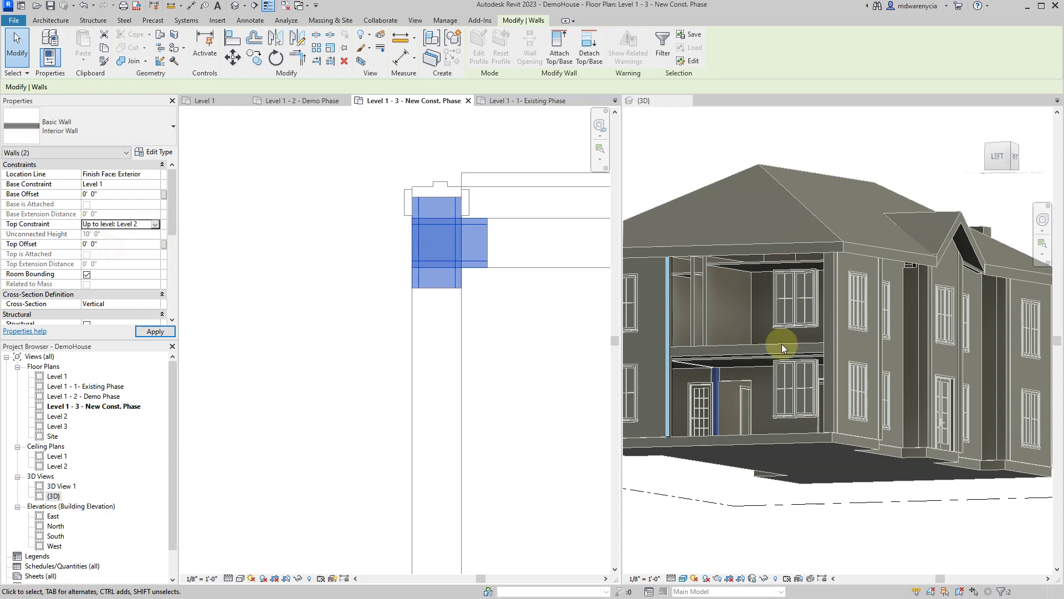
scroll(381, 290, up, 1)
click(382, 289)
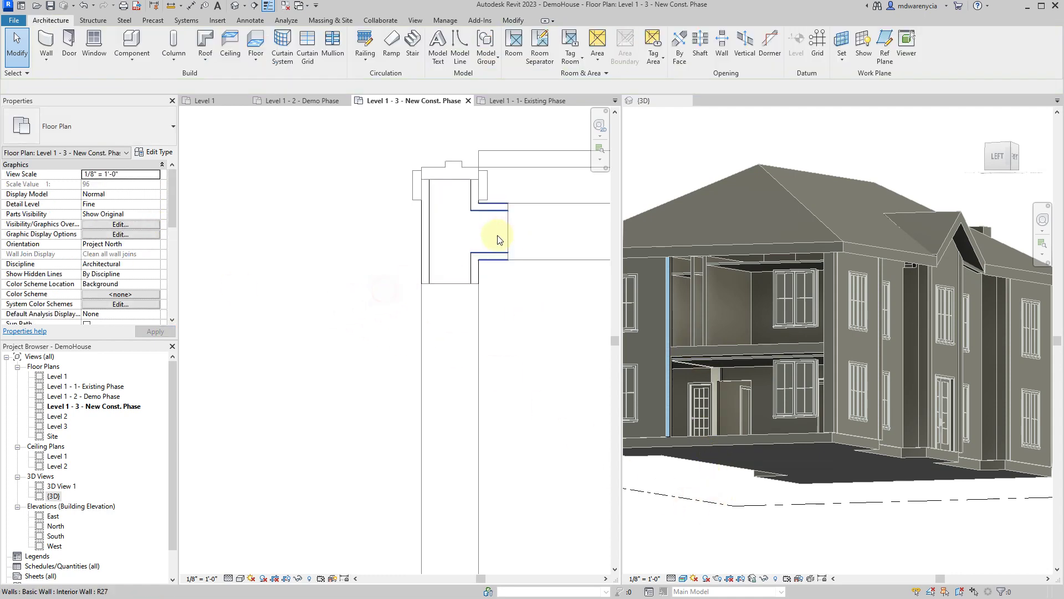
- Examine the door opening, the vertical infill and the existing wall above it, including where the wall ends meet
click(479, 288)
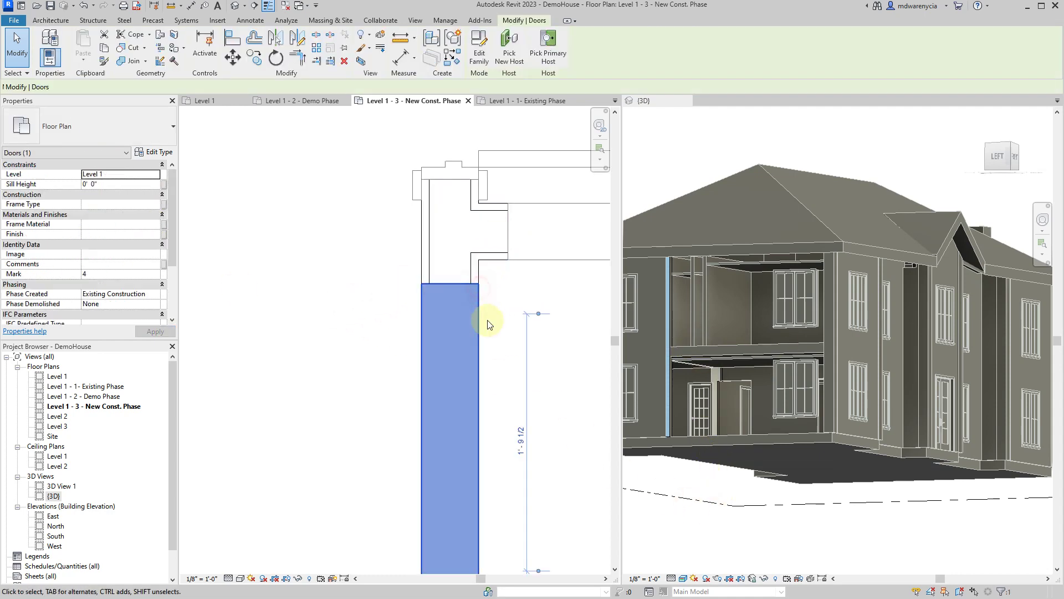
click(520, 324)
scroll(541, 310, down, 3)
scroll(530, 287, up, 3)
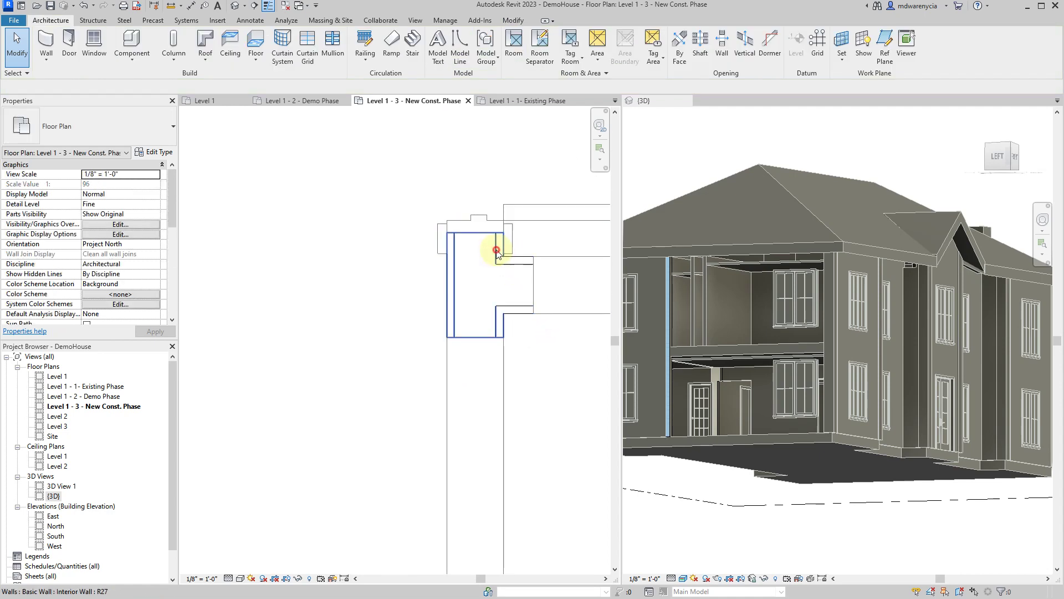
click(496, 250)
scroll(500, 293, down, 7)
scroll(516, 239, up, 3)
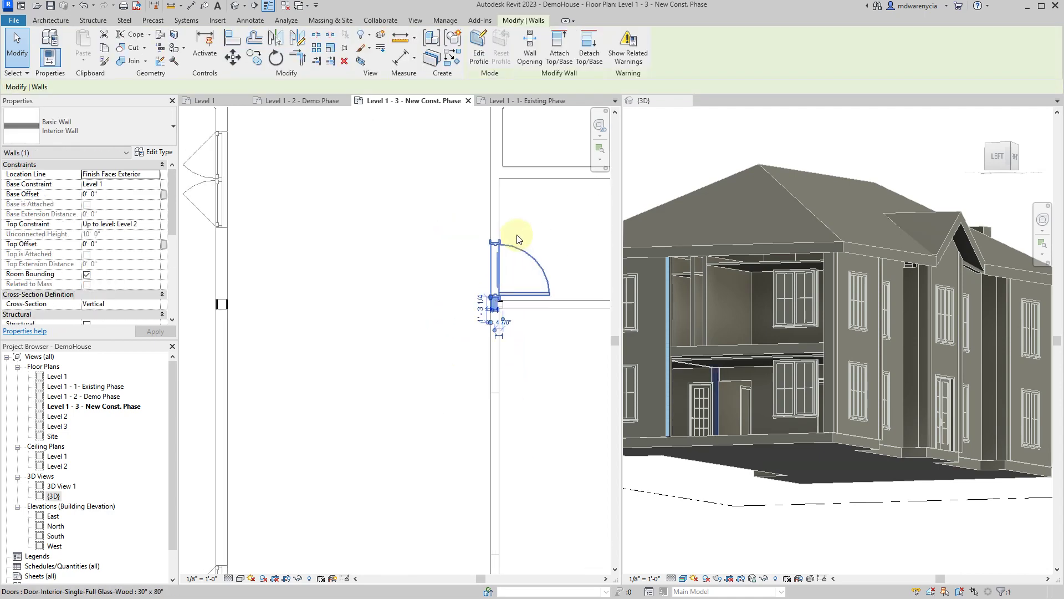
click(484, 210)
scroll(469, 321, up, 2)
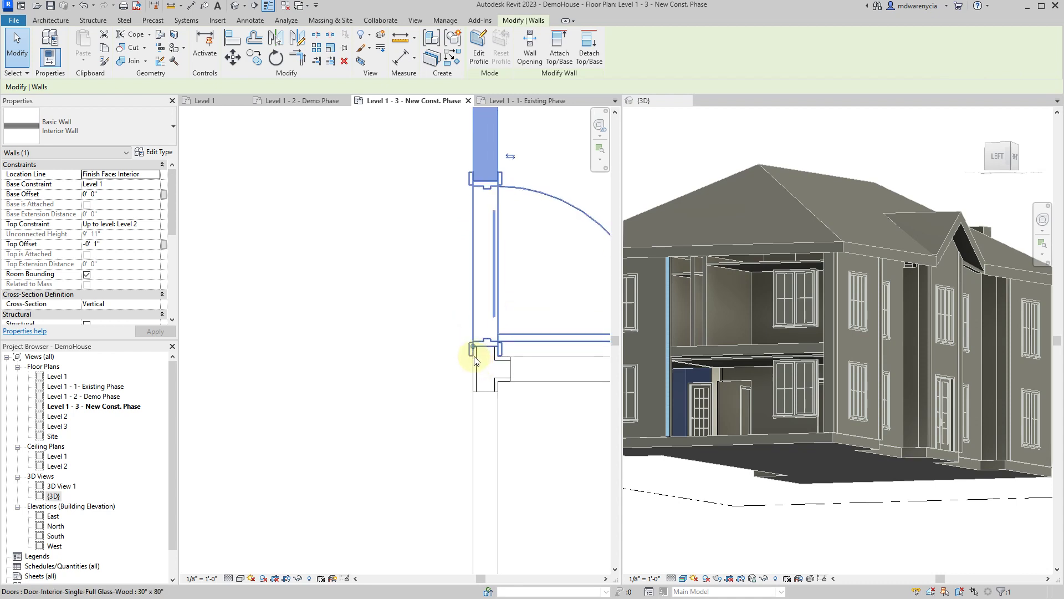
scroll(492, 182, up, 1)
scroll(473, 402, up, 2)
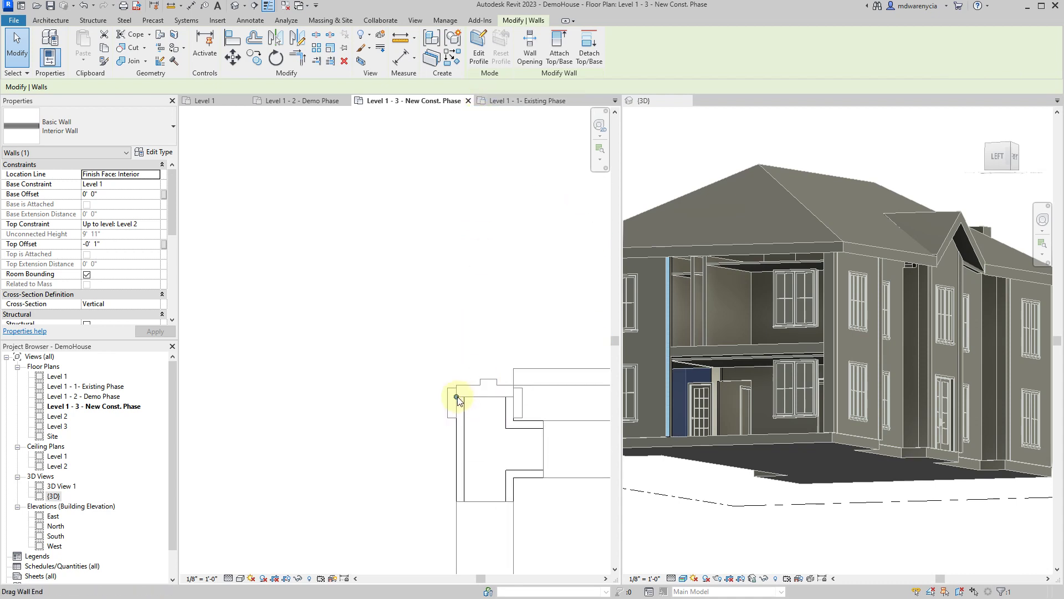
- Shorten the vertical infill by pulling its lower end up to the top of the door opening, to about 0' 8 3/4"
click(457, 440)
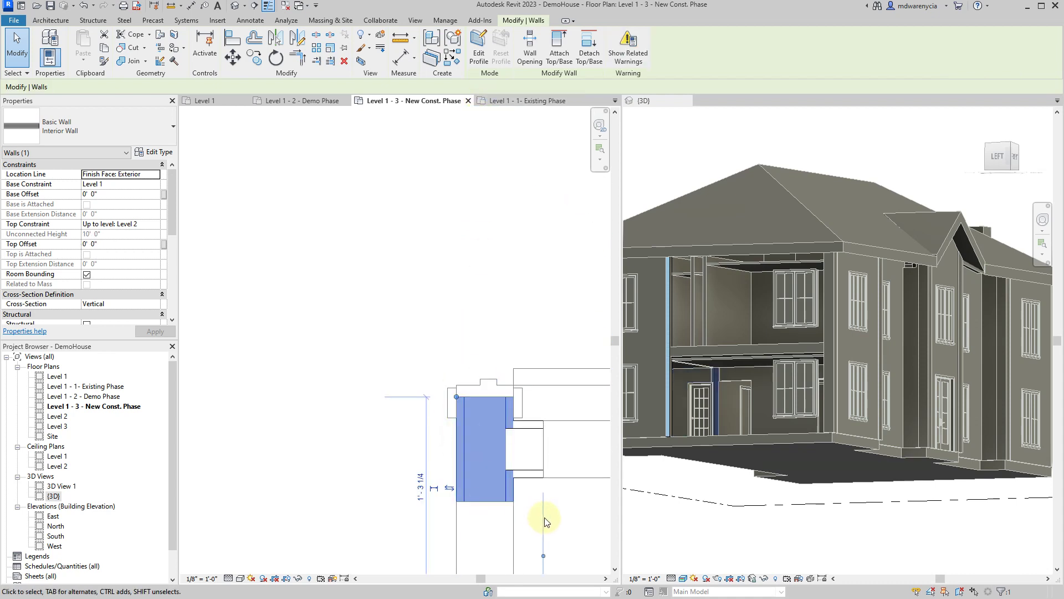
middle_drag(546, 507, 435, 377)
scroll(432, 388, down, 2)
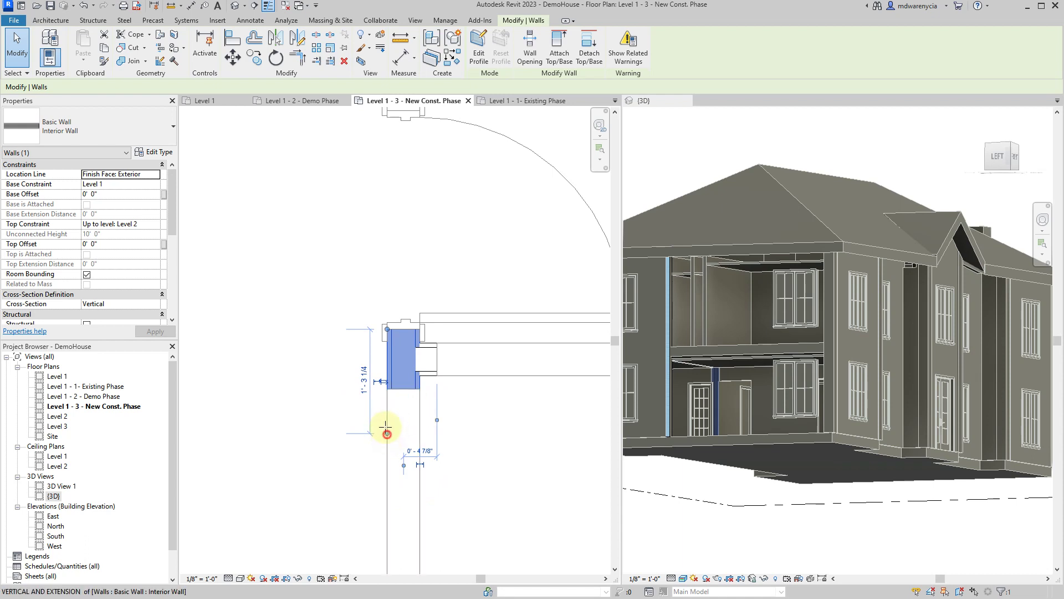
drag(385, 426, 388, 389)
- Extend the upper end of the existing wall below the infill upward so that it meets the vertical infill
middle_drag(451, 468, 448, 276)
scroll(448, 276, down, 2)
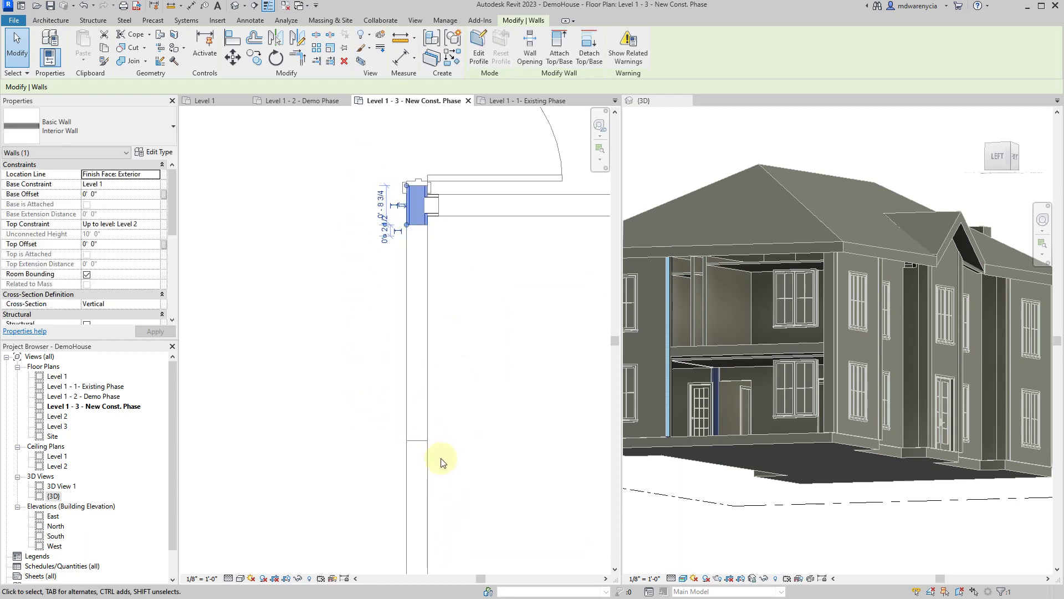
scroll(444, 466, down, 1)
click(428, 480)
scroll(438, 311, up, 3)
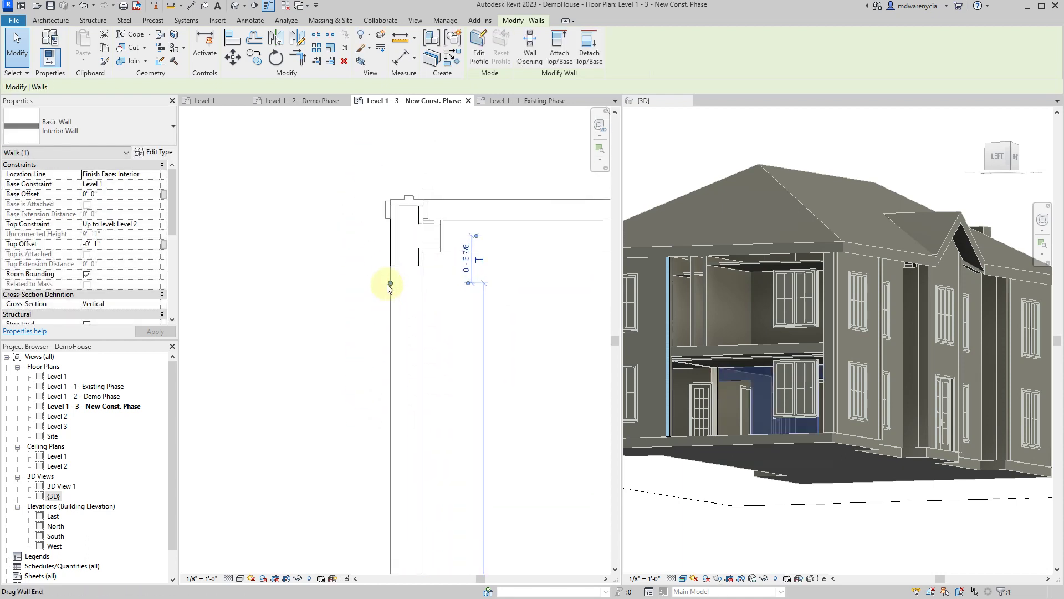
drag(391, 280, 392, 258)
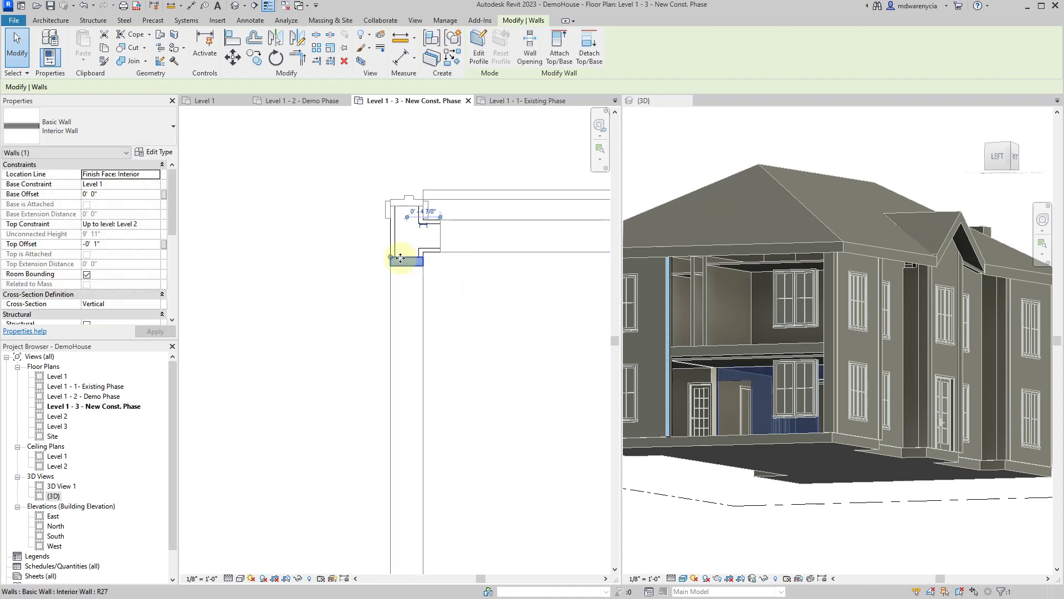
scroll(401, 258, up, 2)
drag(470, 248, 459, 247)
click(498, 250)
click(477, 311)
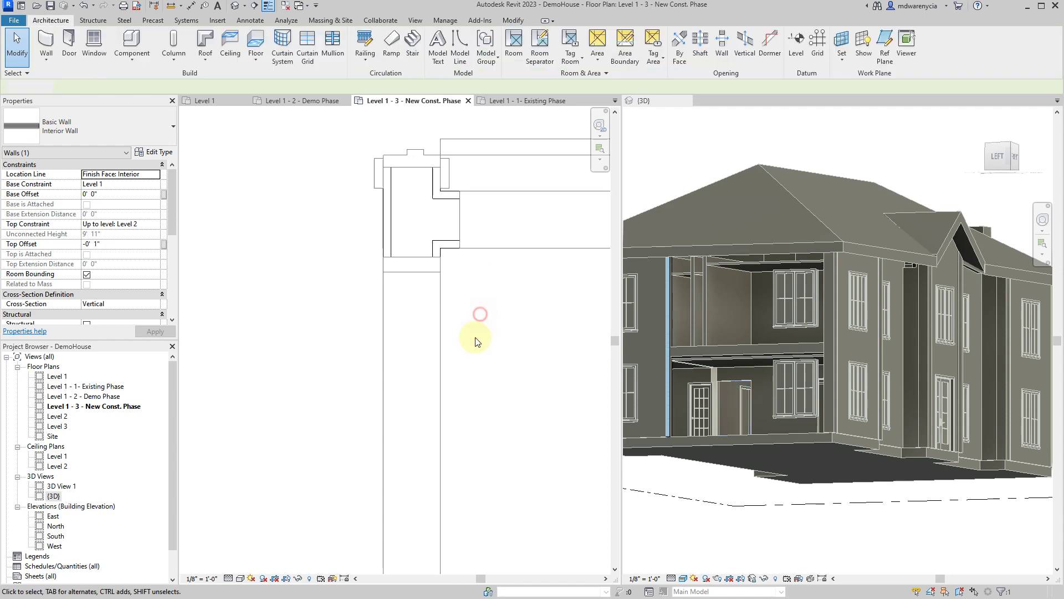
- Check the new infill walls in the 3D view from several angles, including their height below the Level 2 floor
scroll(694, 395, up, 5)
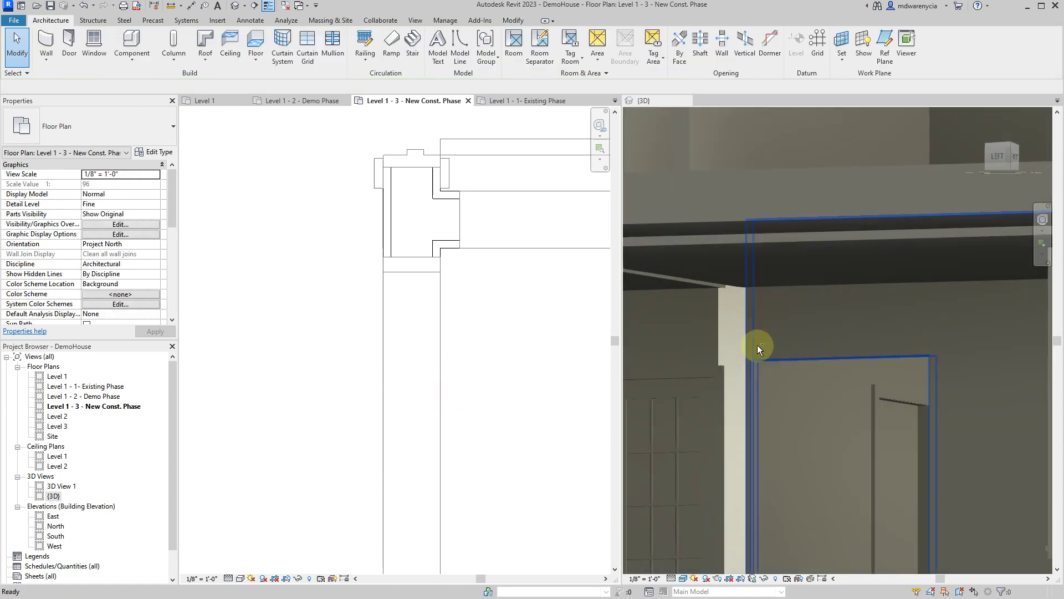
shift+middle_drag(694, 347, 830, 241)
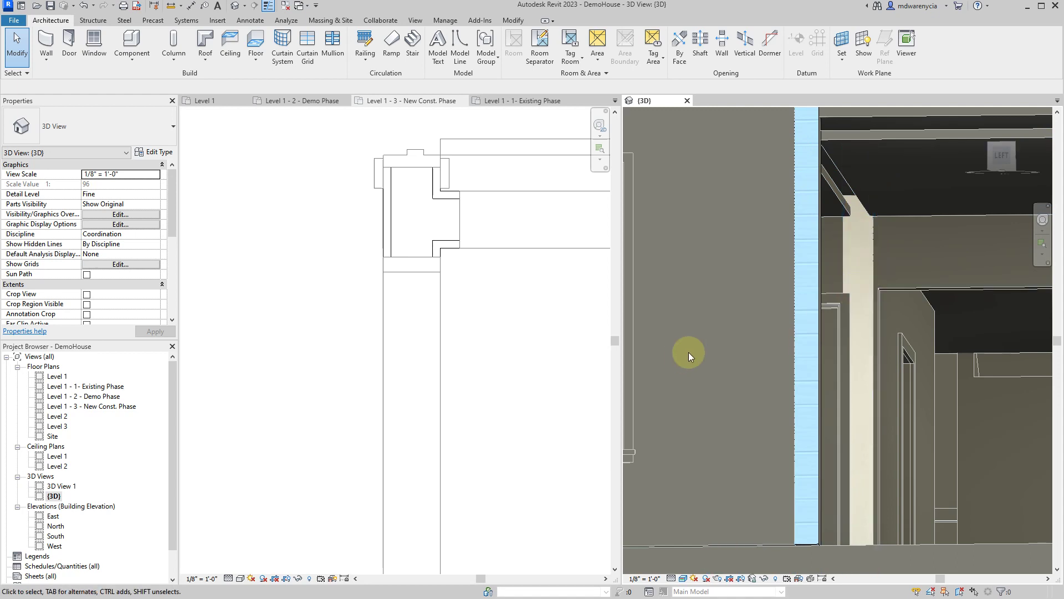
scroll(912, 304, down, 4)
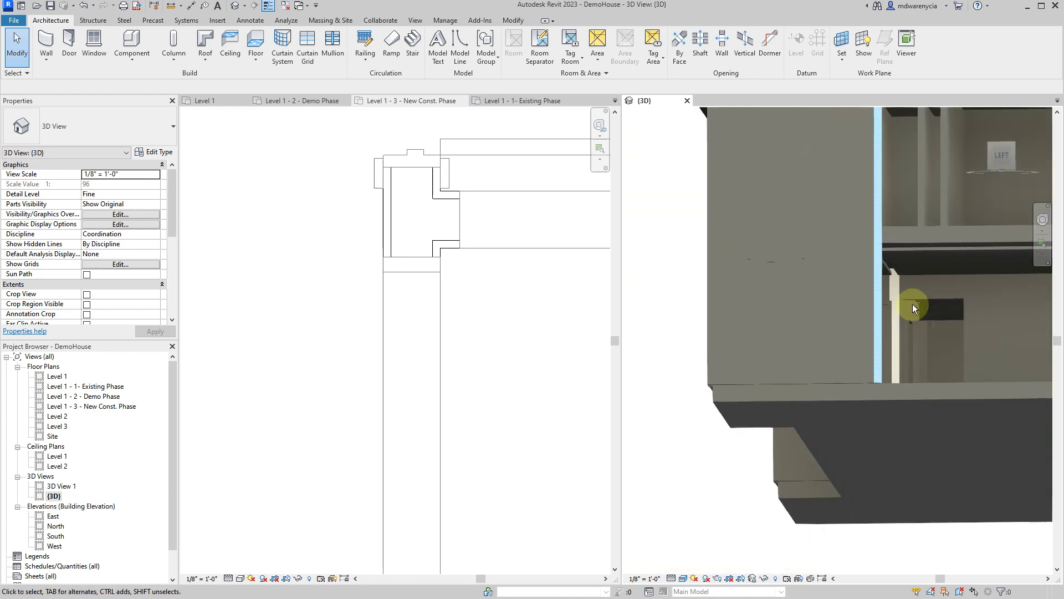
shift+middle_drag(912, 304, 706, 305)
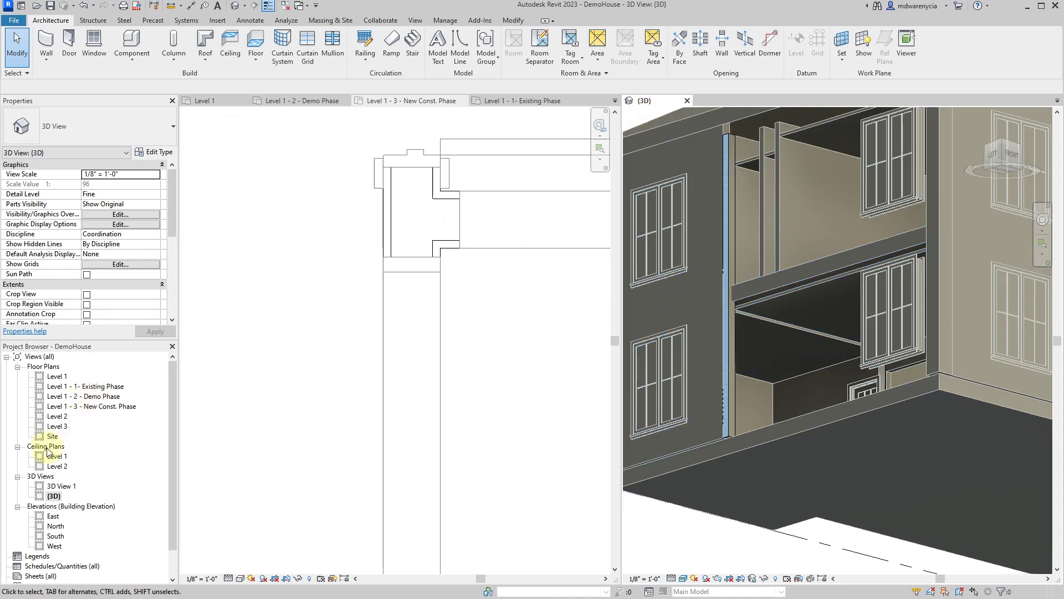
double_click(58, 467)
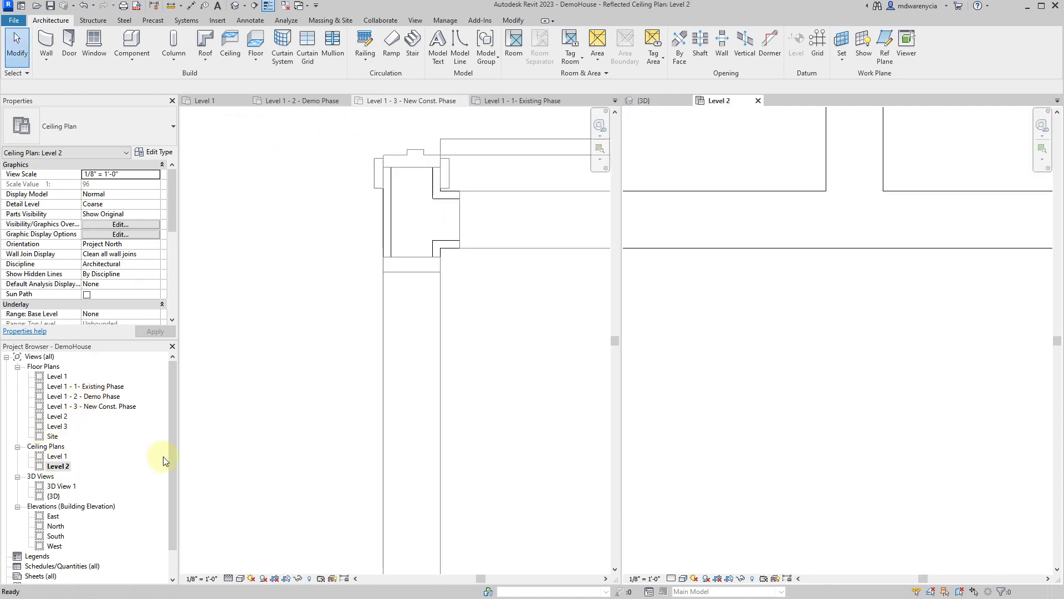
scroll(802, 324, down, 8)
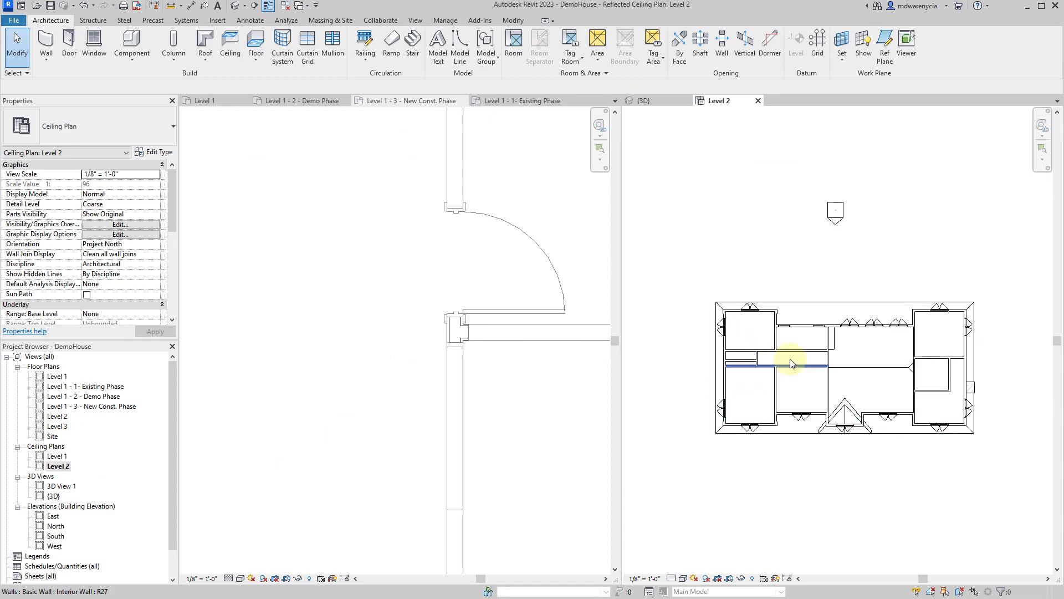
scroll(749, 356, up, 8)
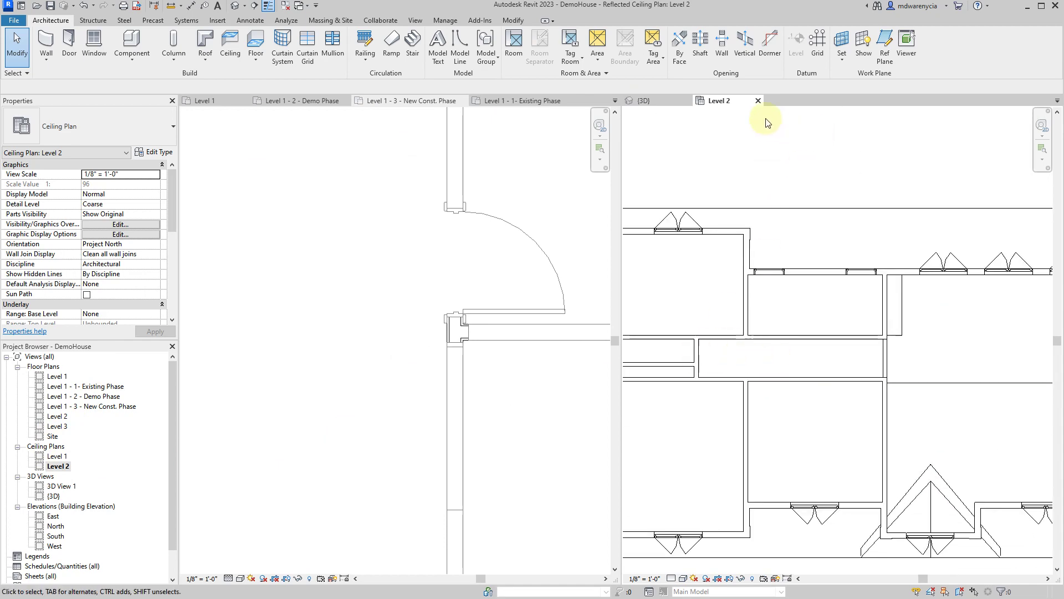
click(758, 101)
- Open the Level 1 ceiling plan and look over its rooms and interior walls
double_click(53, 457)
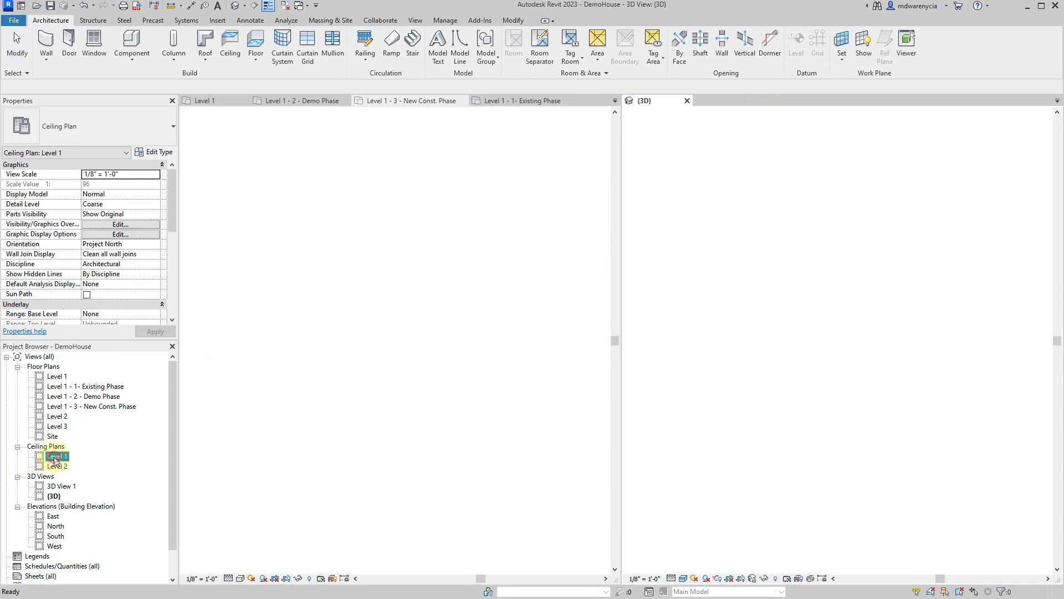
scroll(787, 410, down, 5)
scroll(761, 399, up, 4)
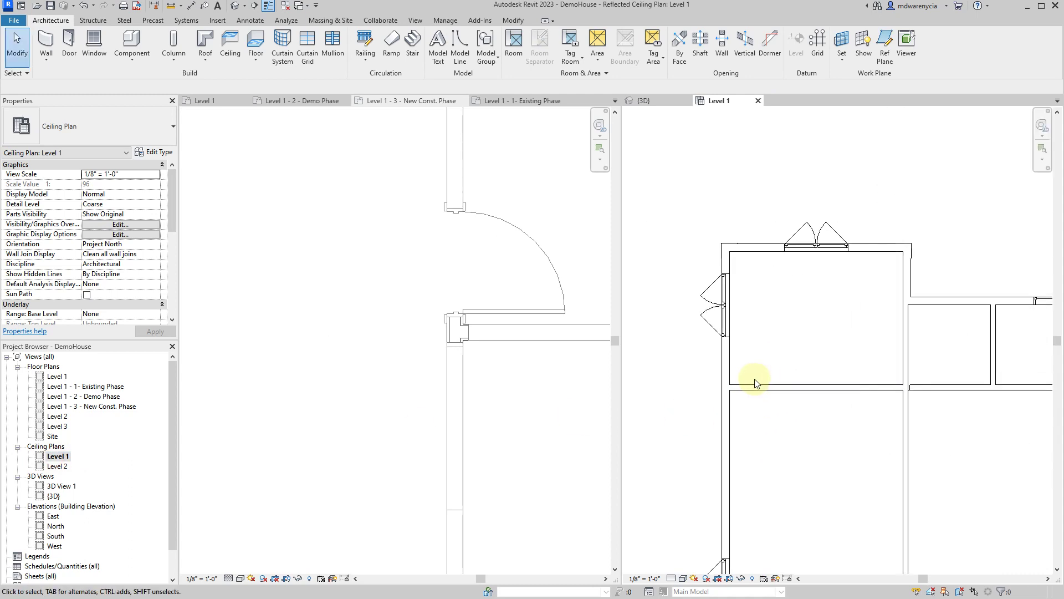
scroll(881, 420, down, 4)
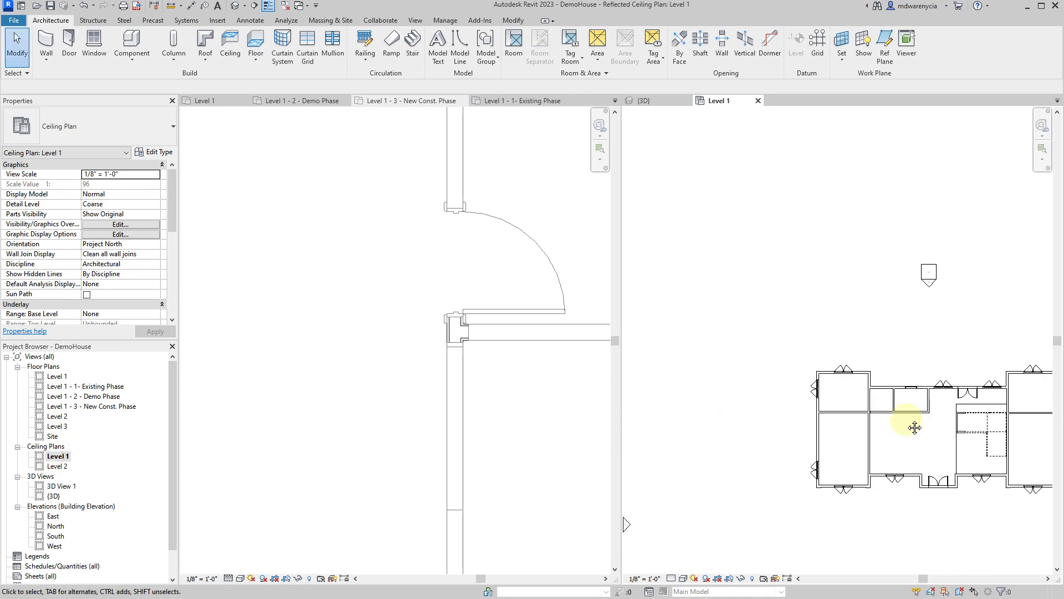
scroll(884, 368, up, 6)
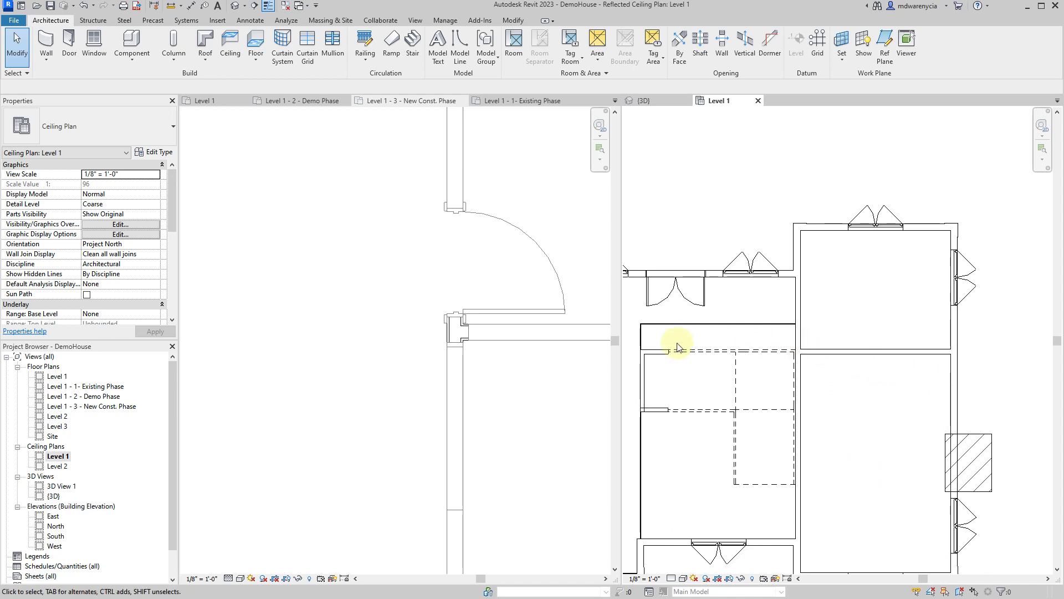
middle_drag(677, 344, 982, 351)
middle_drag(790, 376, 948, 375)
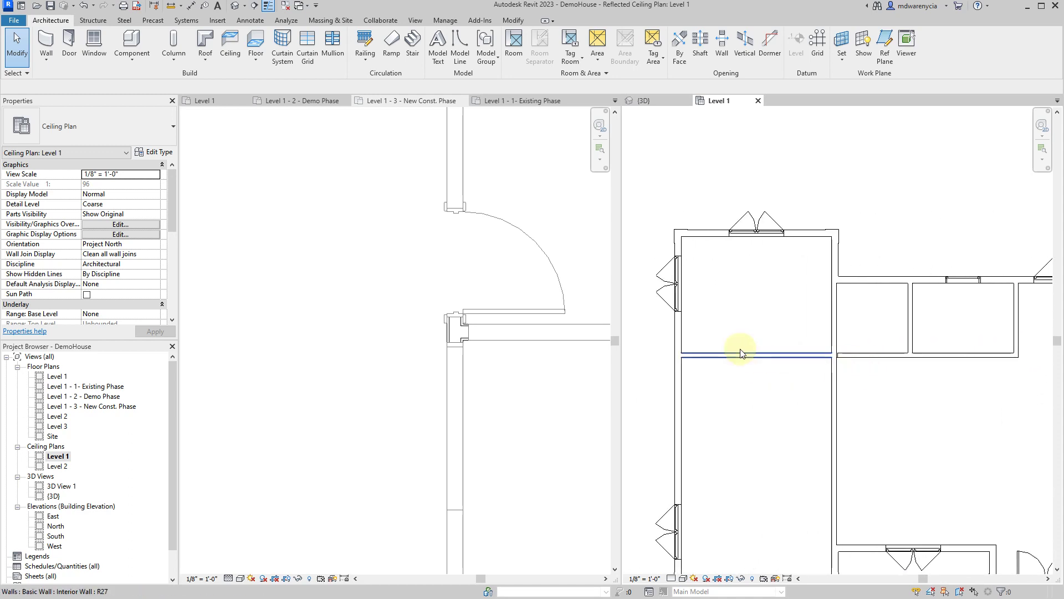
- Set the phase of the Level 1 ceiling plan to New Construction
scroll(120, 289, down, 5)
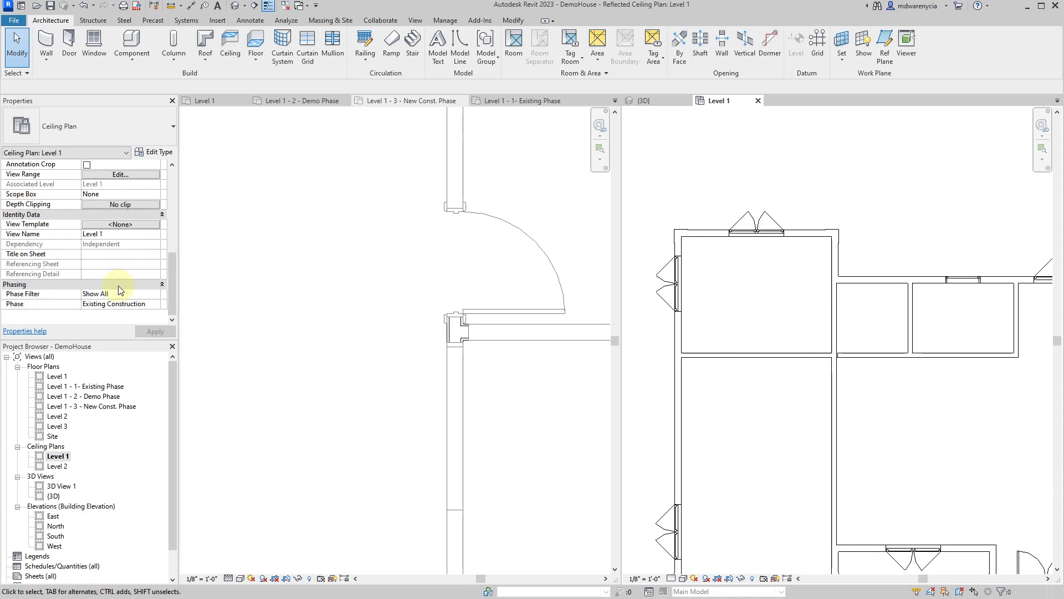
click(154, 306)
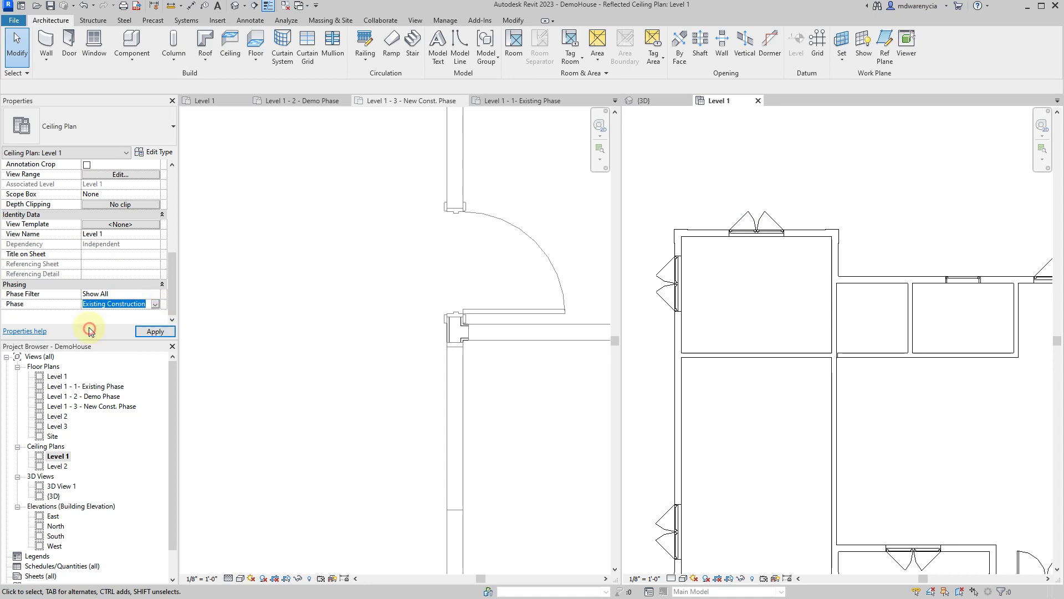
click(90, 331)
scroll(646, 353, up, 3)
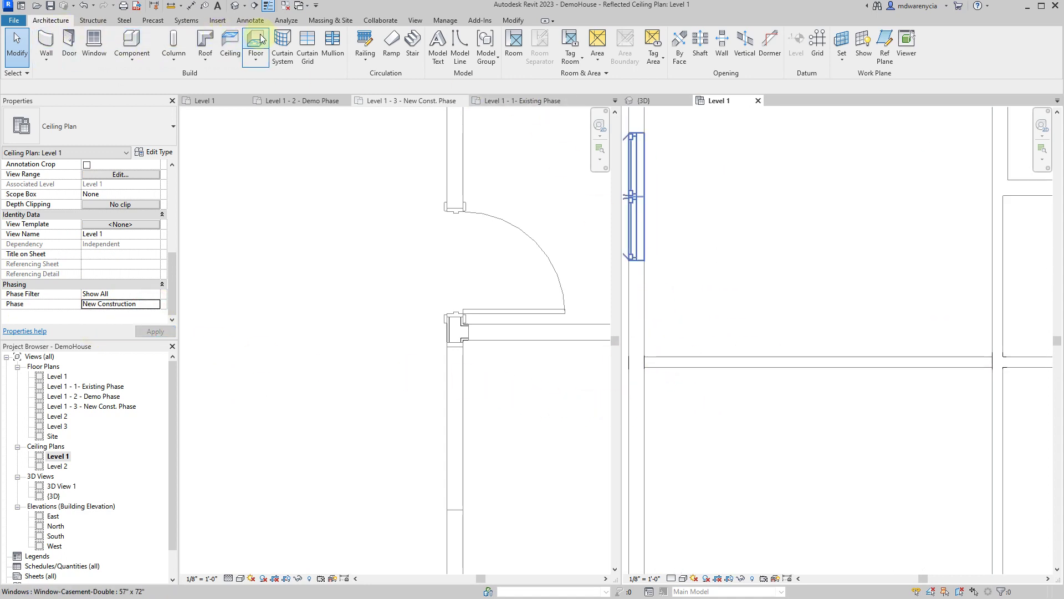
- Create an Interior Ceiling on the Level 1 ceiling plan from a rectangular boundary about 13' long filling the strip left by the demolished wall
click(230, 40)
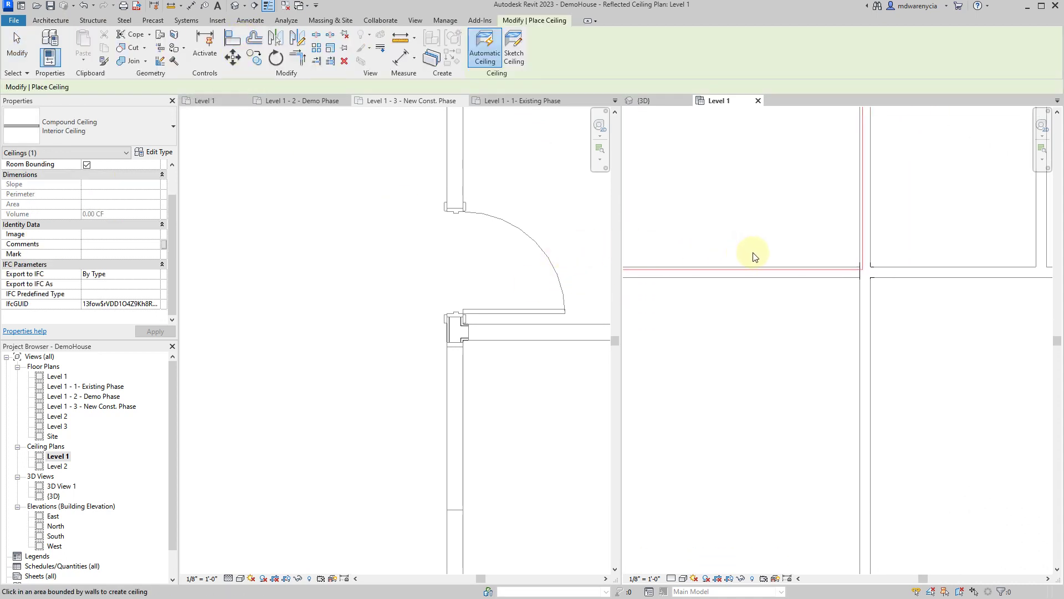
click(506, 50)
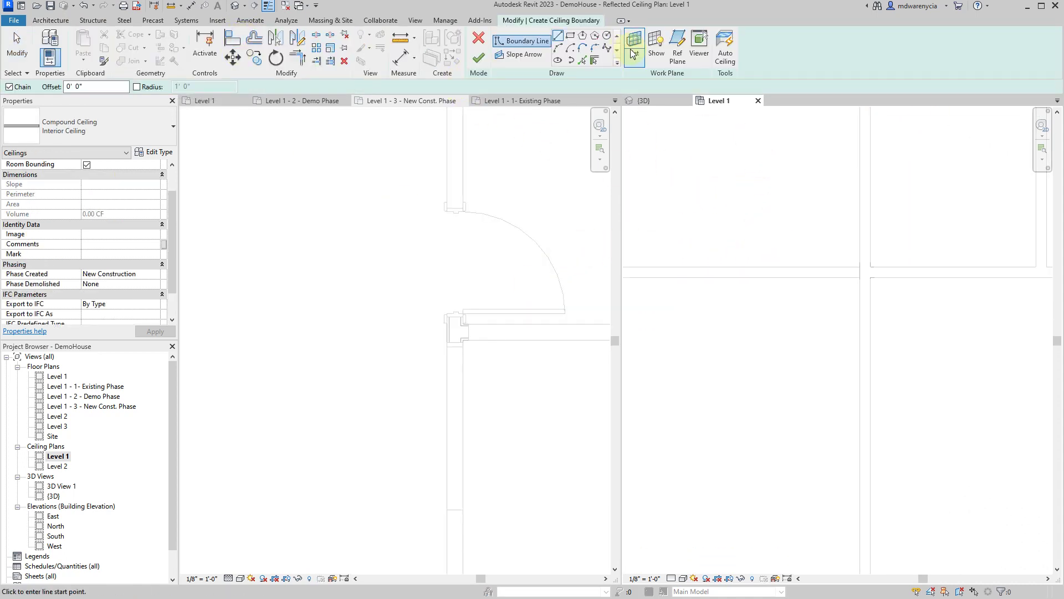
scroll(883, 244, up, 3)
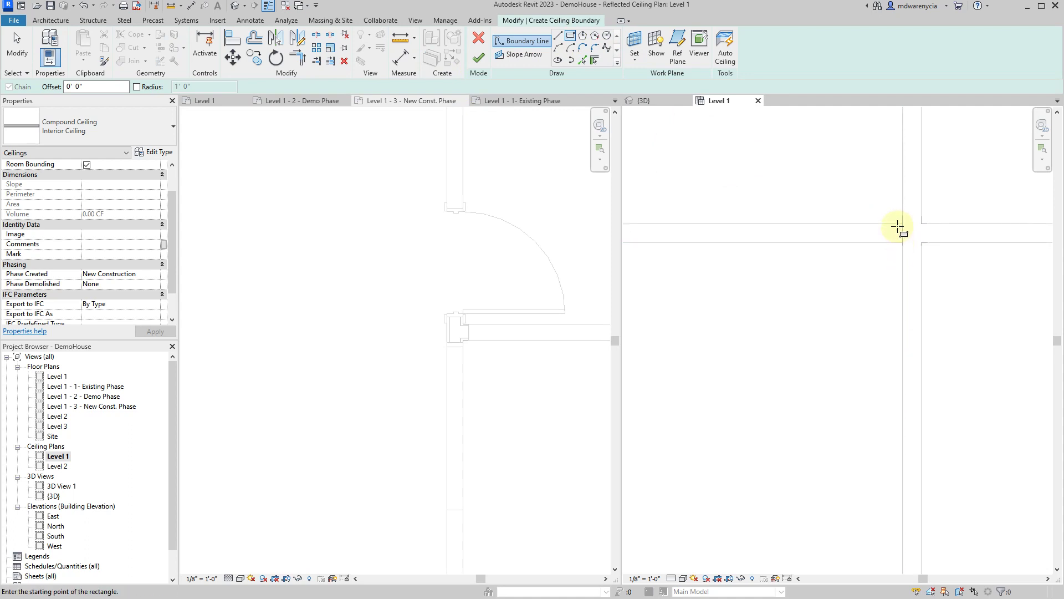
click(904, 220)
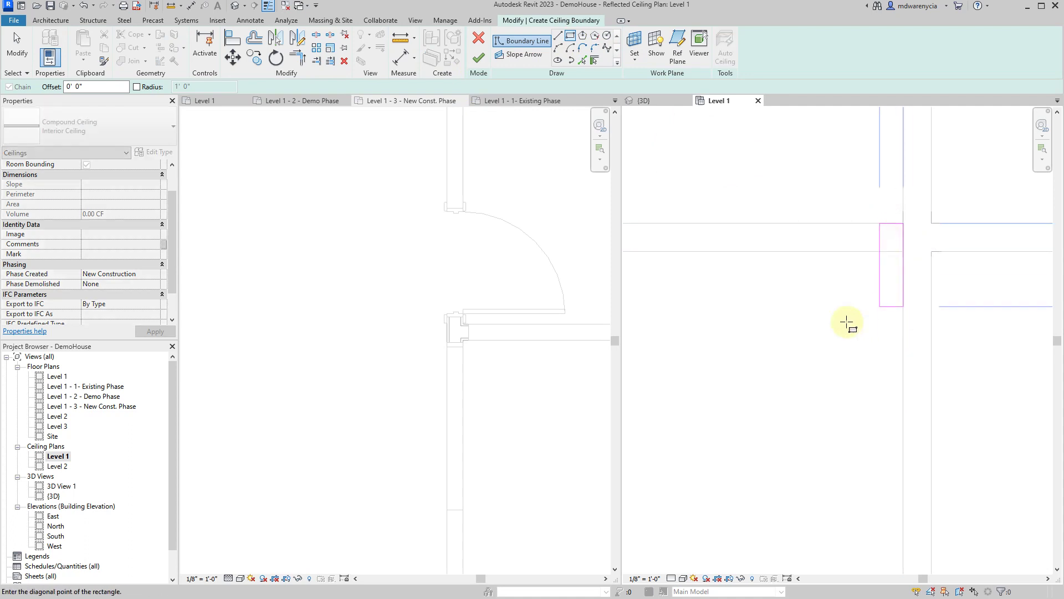
scroll(831, 318, down, 3)
middle_drag(687, 312, 1016, 303)
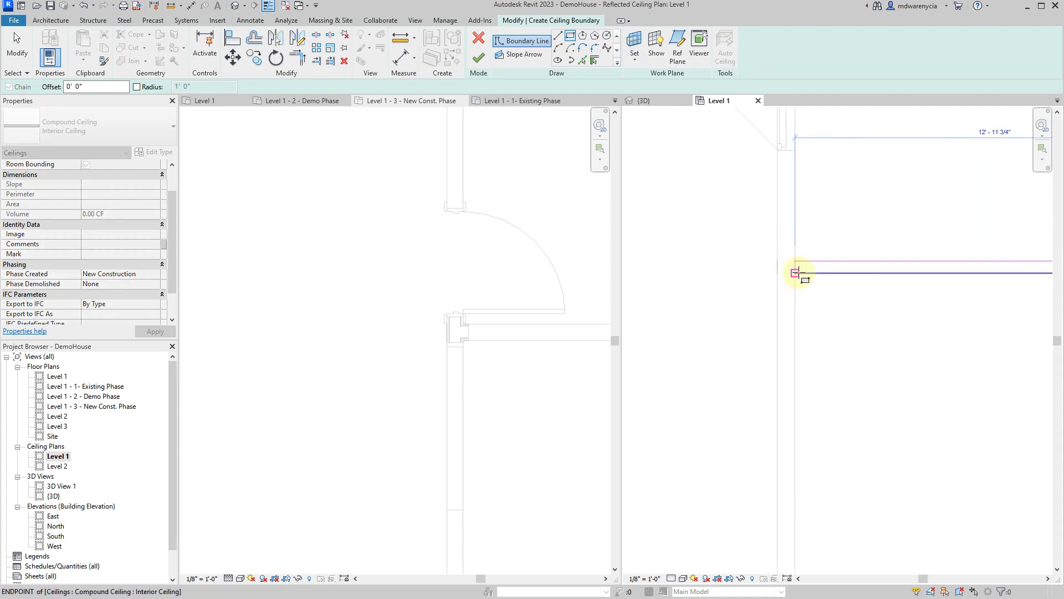
click(795, 273)
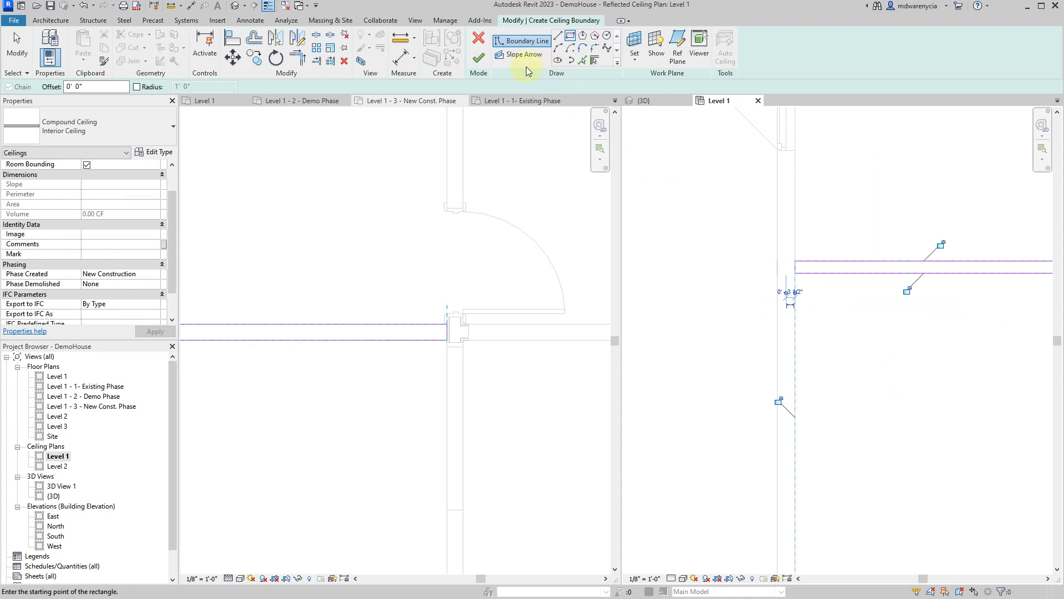
middle_drag(808, 212, 688, 231)
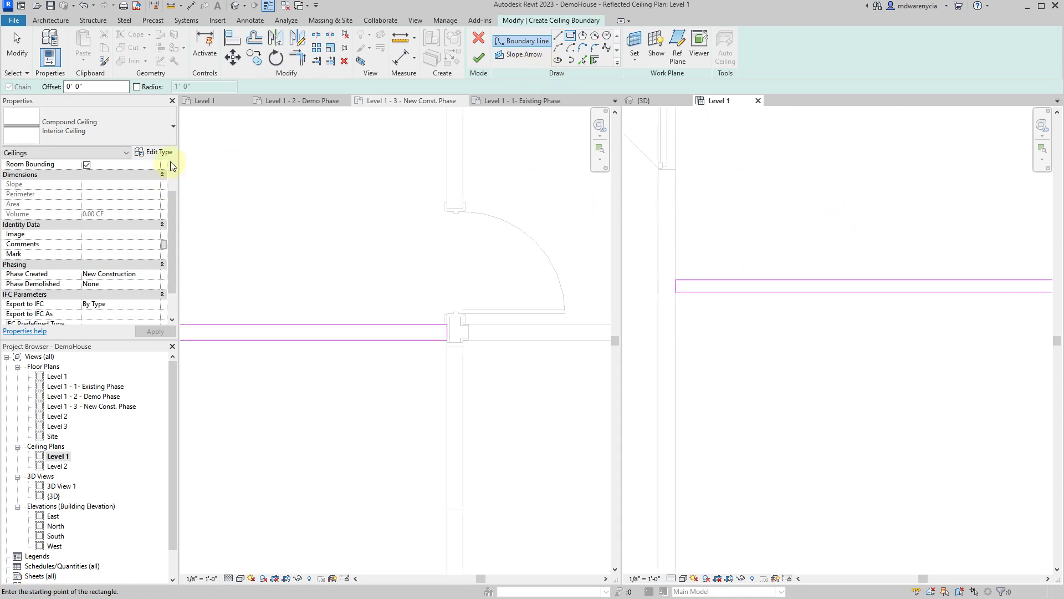
click(480, 60)
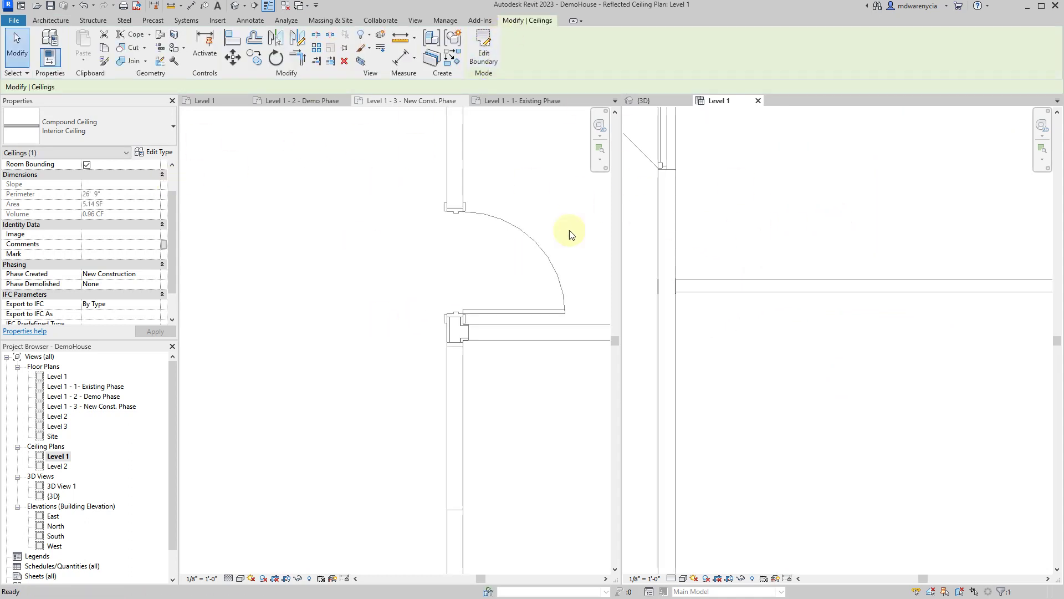
- Set the new ceiling strip's height offset from Level 1 to 8' 6" and check its fit from below in the 3D view
click(654, 102)
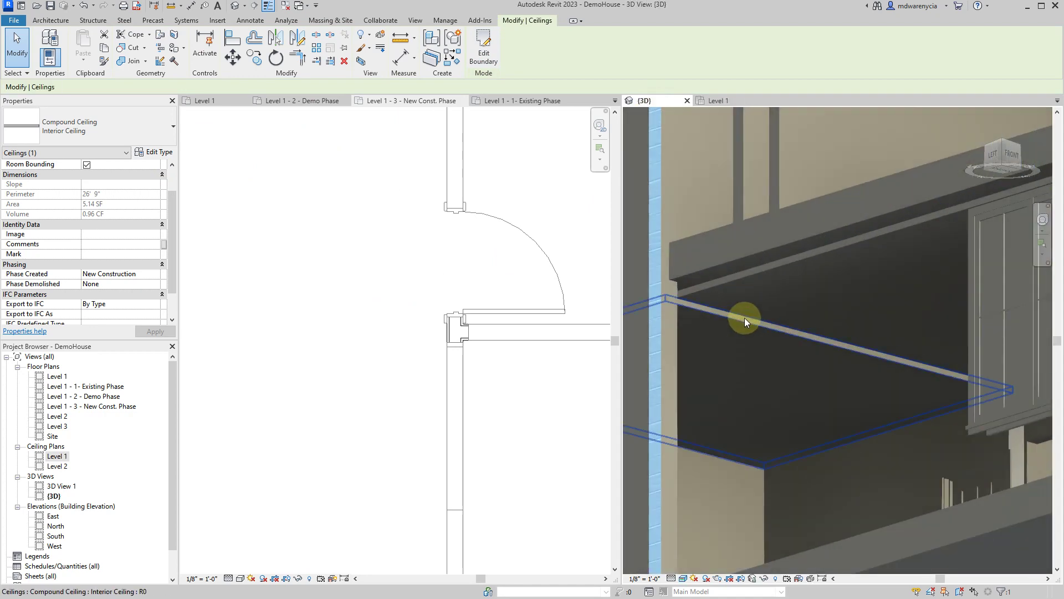
shift+middle_drag(743, 320, 774, 421)
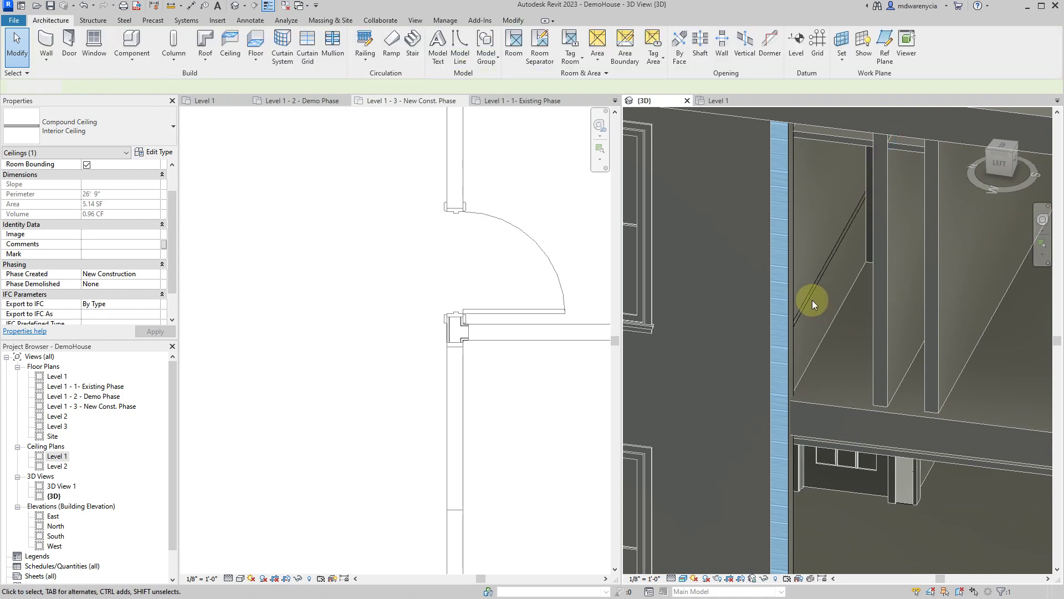
shift+middle_drag(813, 390, 774, 369)
scroll(815, 219, down, 5)
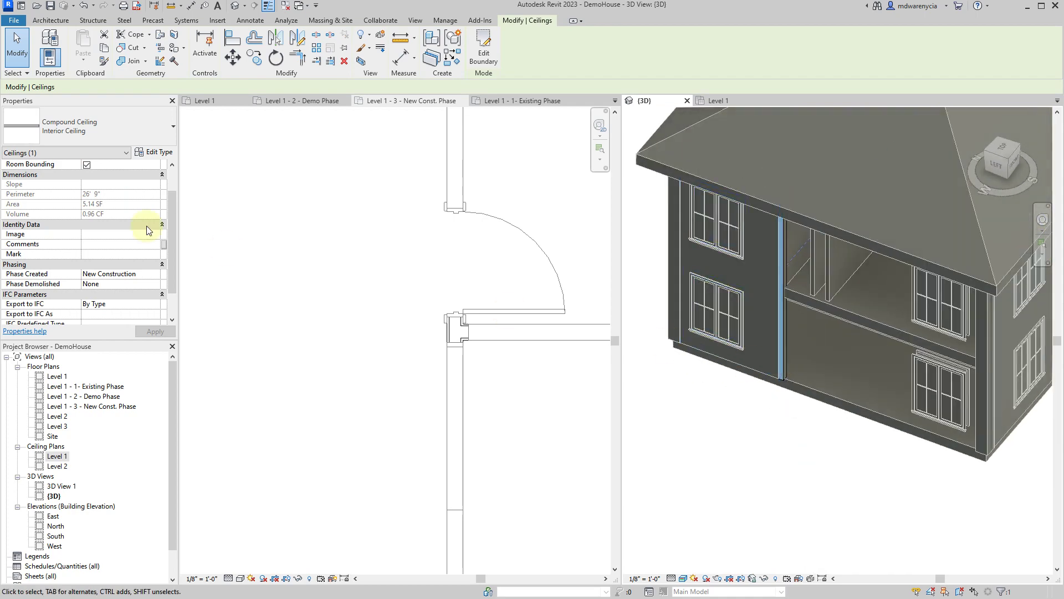
scroll(796, 254, up, 3)
shift+middle_drag(796, 254, 805, 235)
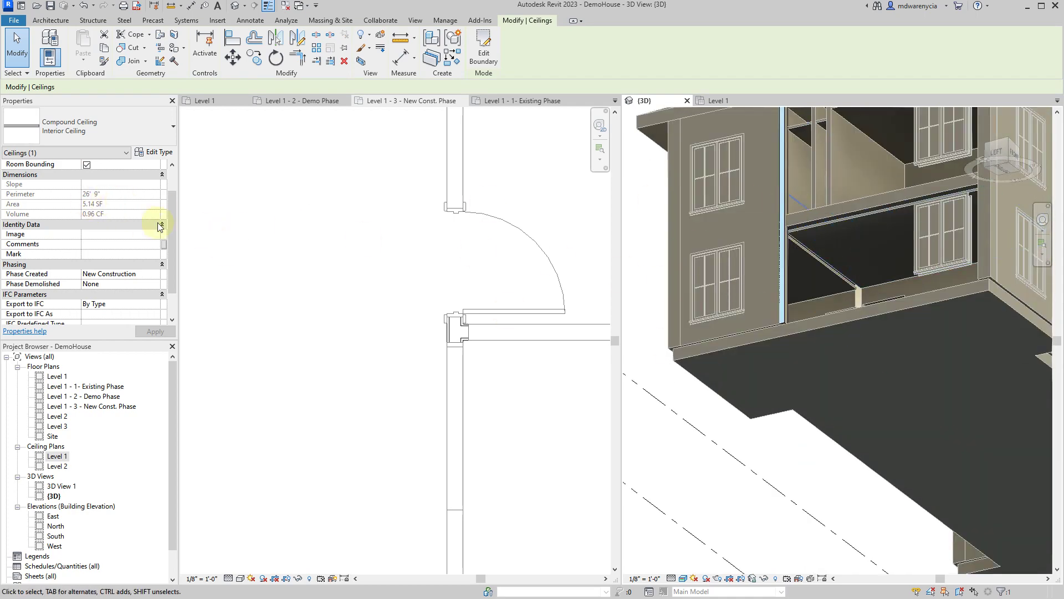
scroll(137, 200, up, 2)
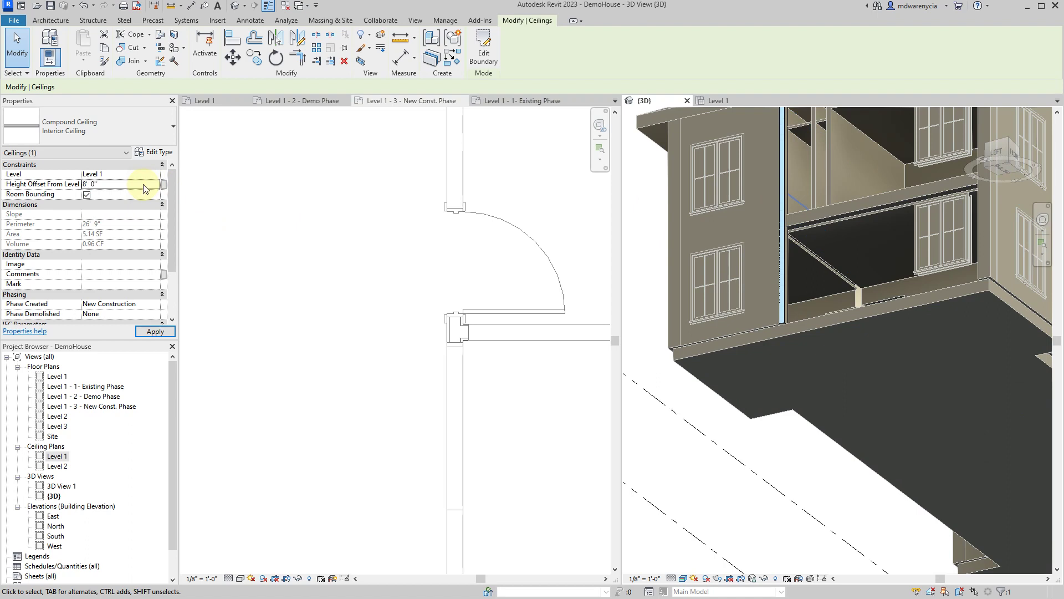
scroll(819, 243, up, 3)
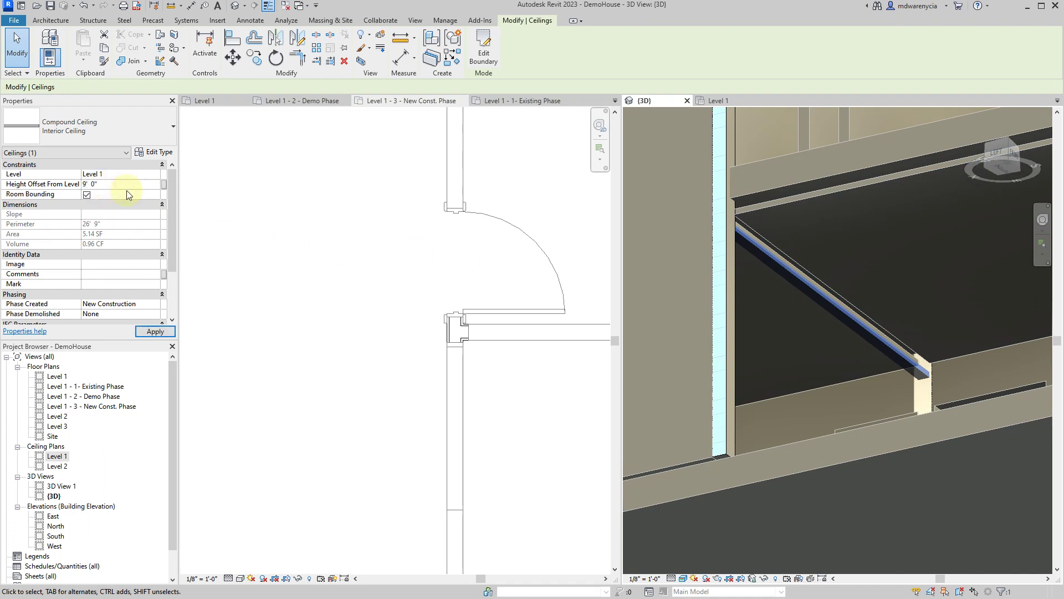
shift+middle_drag(795, 409, 870, 395)
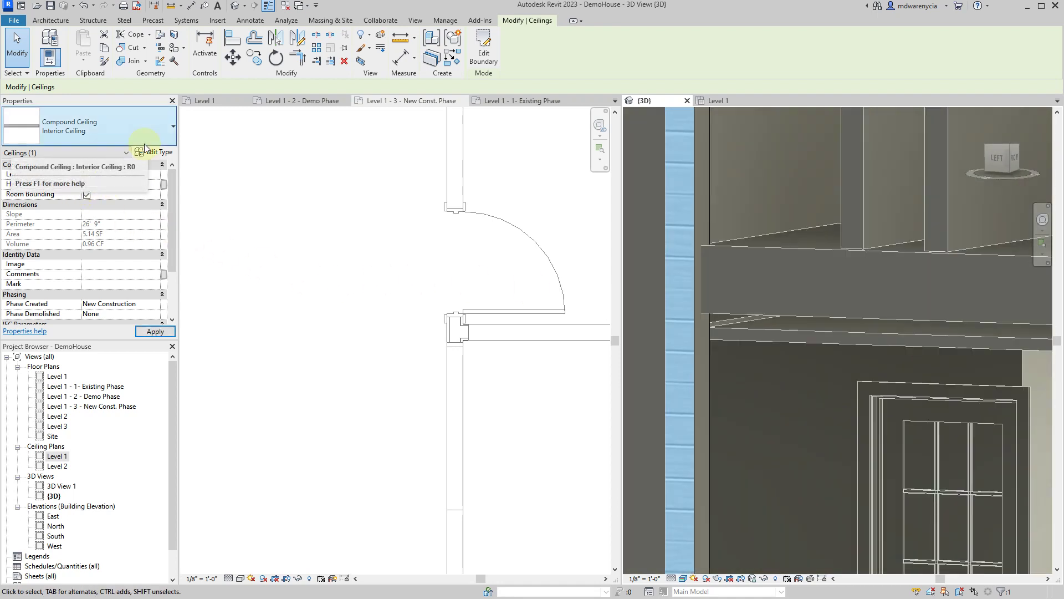
shift+middle_drag(969, 444, 813, 388)
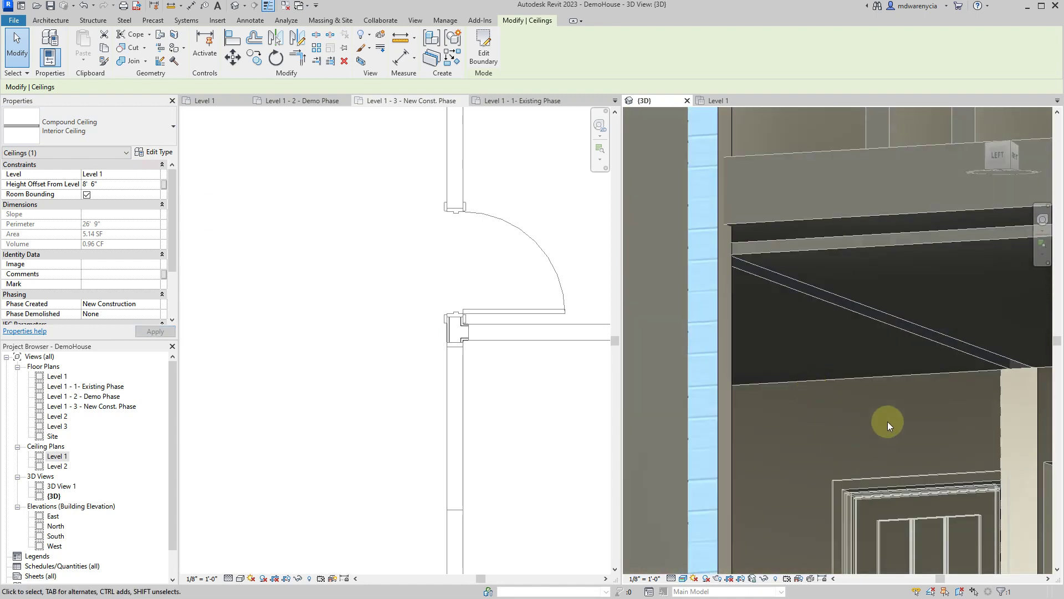
scroll(800, 308, down, 5)
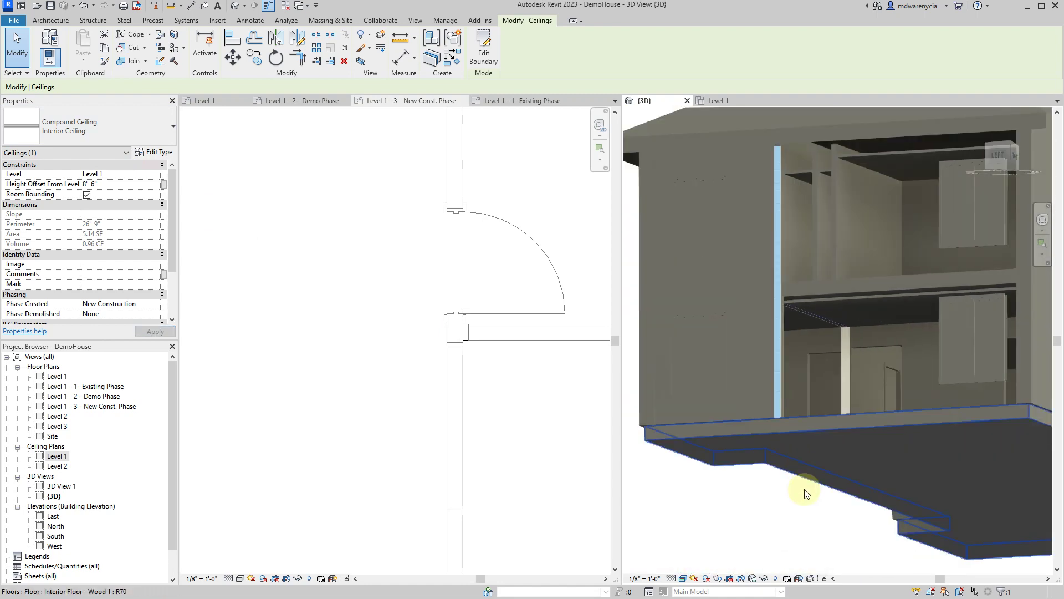
key(Escape)
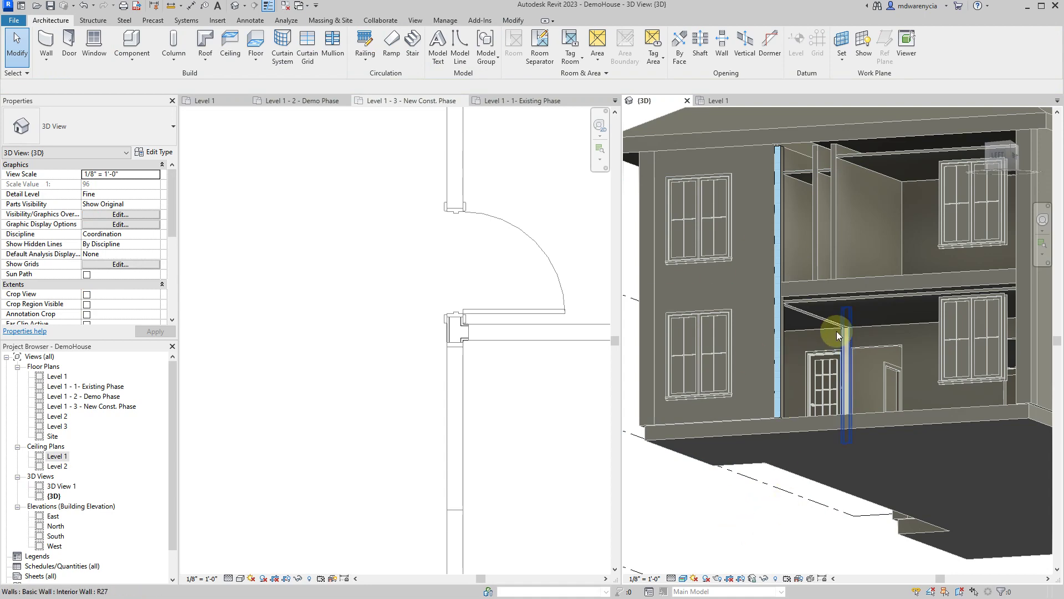
- Set the phase of the 3D view to Demo
shift+middle_drag(808, 358, 756, 420)
shift+middle_drag(743, 466, 853, 380)
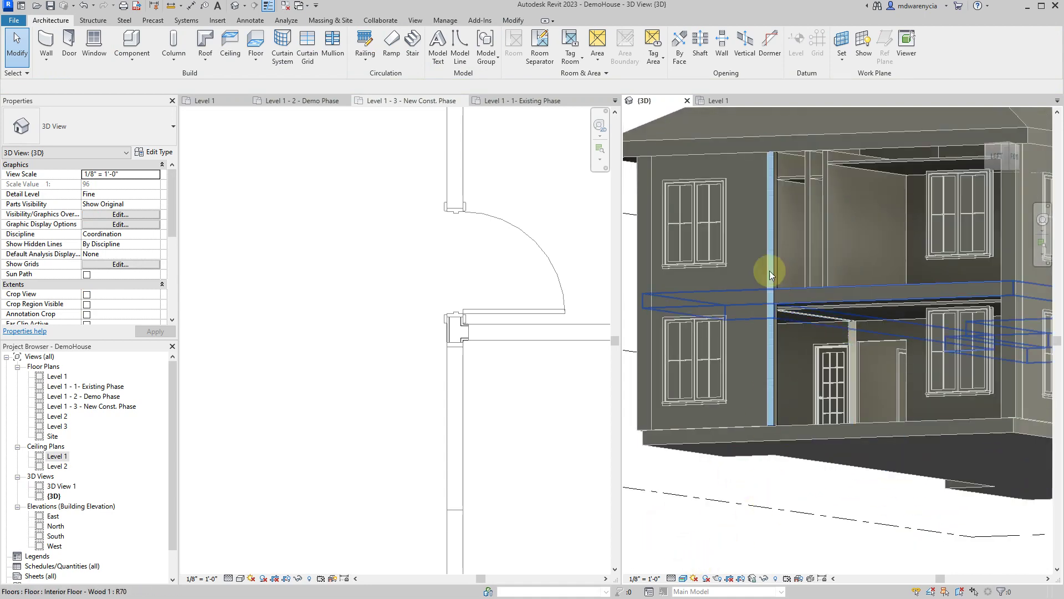
scroll(773, 346, up, 5)
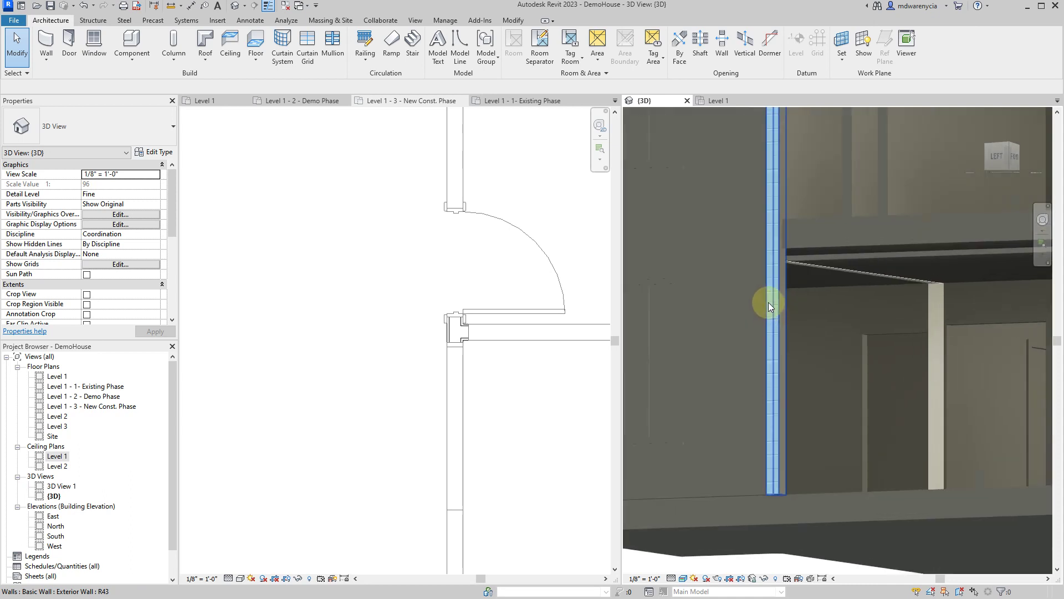
scroll(757, 337, down, 4)
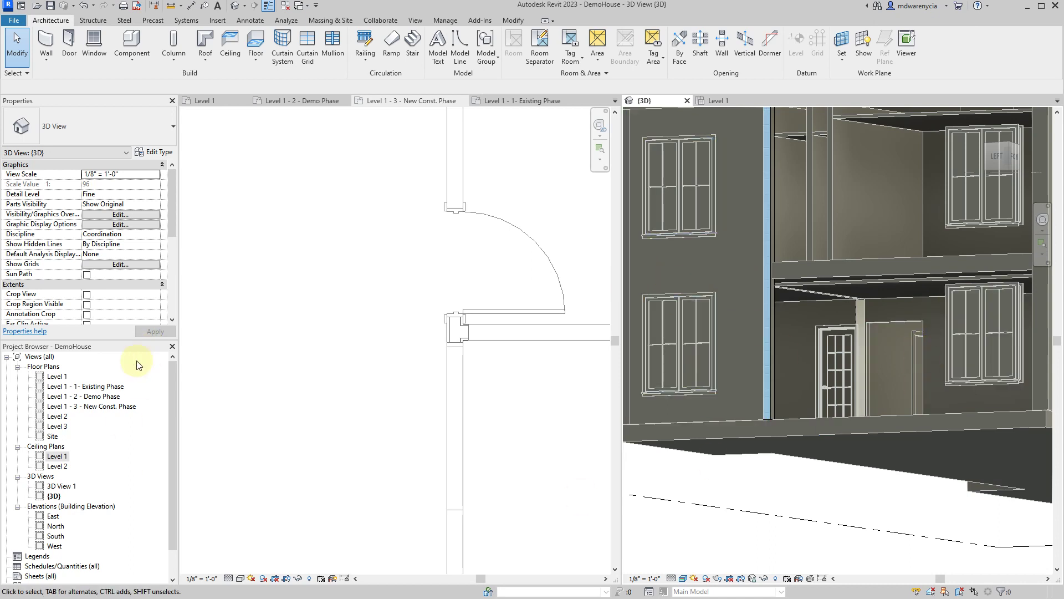
scroll(125, 276, down, 5)
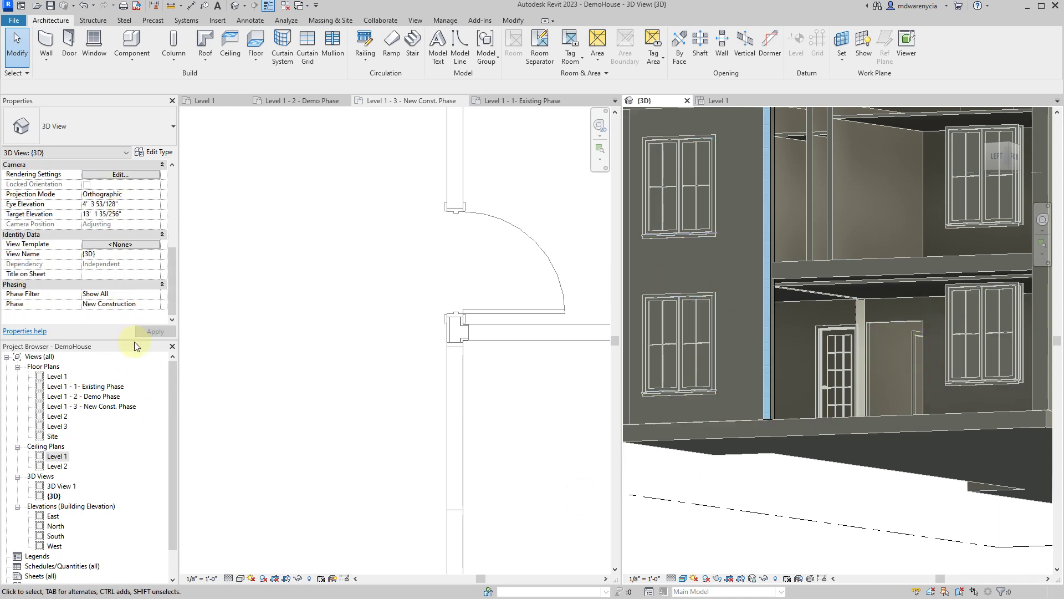
click(158, 303)
click(111, 319)
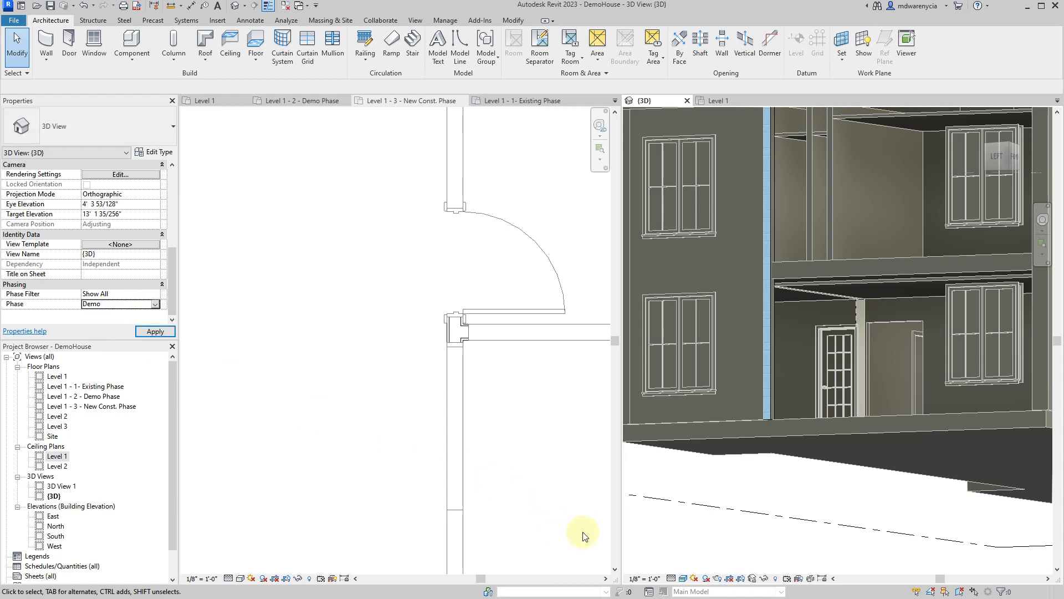
- Inspect the demolished wall in the 3D view and set the view's phase to Existing Construction
shift+middle_drag(767, 363, 743, 484)
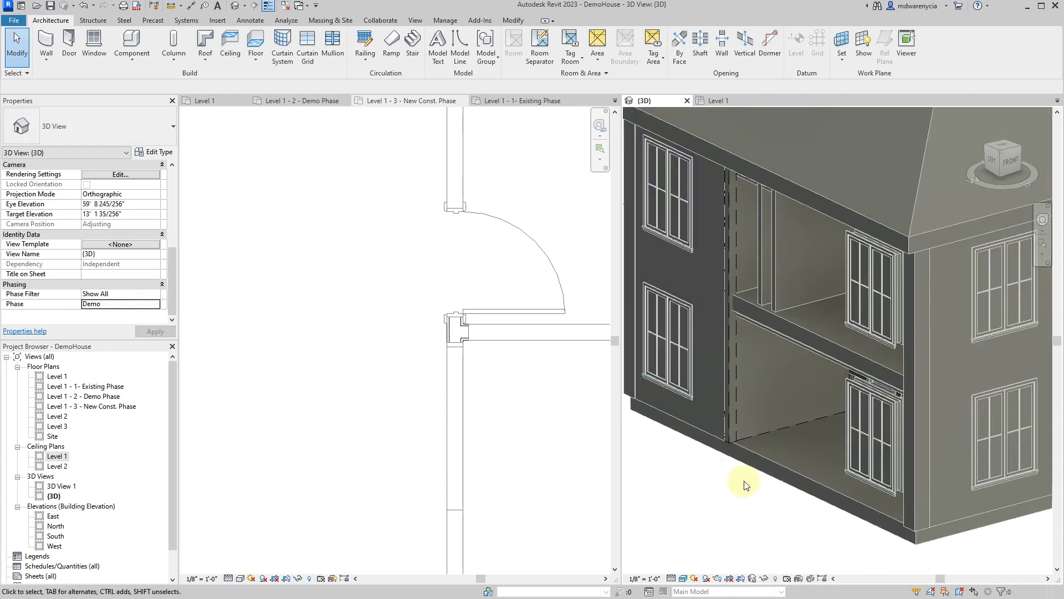
scroll(726, 394, up, 2)
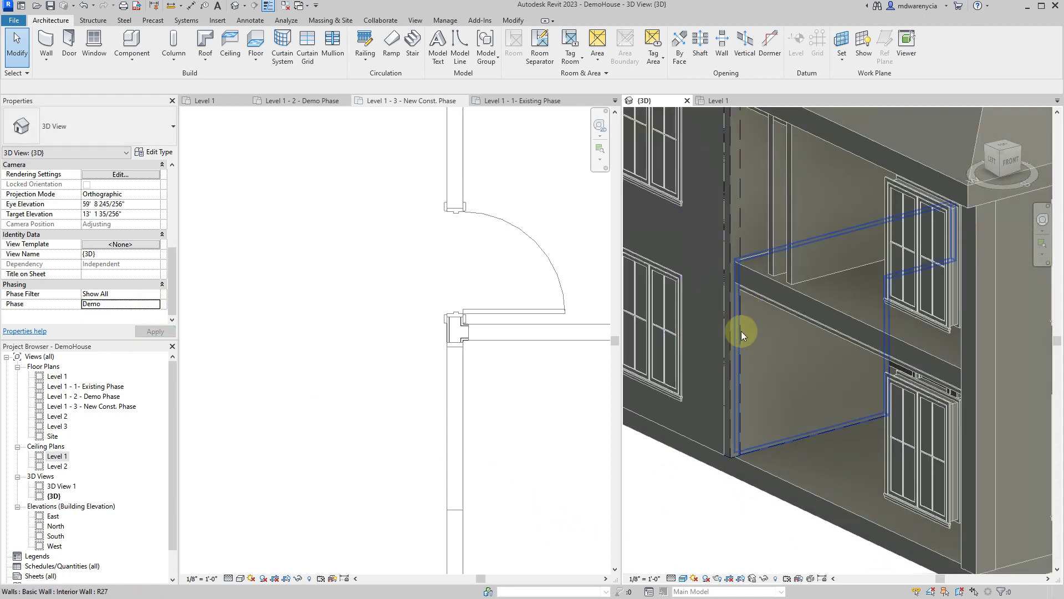
scroll(782, 433, down, 3)
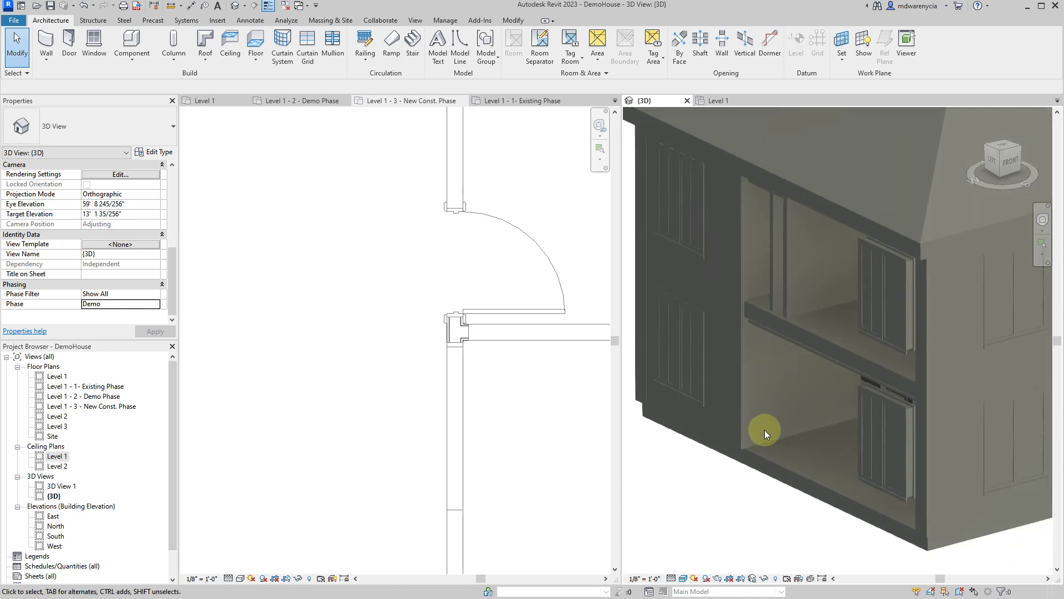
shift+middle_drag(733, 458, 802, 411)
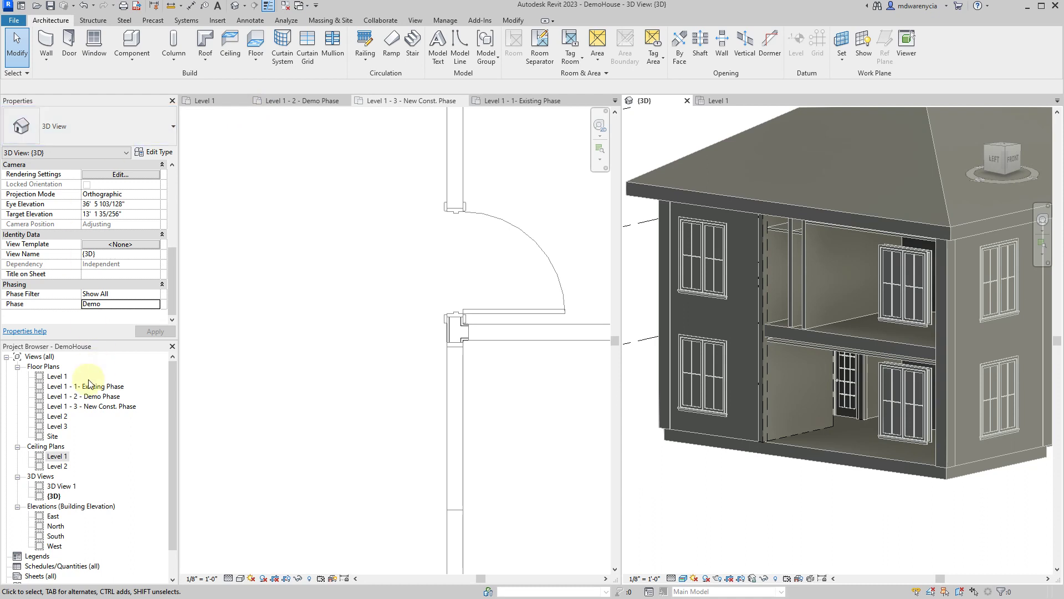
click(155, 304)
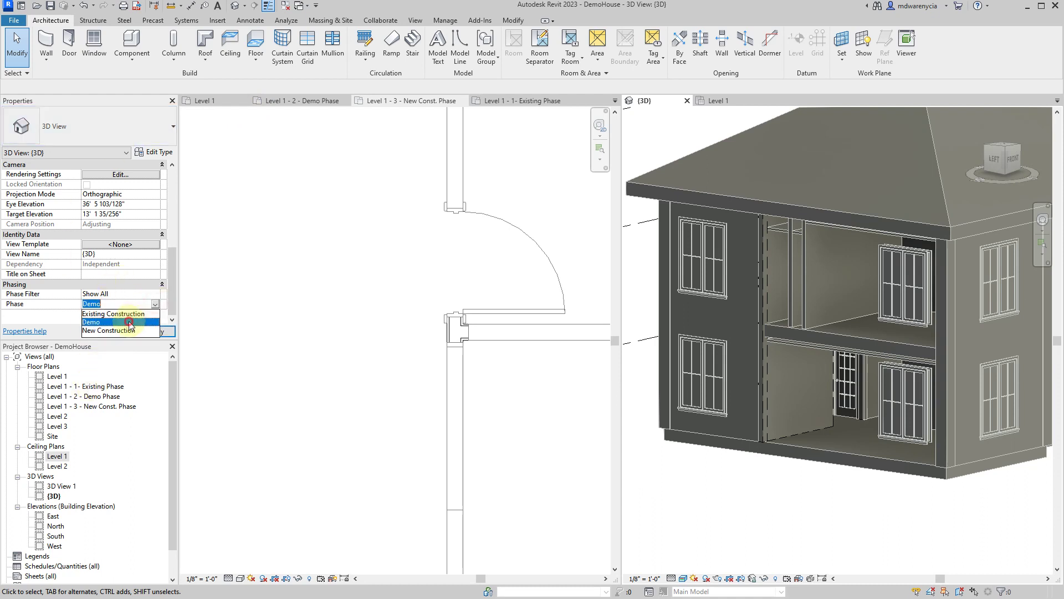
click(125, 311)
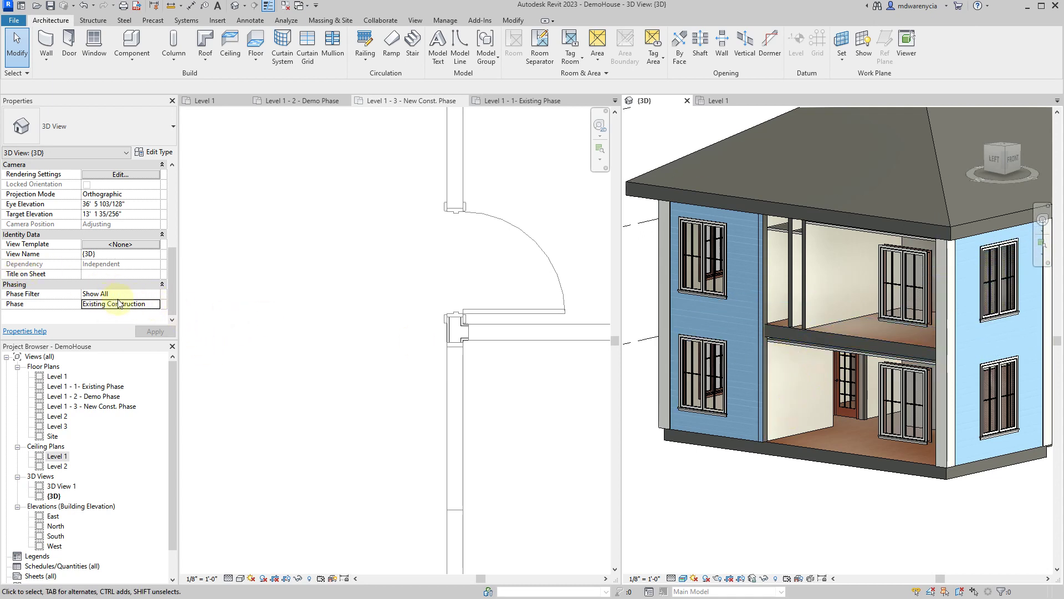
- Try the Demo phase with the Show Complete phase filter on the 3D view, and return to Existing Construction with Show All
click(158, 303)
click(145, 293)
click(145, 294)
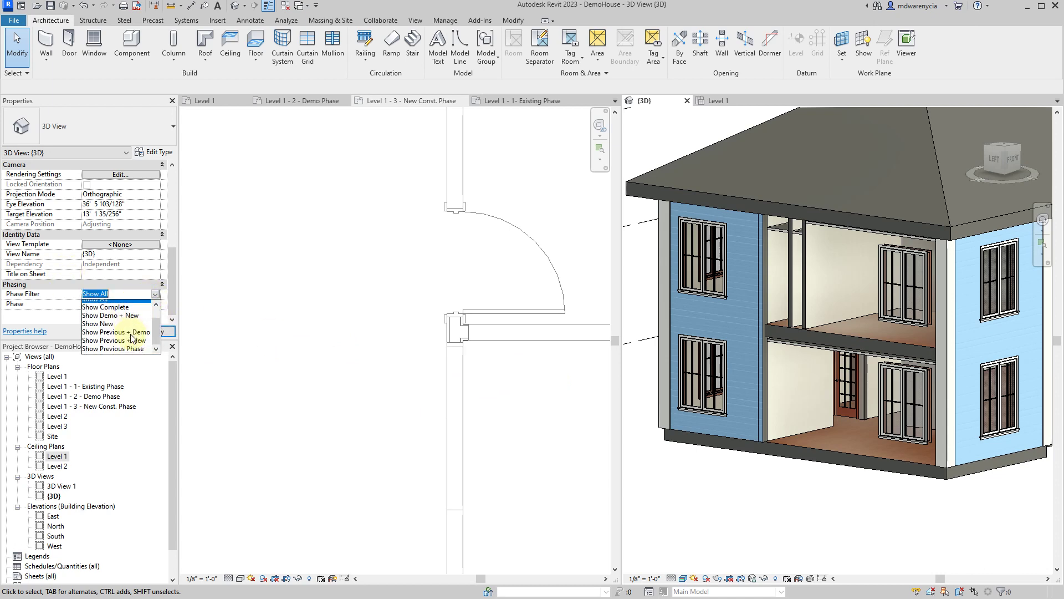
click(111, 320)
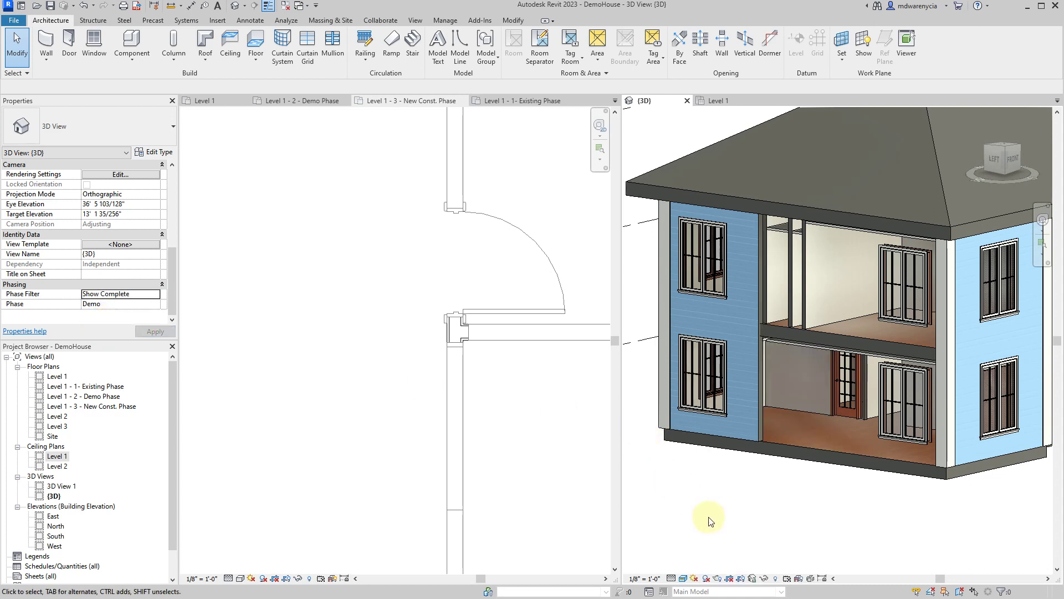
shift+middle_drag(808, 427, 751, 317)
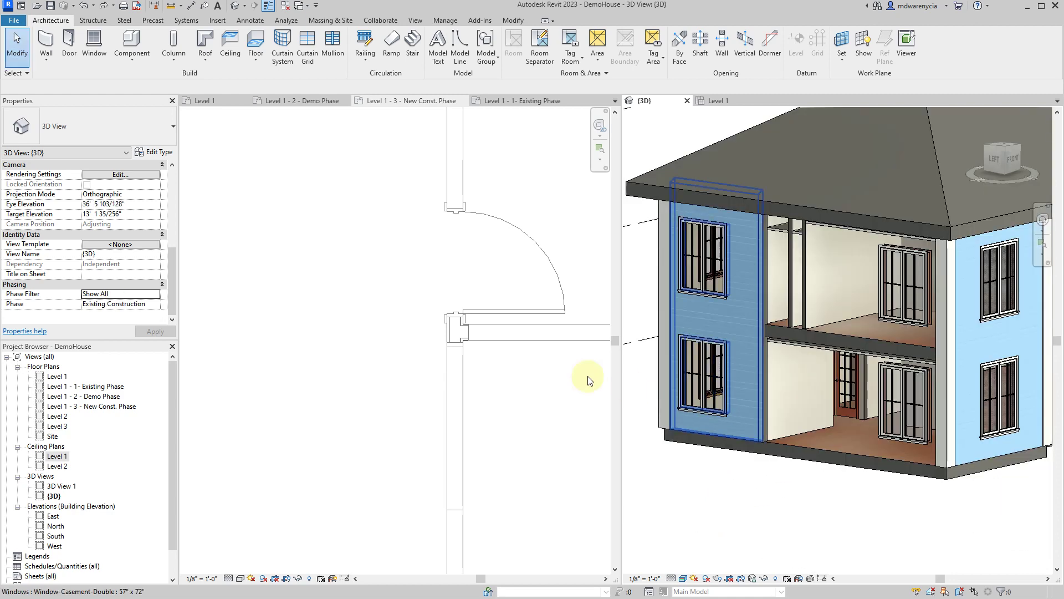
- Compare the Level 1 new construction and demo phase floor plans around the removed wall
click(385, 376)
scroll(427, 397, down, 3)
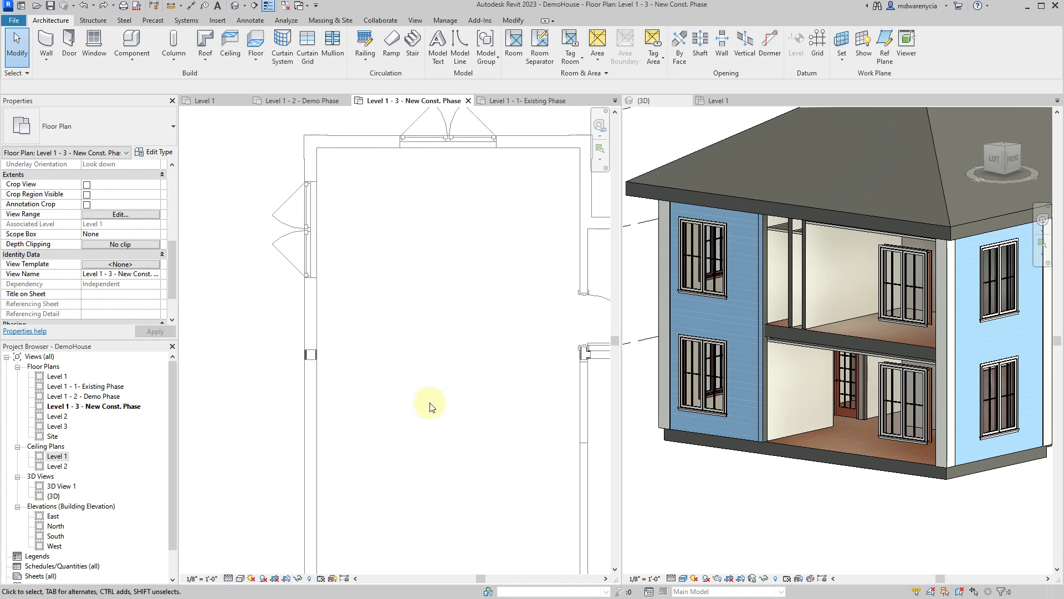
click(302, 100)
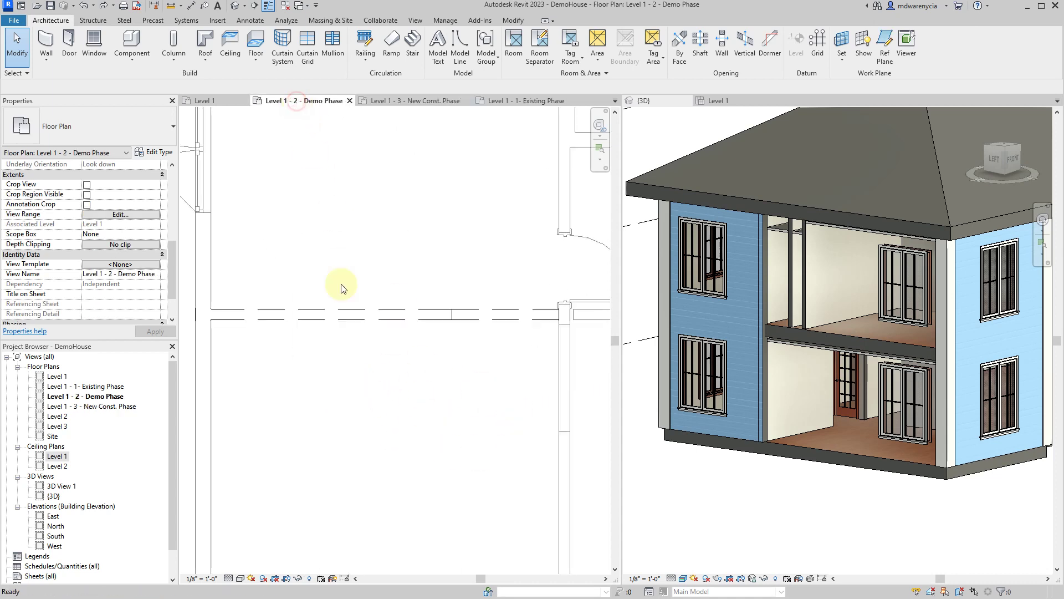
scroll(396, 355, down, 3)
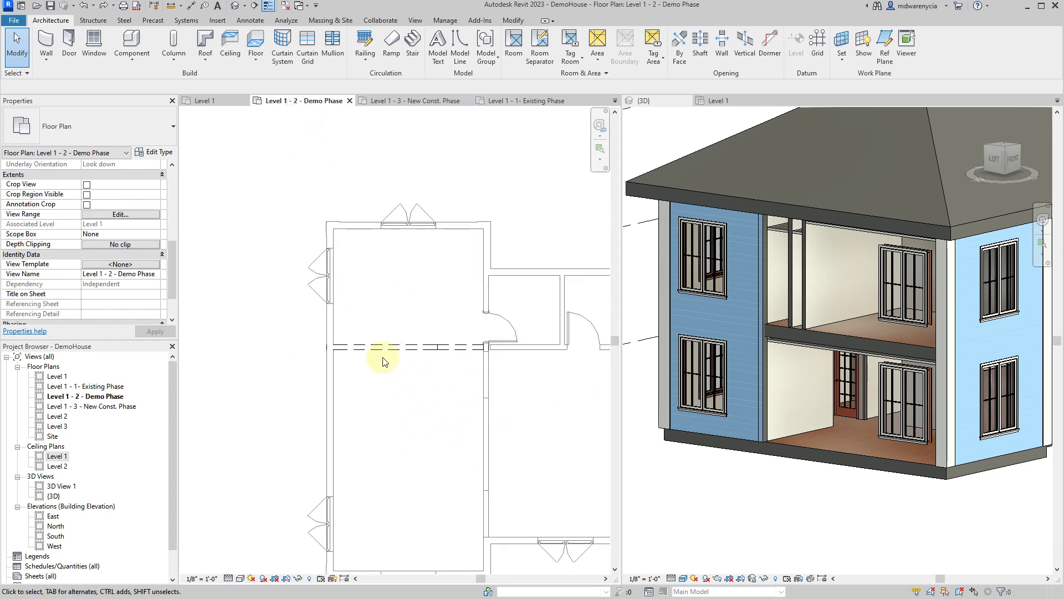
- Examine where the interior wall meets the exterior wall in the Level 1 floor plan
click(206, 100)
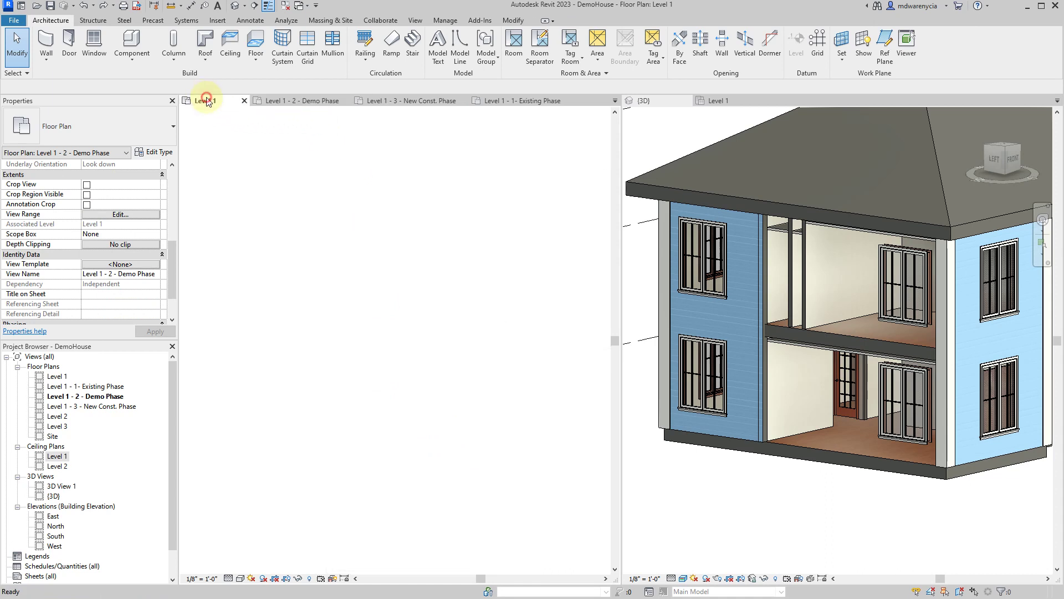
scroll(289, 330, up, 4)
scroll(312, 334, up, 2)
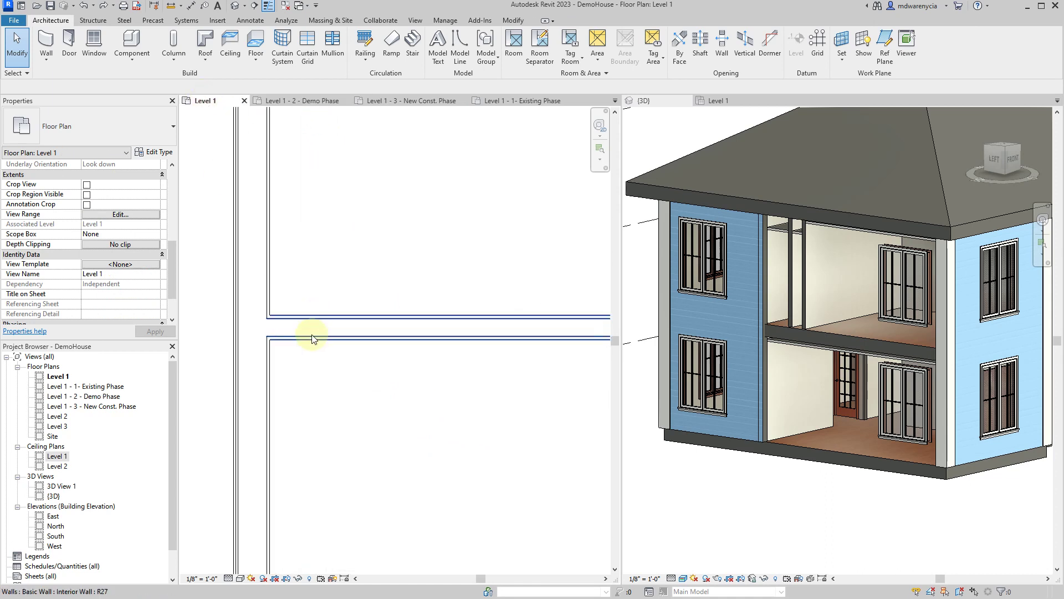
scroll(297, 321, down, 2)
scroll(285, 328, up, 2)
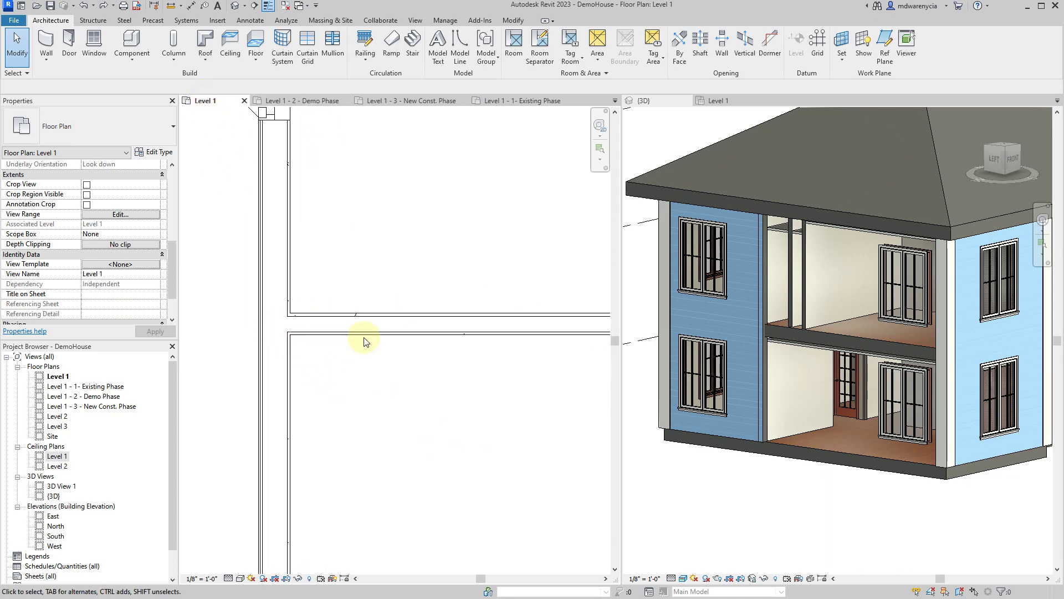
click(341, 407)
- Show the Level 1 demo phase plan at the demolished wall's junction with Thin Lines turned off
click(304, 102)
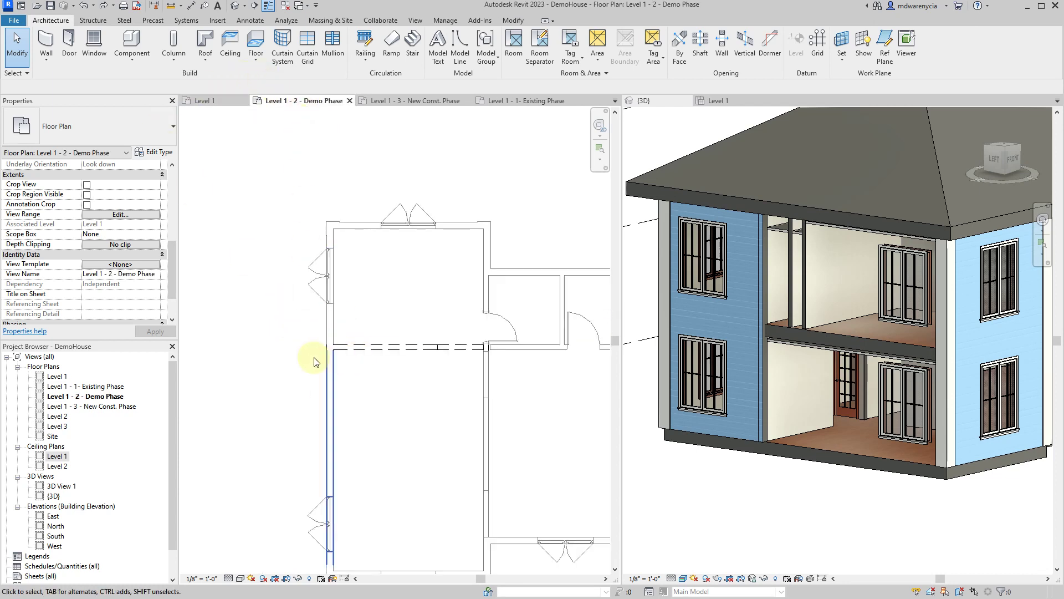
scroll(327, 344, up, 4)
scroll(416, 343, up, 1)
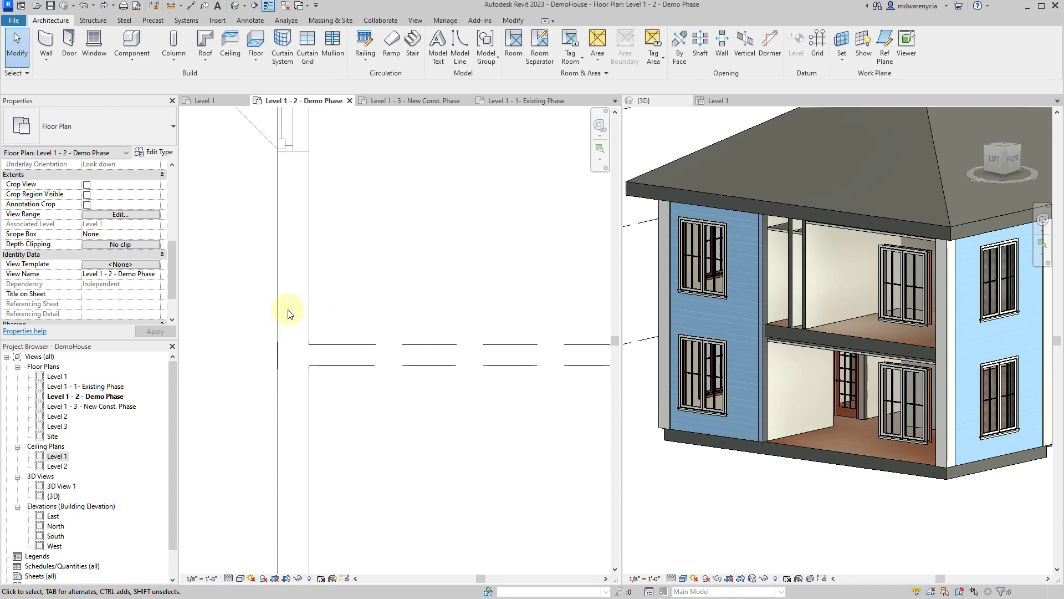
scroll(384, 458, down, 1)
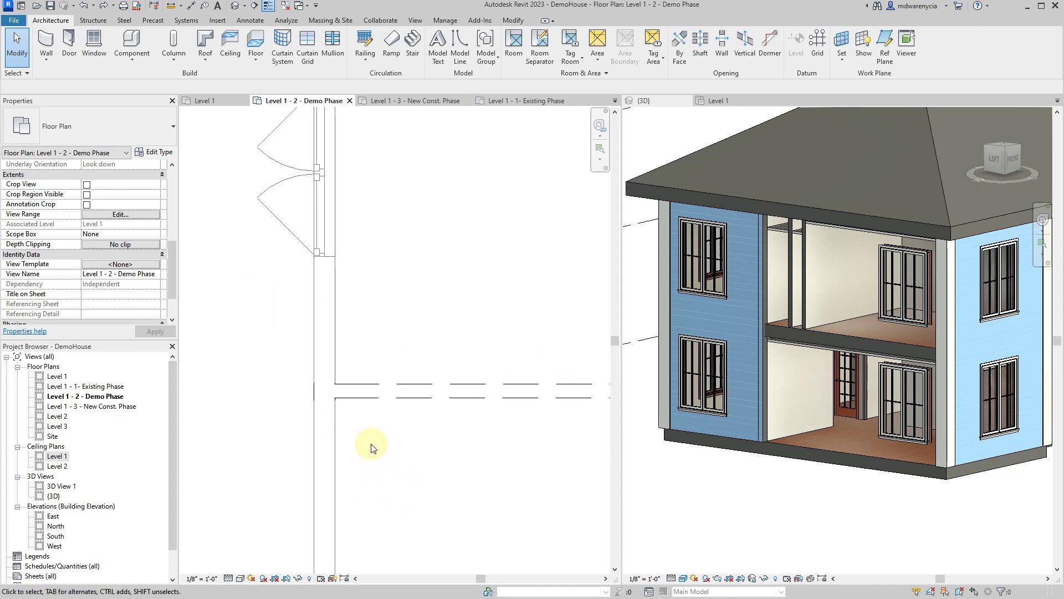
click(415, 21)
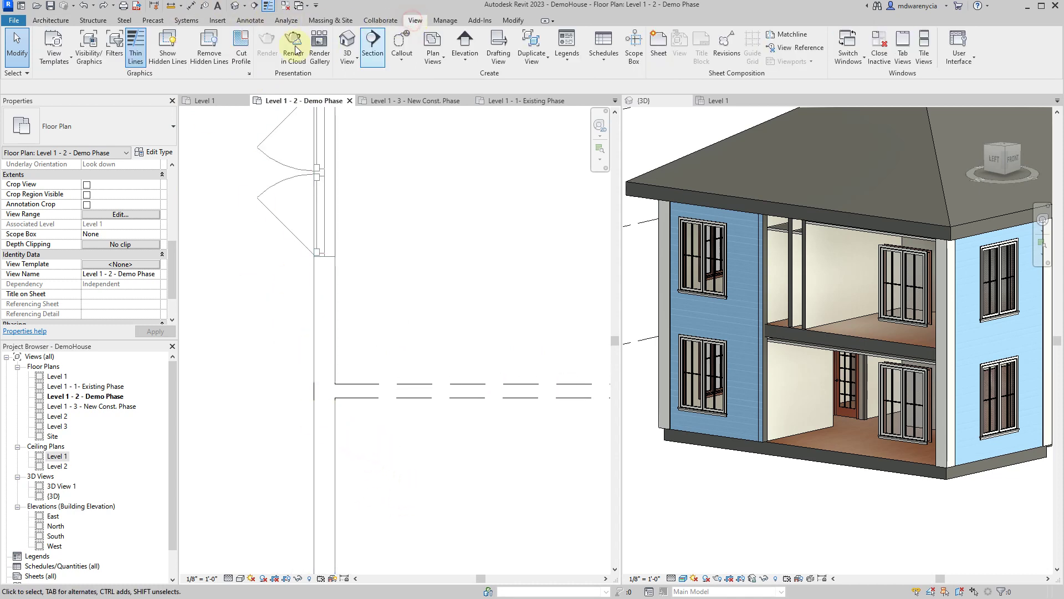
click(136, 45)
click(401, 281)
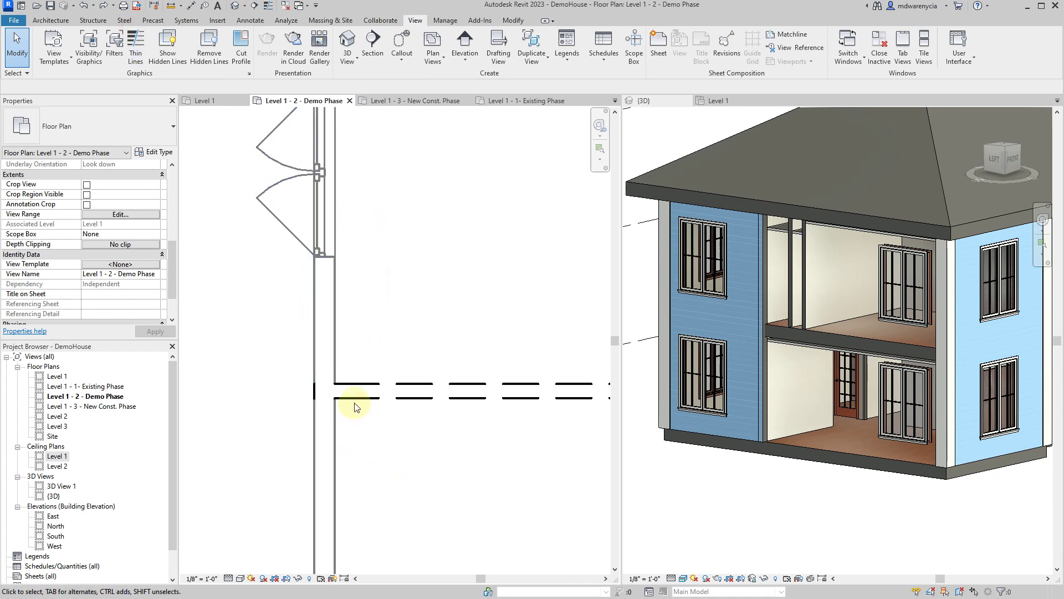
- Examine the demolished wall and its door opening from end to end in the demo phase plan
middle_drag(444, 431, 301, 362)
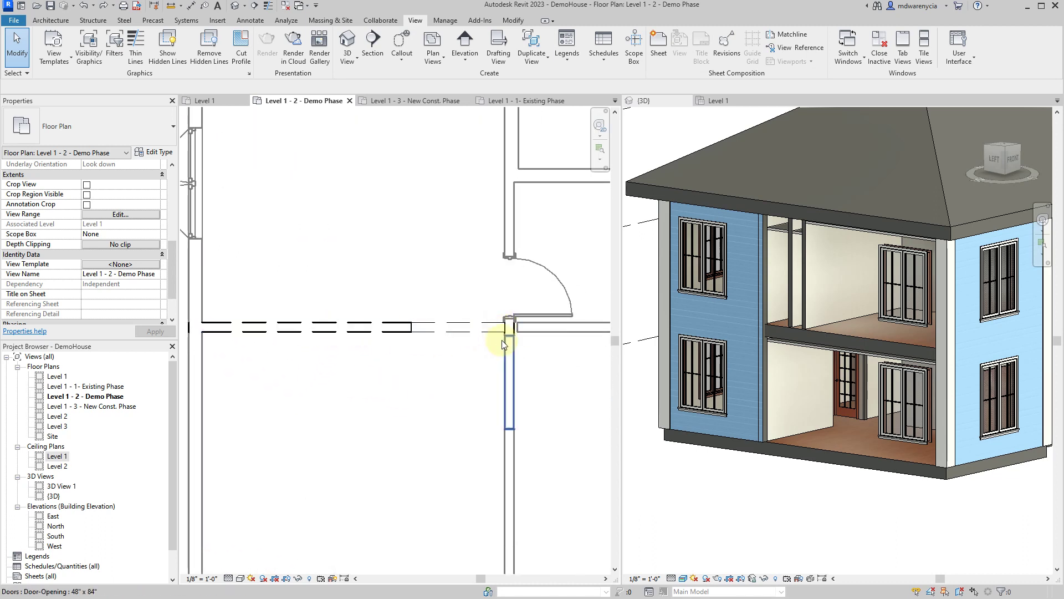
middle_drag(244, 338, 380, 349)
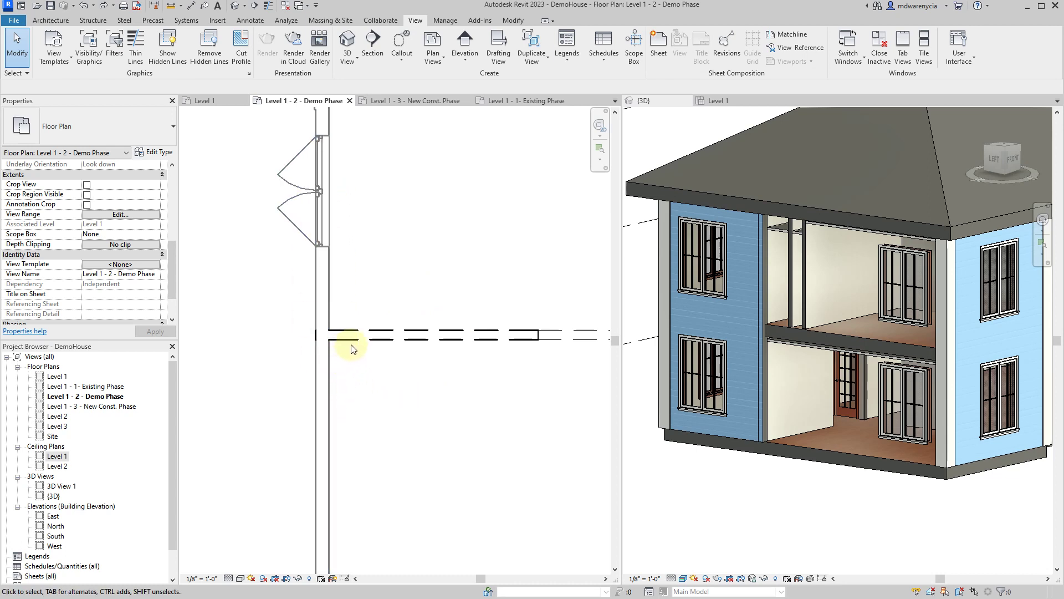
middle_drag(400, 375, 293, 322)
scroll(293, 322, down, 2)
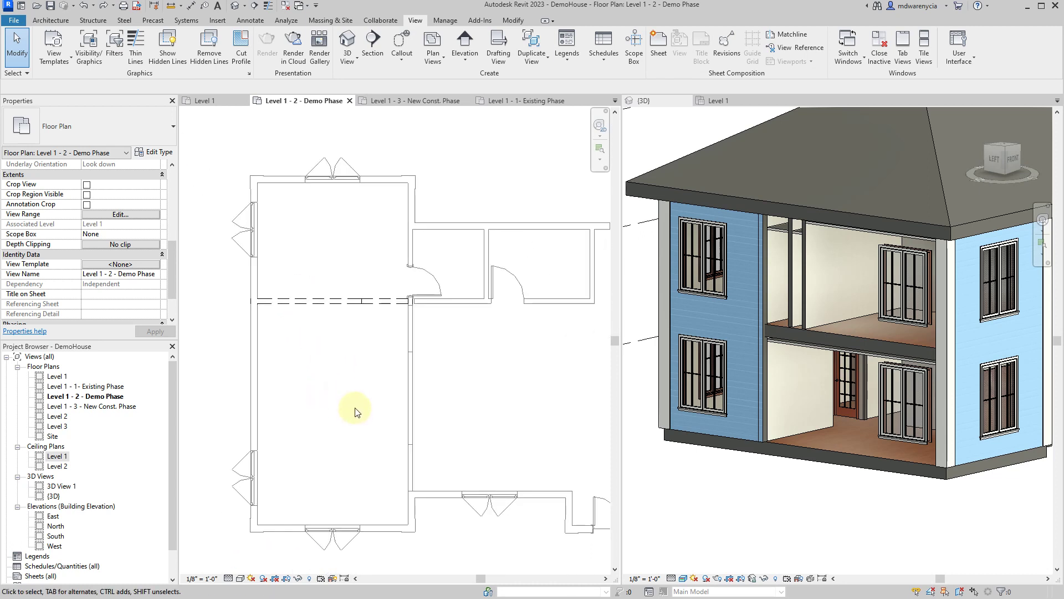
scroll(289, 315, up, 5)
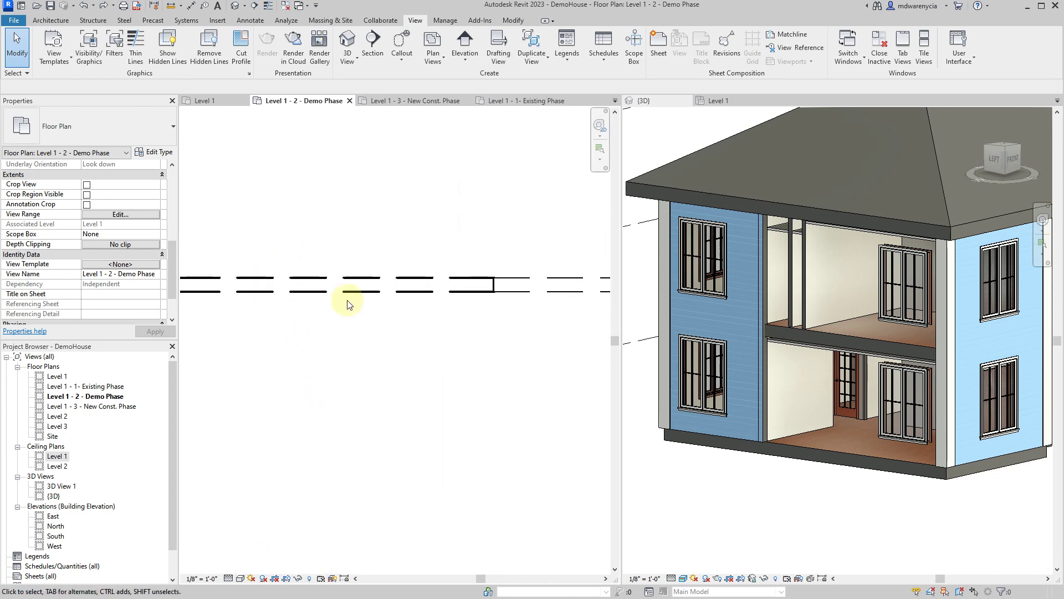
middle_drag(551, 340, 428, 297)
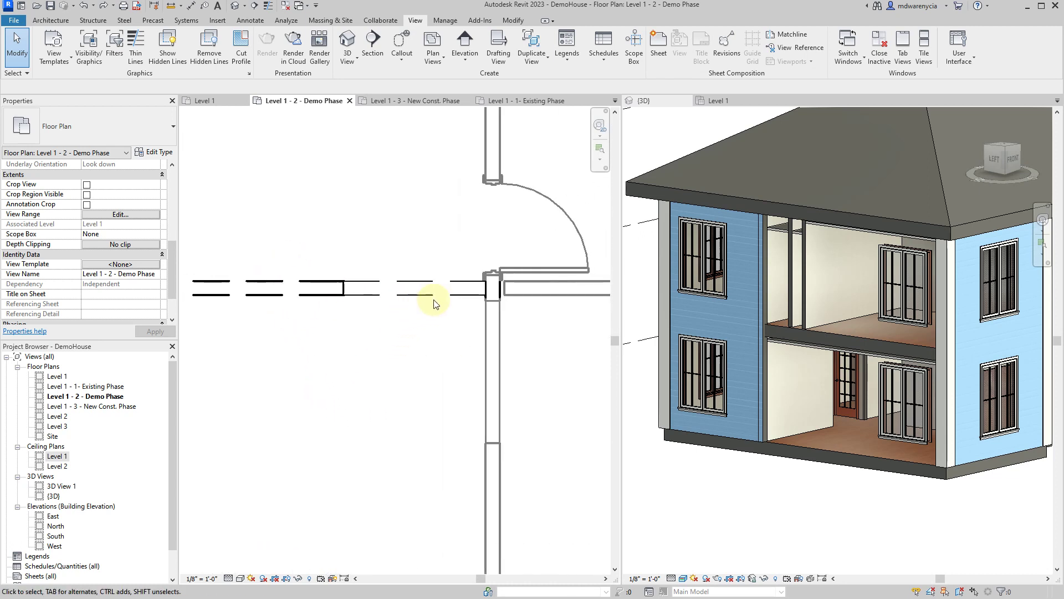
- Inspect the phasing properties of the adjoining interior wall and the demolished door opening, and check the demolished wall and its junction
click(507, 291)
scroll(507, 291, up, 4)
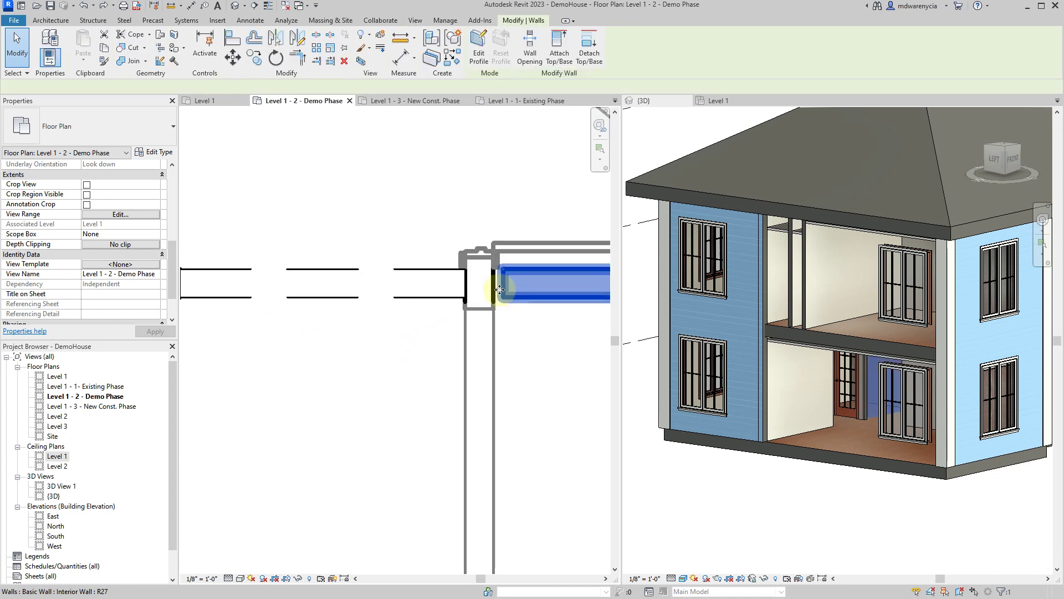
click(426, 298)
middle_drag(348, 295, 544, 313)
scroll(434, 311, down, 2)
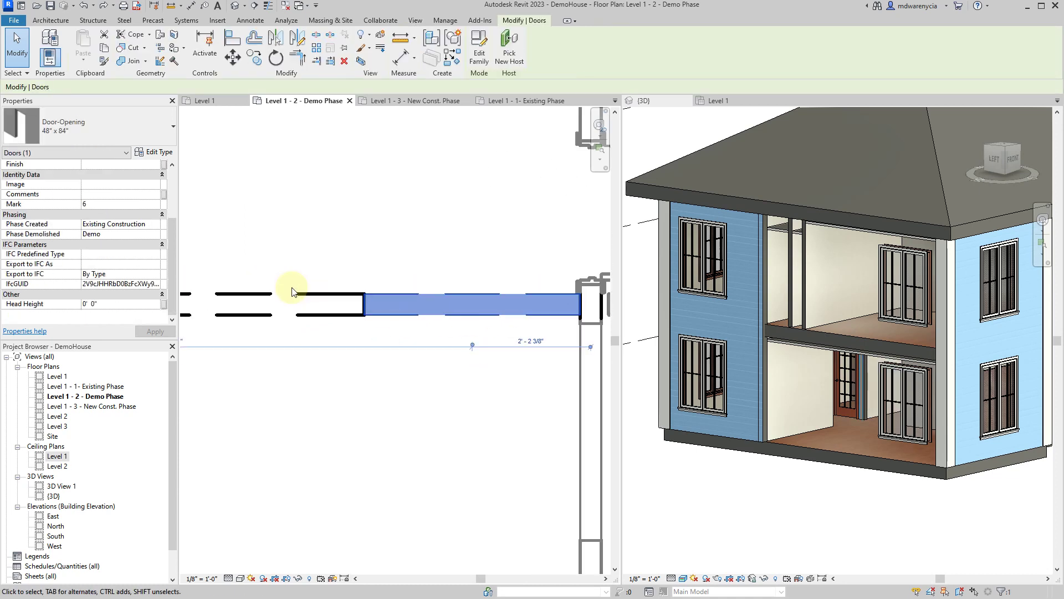
click(297, 300)
scroll(422, 266, up, 3)
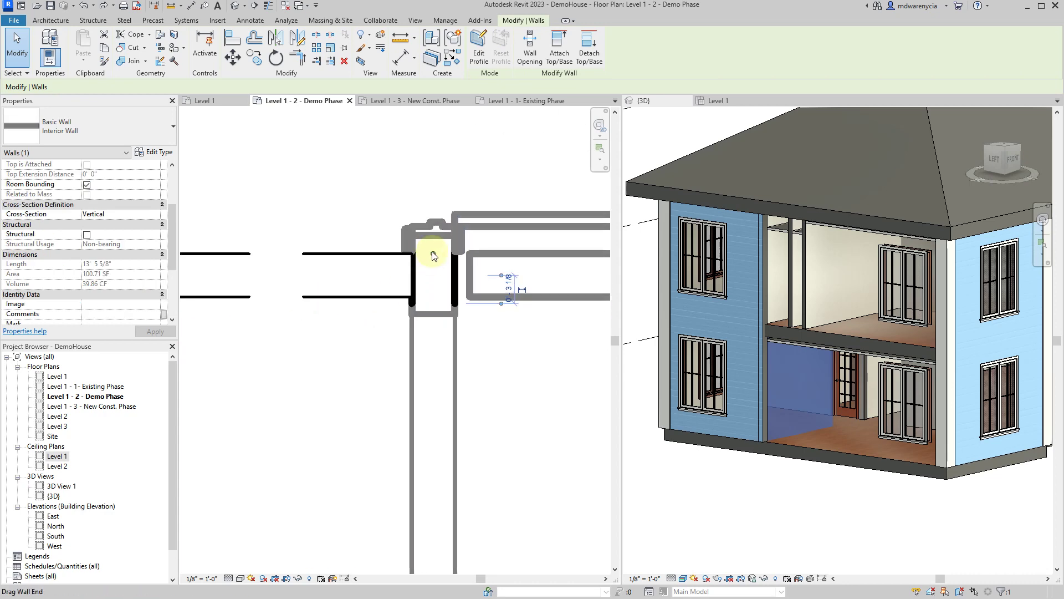
key(Escape)
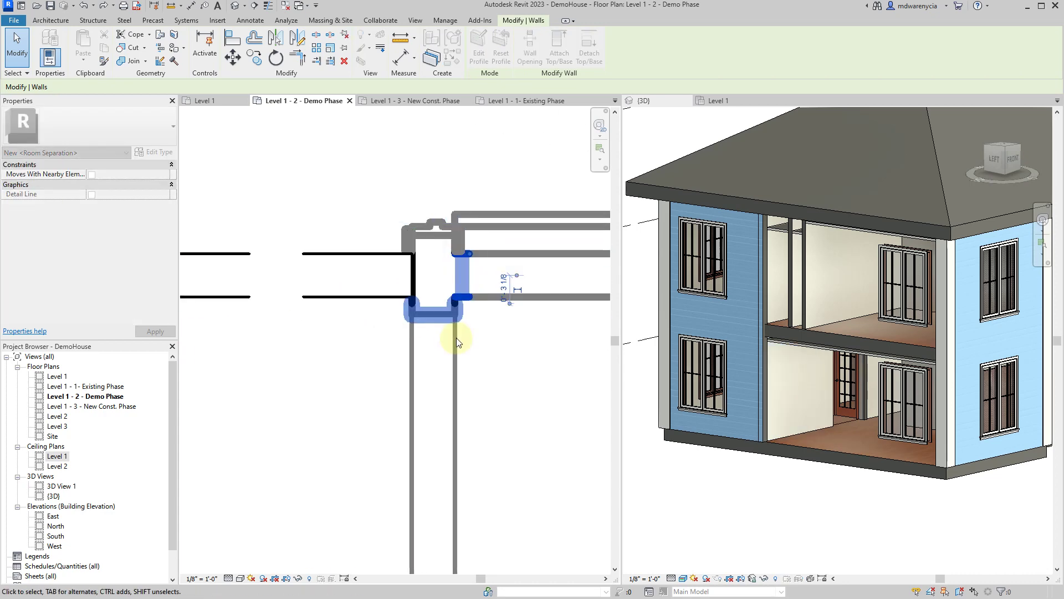
click(494, 348)
scroll(494, 366, down, 3)
click(430, 413)
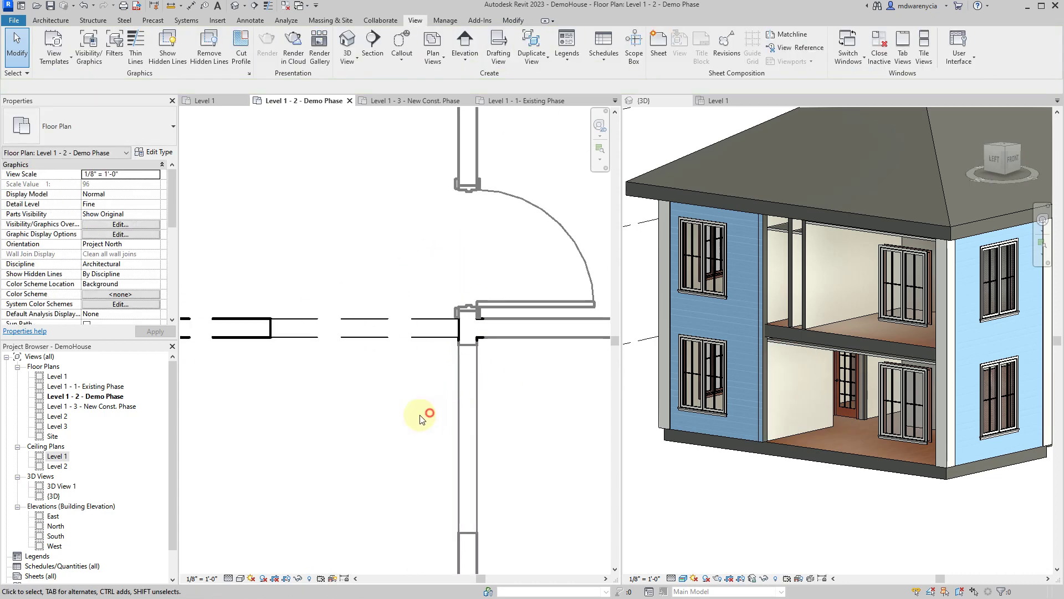
scroll(466, 408, down, 2)
scroll(302, 332, down, 2)
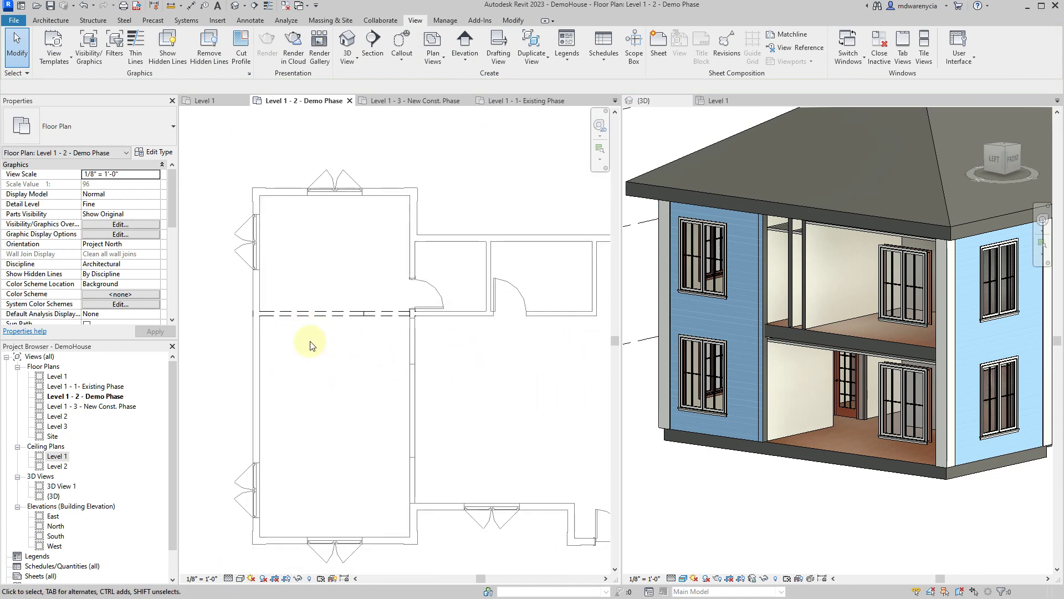
scroll(451, 300, up, 4)
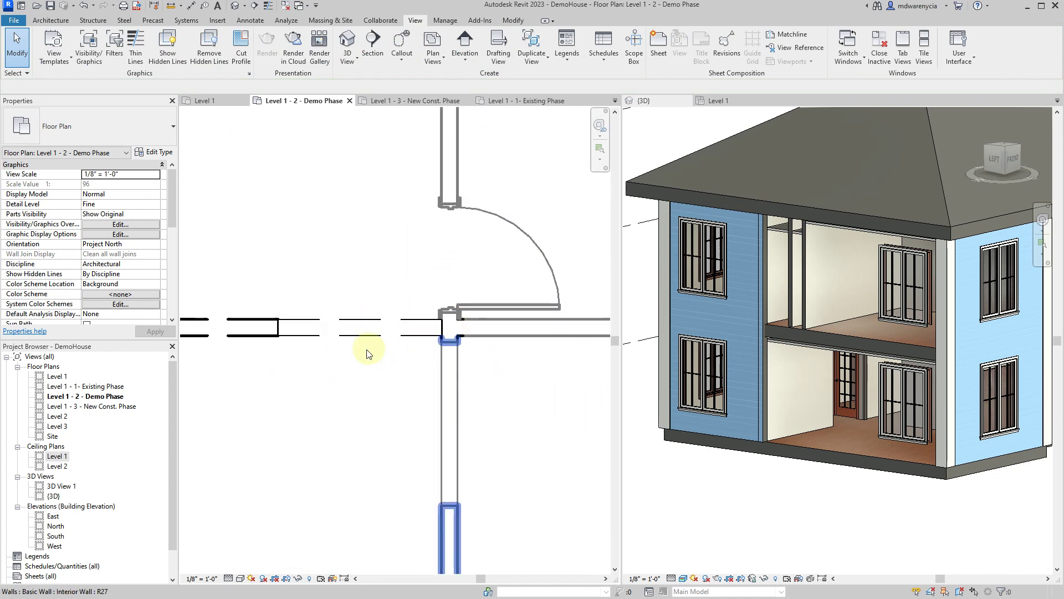
- Examine the infill walls at both ends of the removed wall in the Level 1 new construction phase plan
double_click(98, 407)
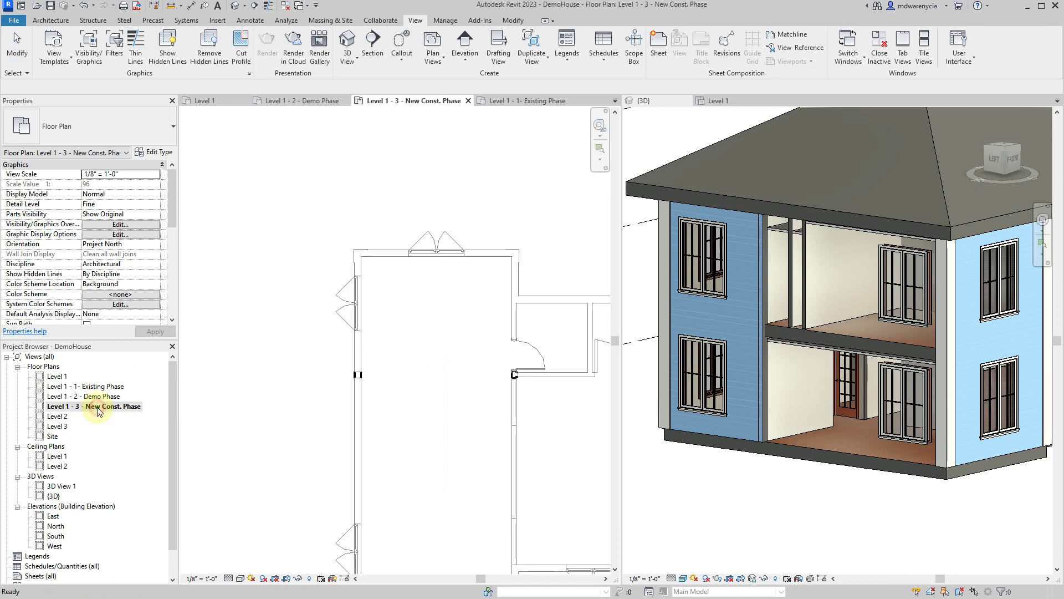
scroll(560, 361, up, 4)
scroll(559, 363, up, 2)
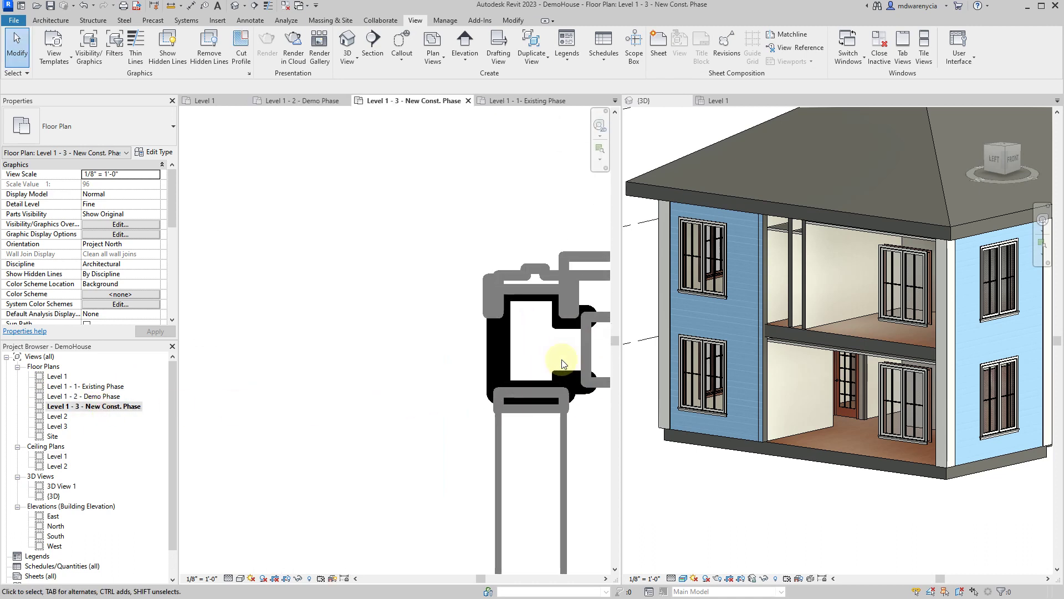
scroll(554, 361, up, 2)
middle_drag(310, 359, 220, 349)
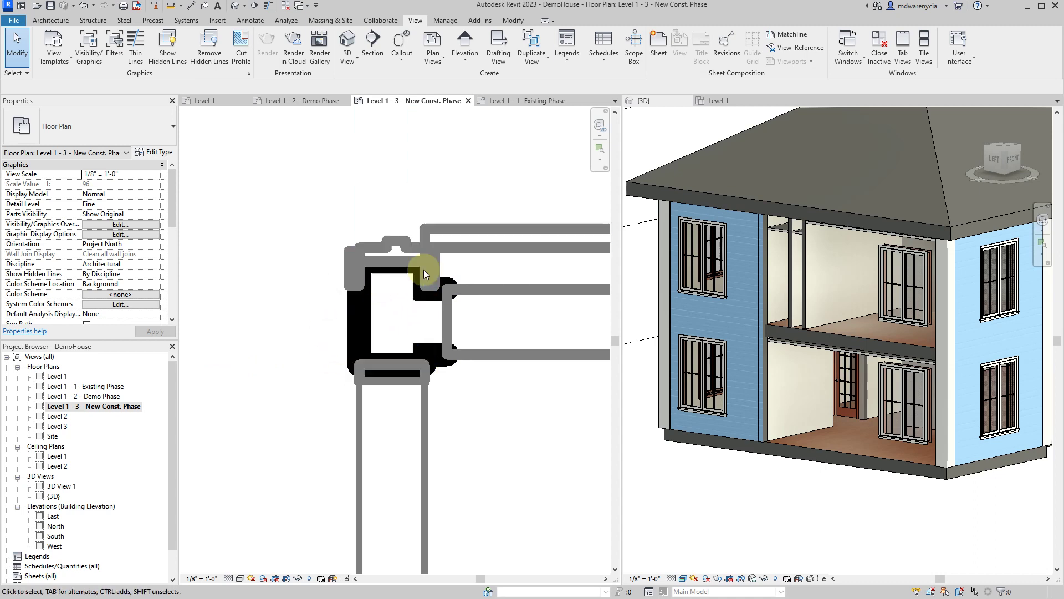
scroll(240, 398, down, 4)
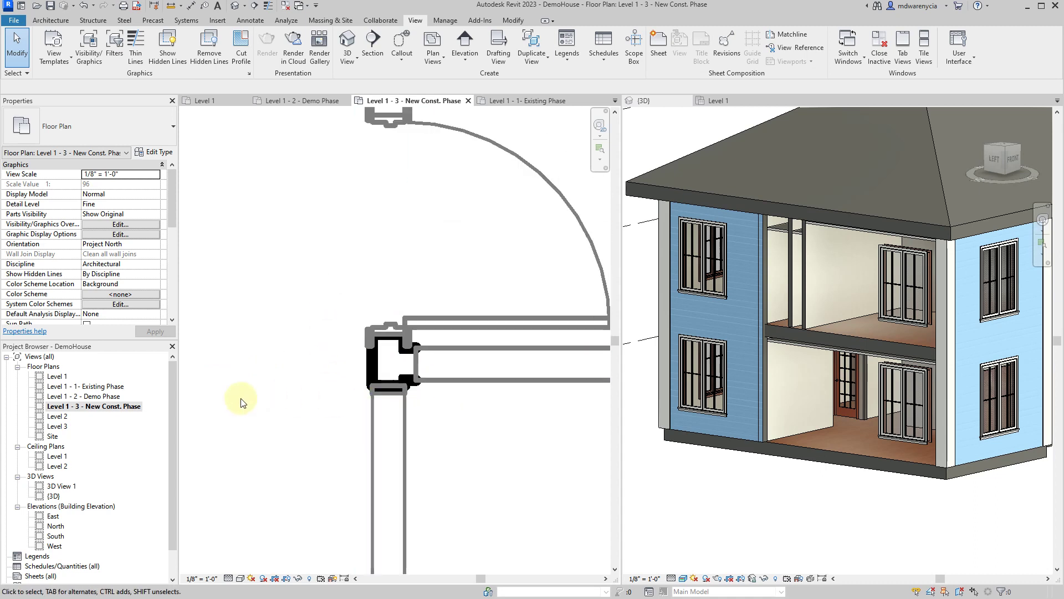
scroll(463, 395, down, 5)
middle_drag(244, 437, 571, 398)
scroll(398, 428, down, 1)
scroll(344, 363, up, 5)
scroll(343, 367, up, 3)
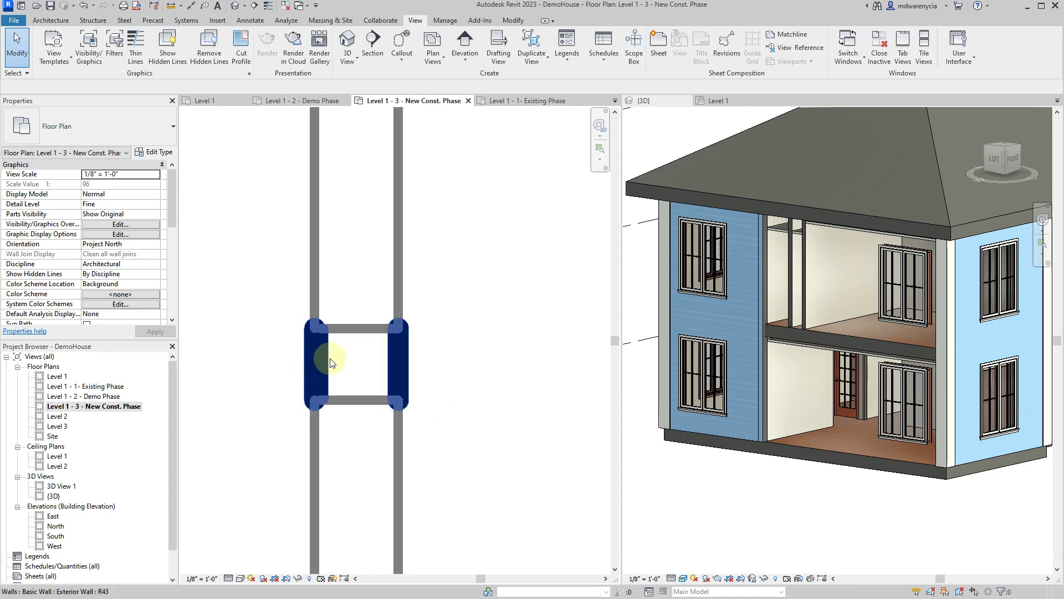
- Turn Thin Lines on and inspect both wall infills in the new construction phase plan
click(136, 49)
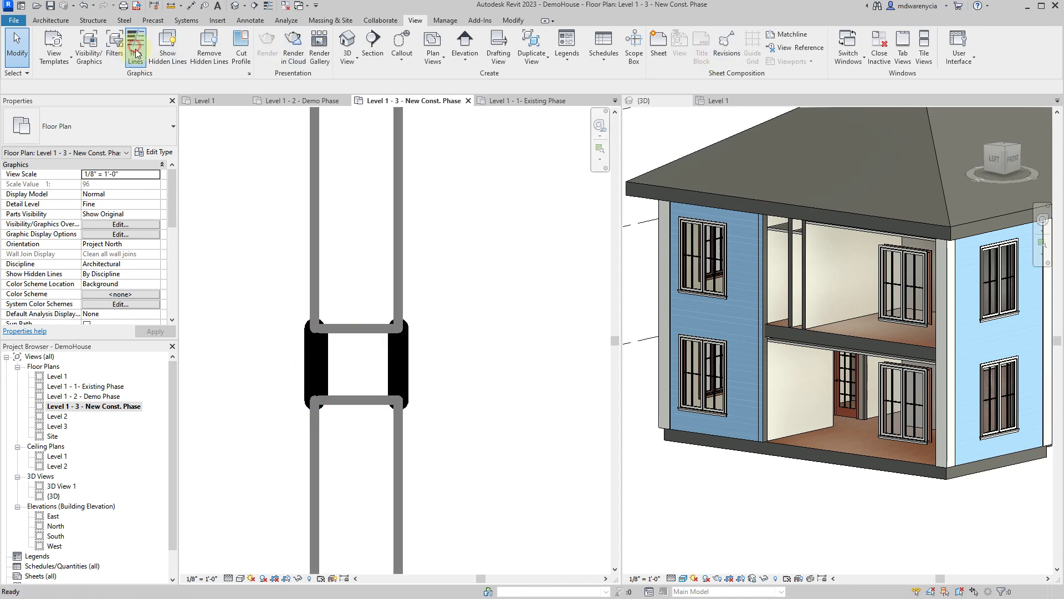
scroll(460, 410, down, 8)
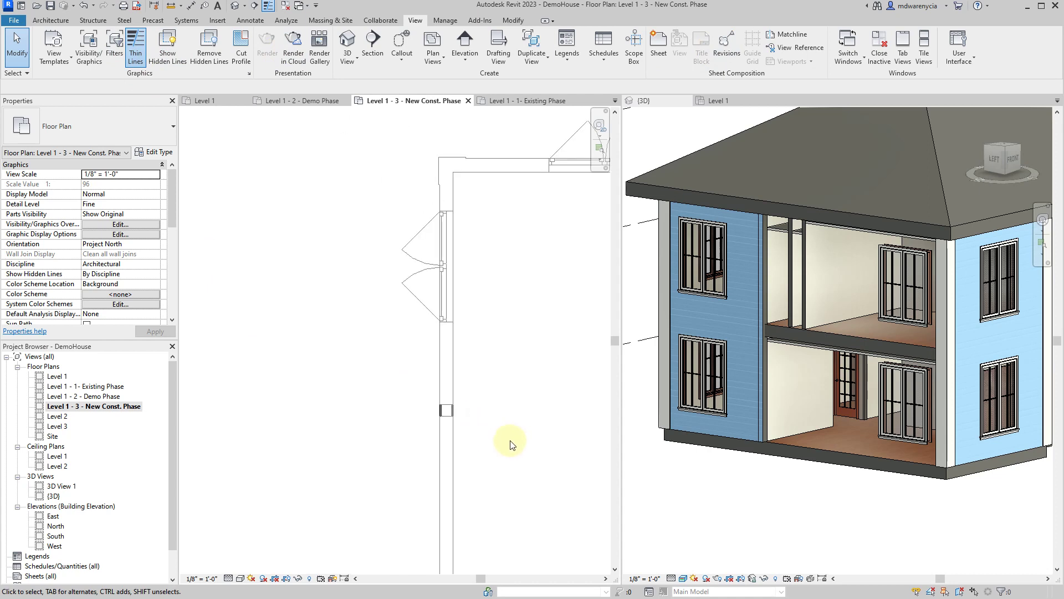
scroll(482, 428, up, 5)
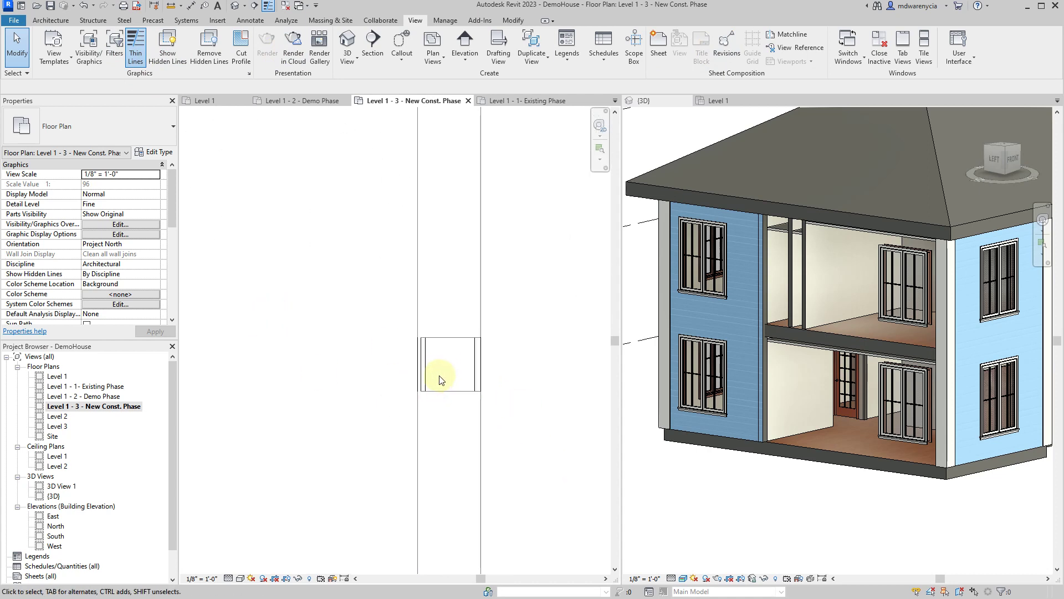
scroll(418, 371, down, 6)
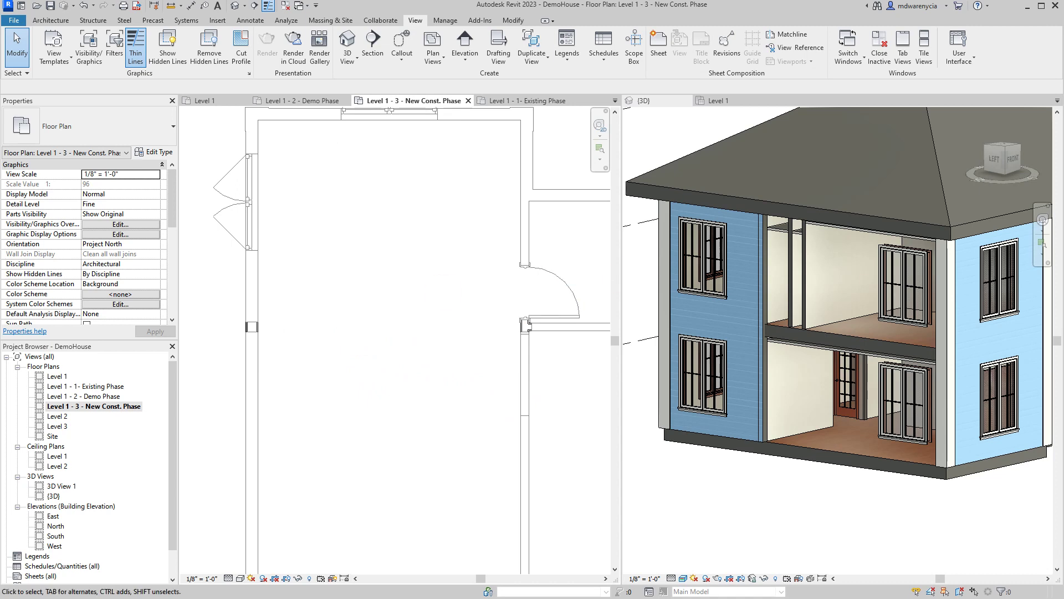
scroll(538, 339, up, 7)
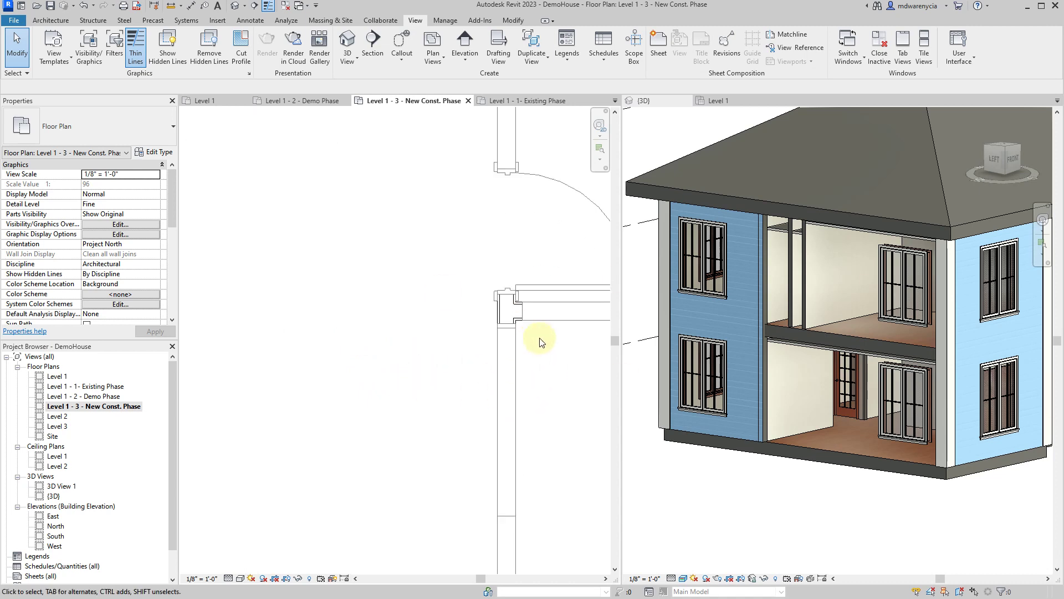
scroll(521, 319, down, 2)
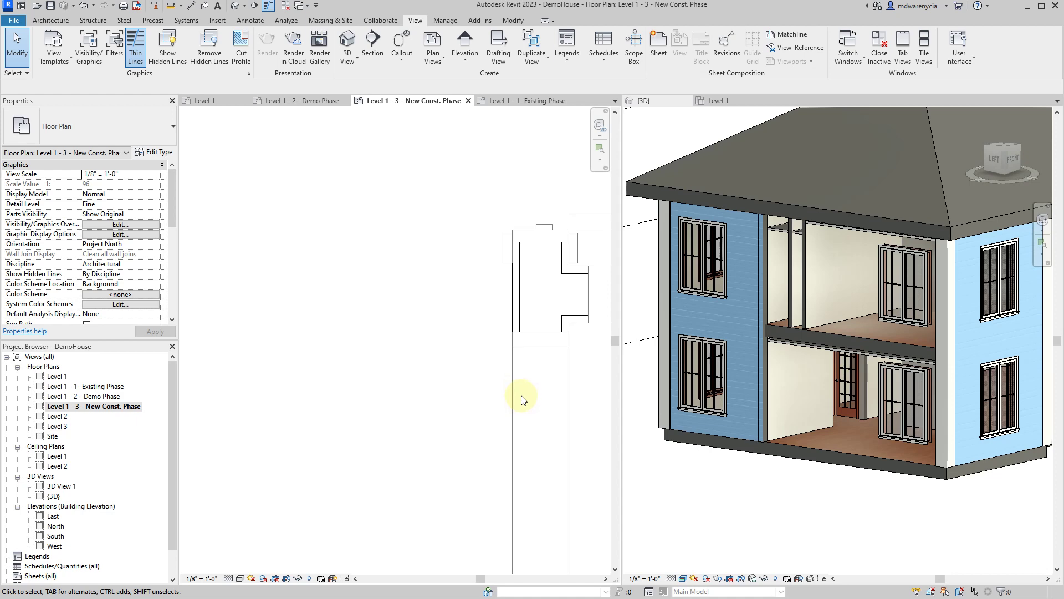
scroll(546, 384, down, 3)
scroll(458, 444, down, 1)
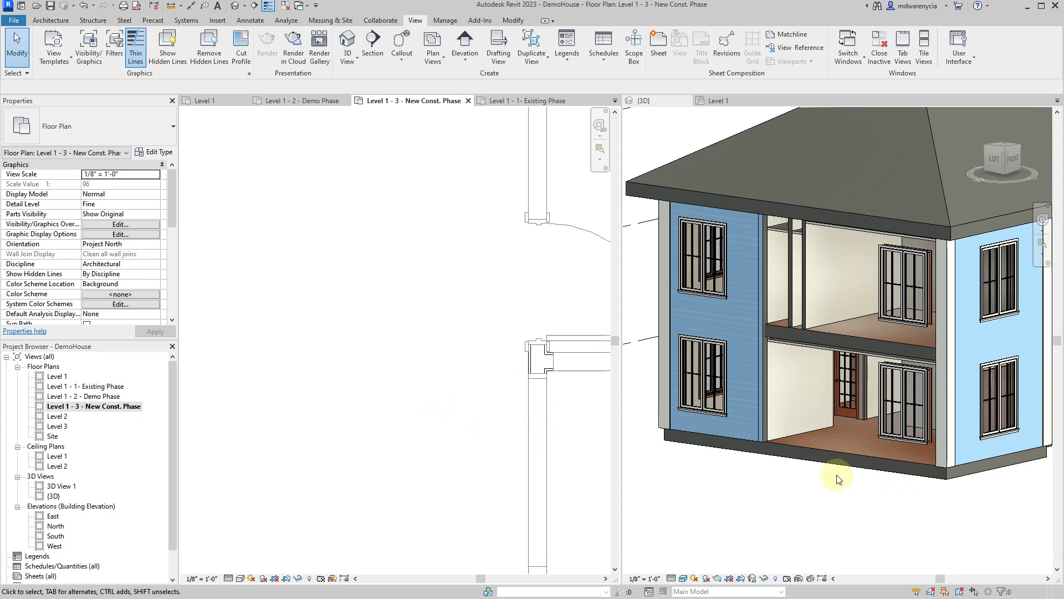
- Review the interior wall in the Level 1 floor plan alongside the whole house in the 3D view
scroll(836, 474, down, 2)
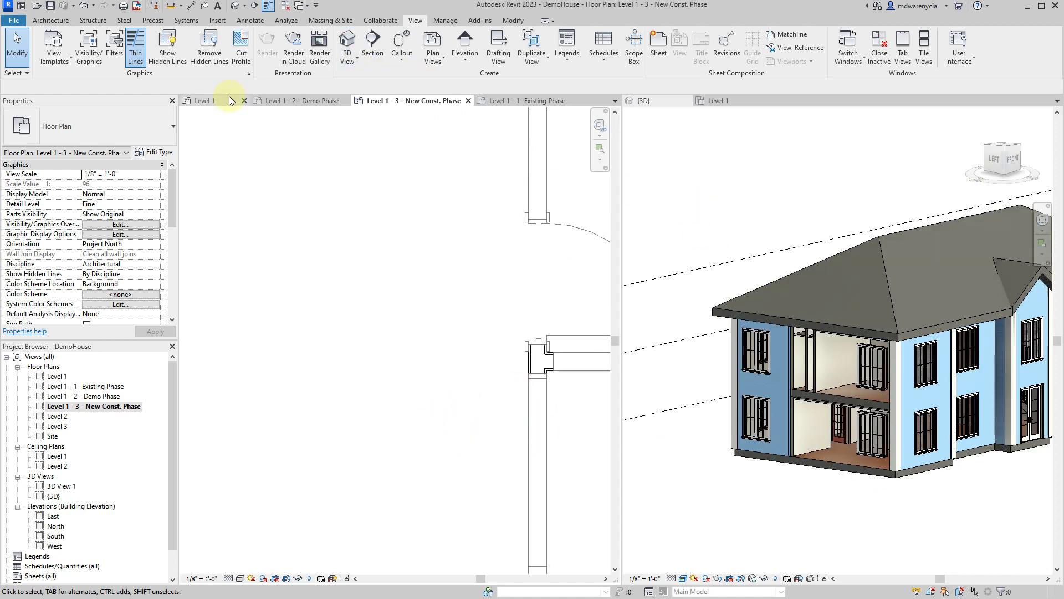
click(205, 100)
scroll(554, 305, down, 3)
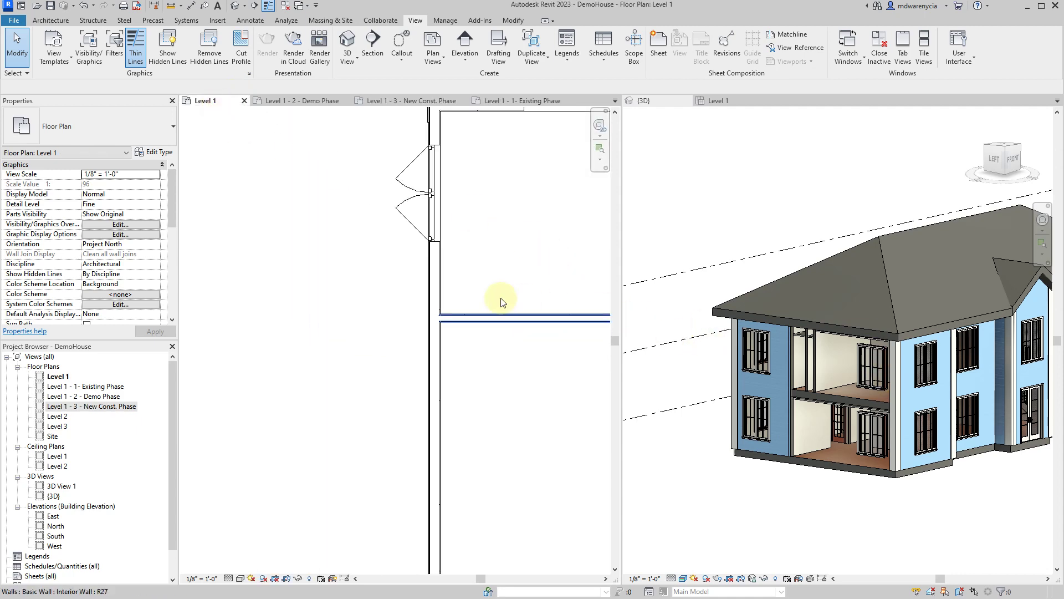
scroll(893, 388, down, 2)
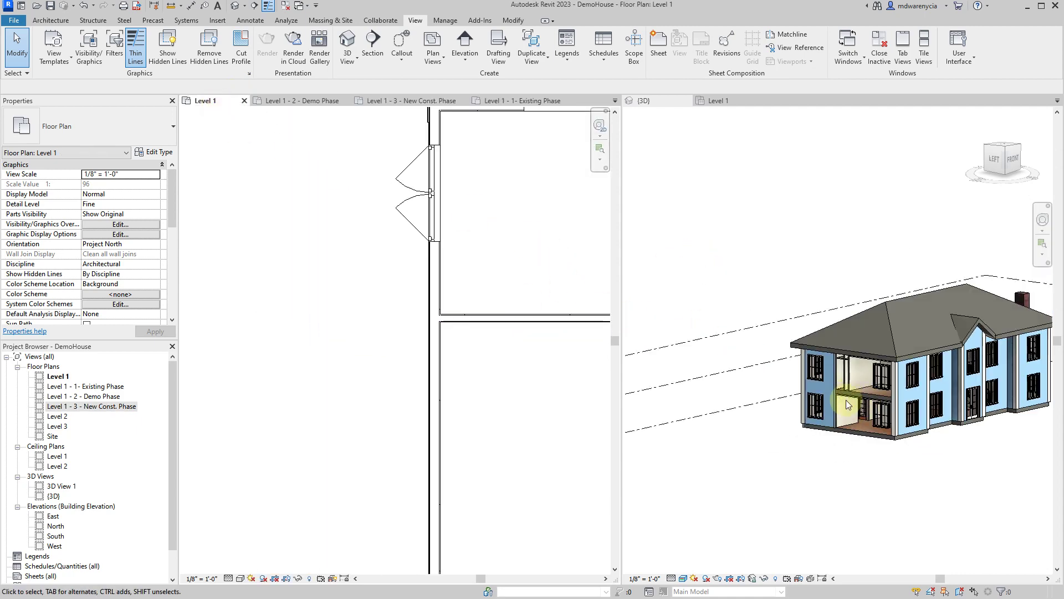
- Reveal hidden elements in the {3D} view, unhide the exterior wall missing from the house's side, and leave Reveal Hidden Elements mode
click(854, 441)
scroll(853, 440, up, 5)
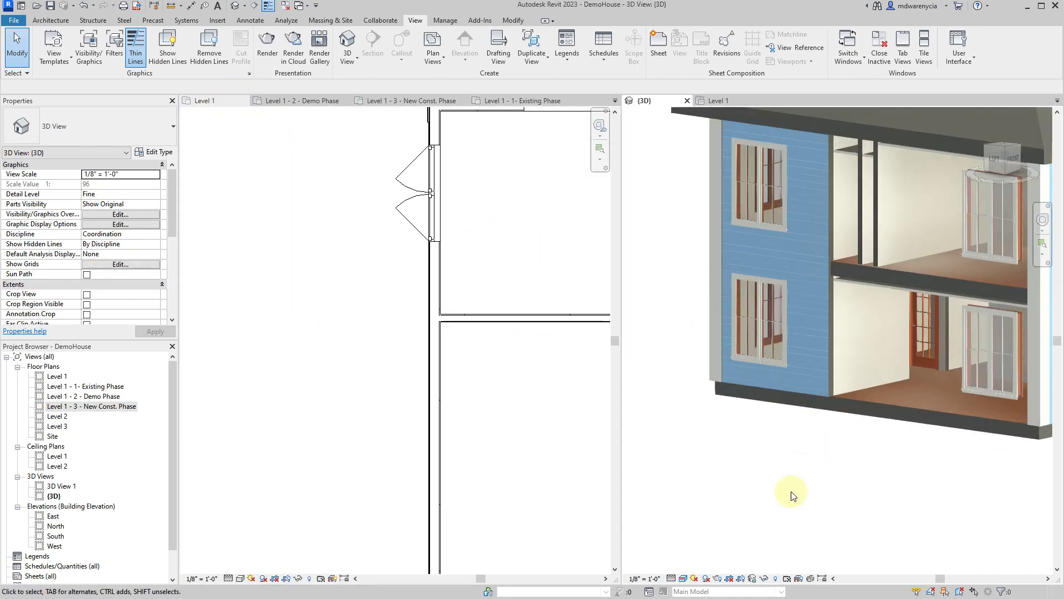
click(775, 580)
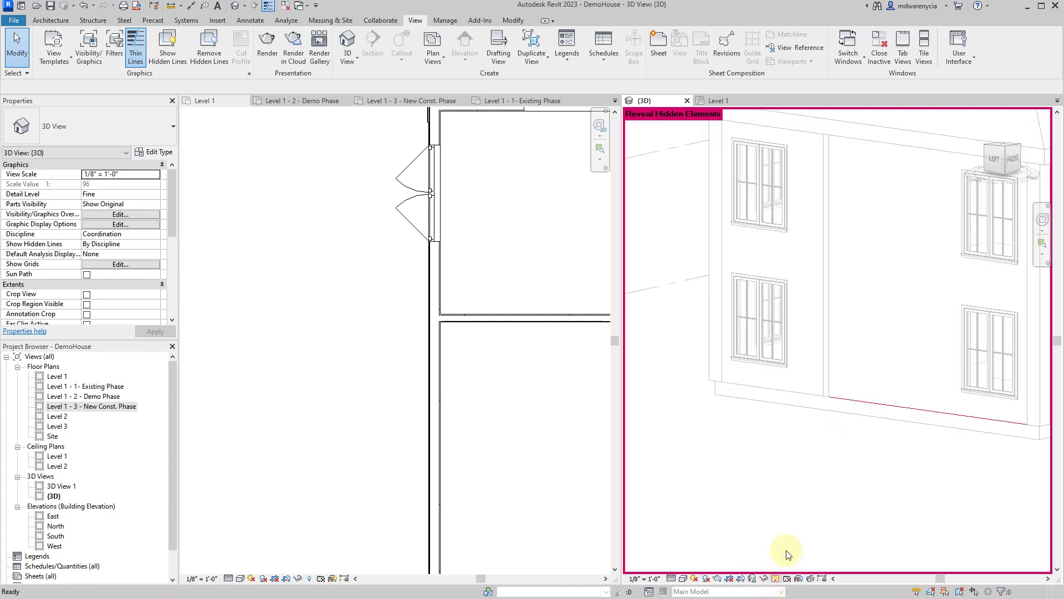
click(876, 400)
right_click(879, 399)
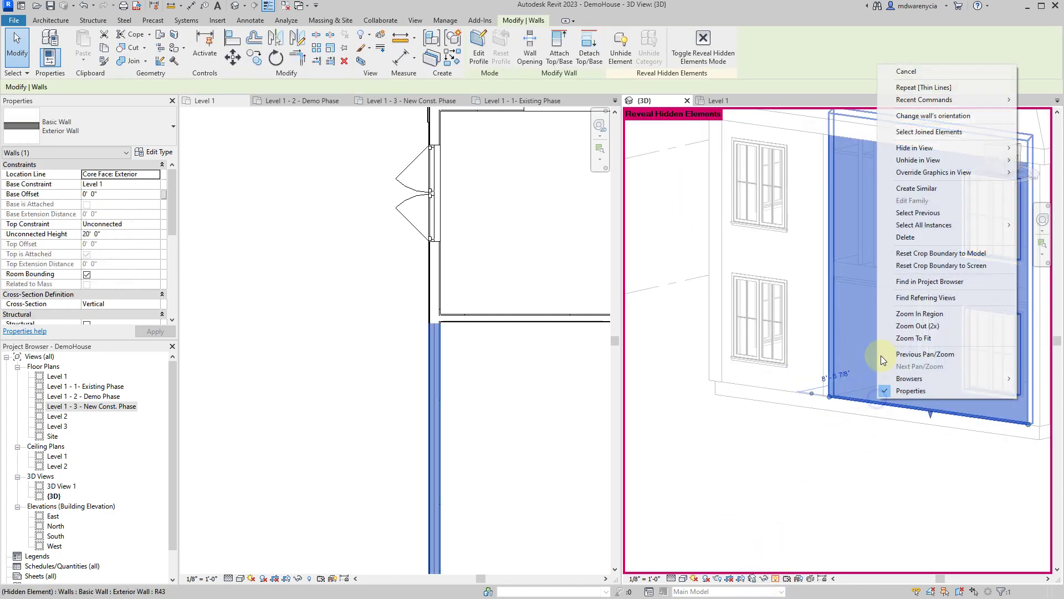
mouse_move(933, 159)
click(1044, 161)
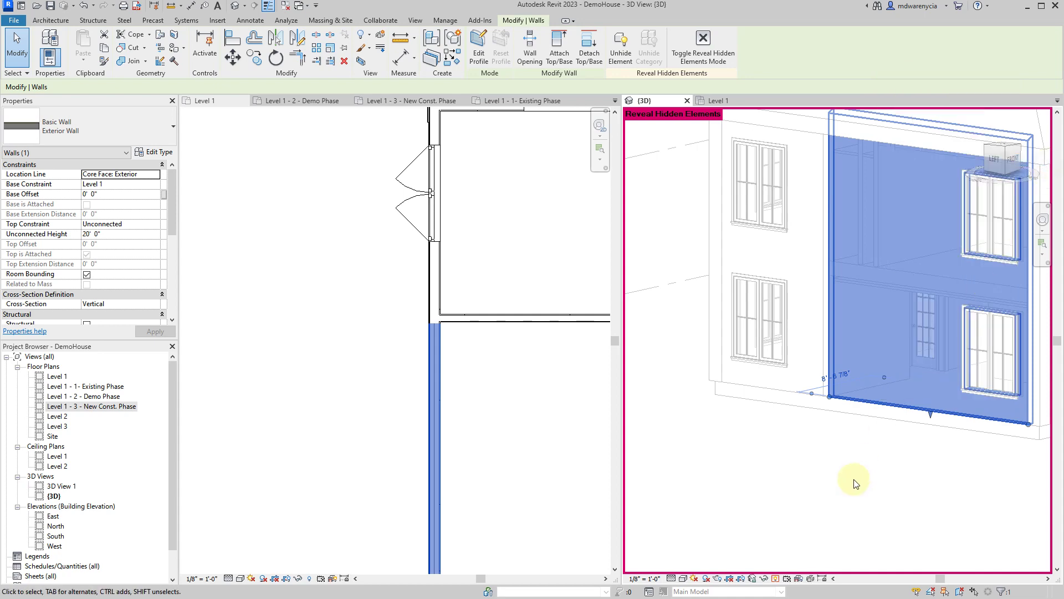
click(854, 480)
click(775, 578)
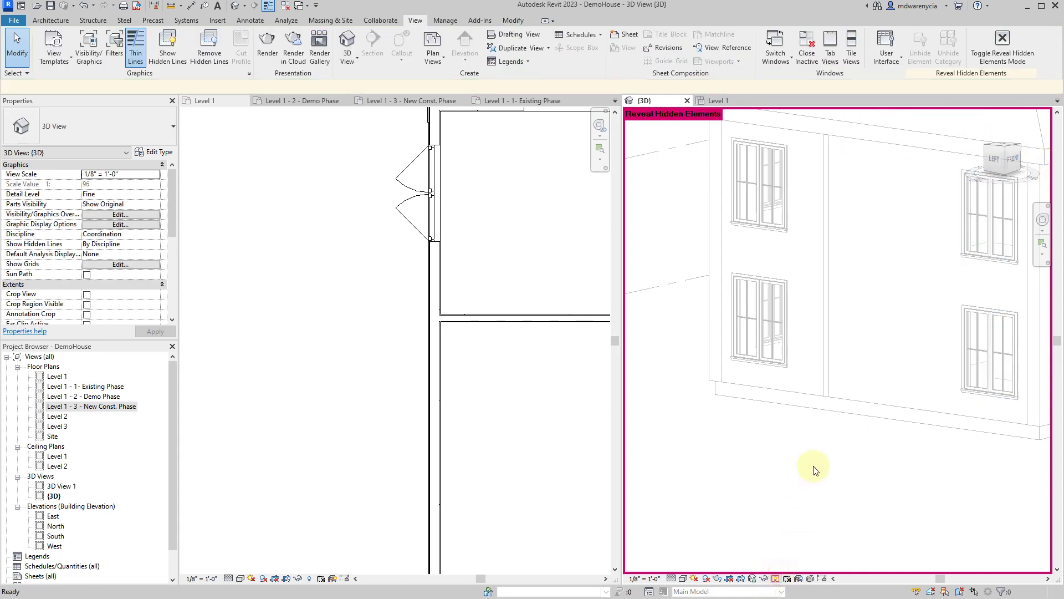
- Examine the unhidden exterior wall face-on and the whole house from the front in the 3D view
scroll(781, 517, down, 2)
shift+middle_drag(783, 519, 916, 281)
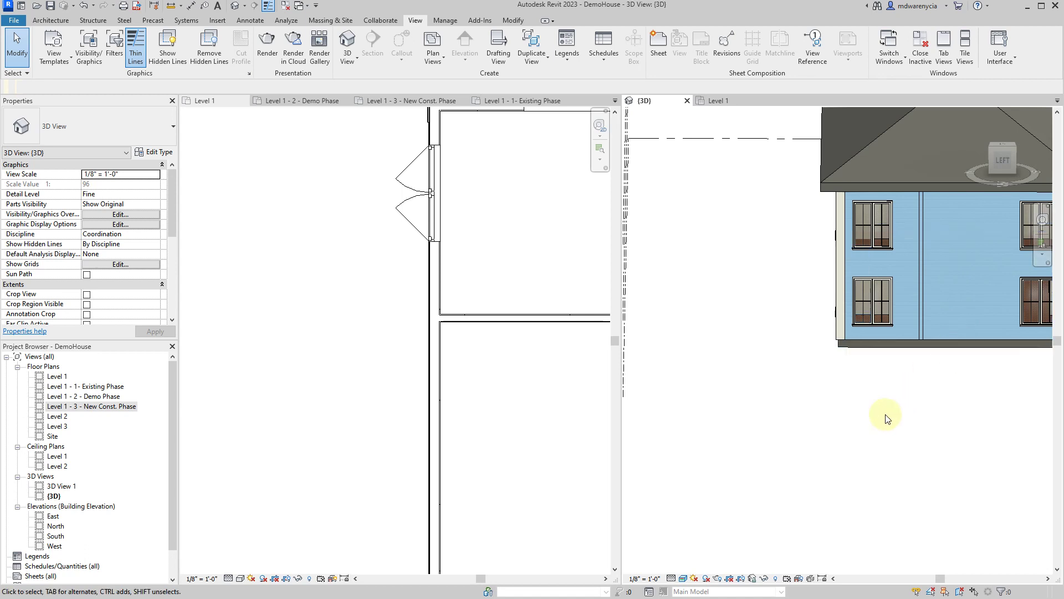
middle_drag(907, 332, 855, 336)
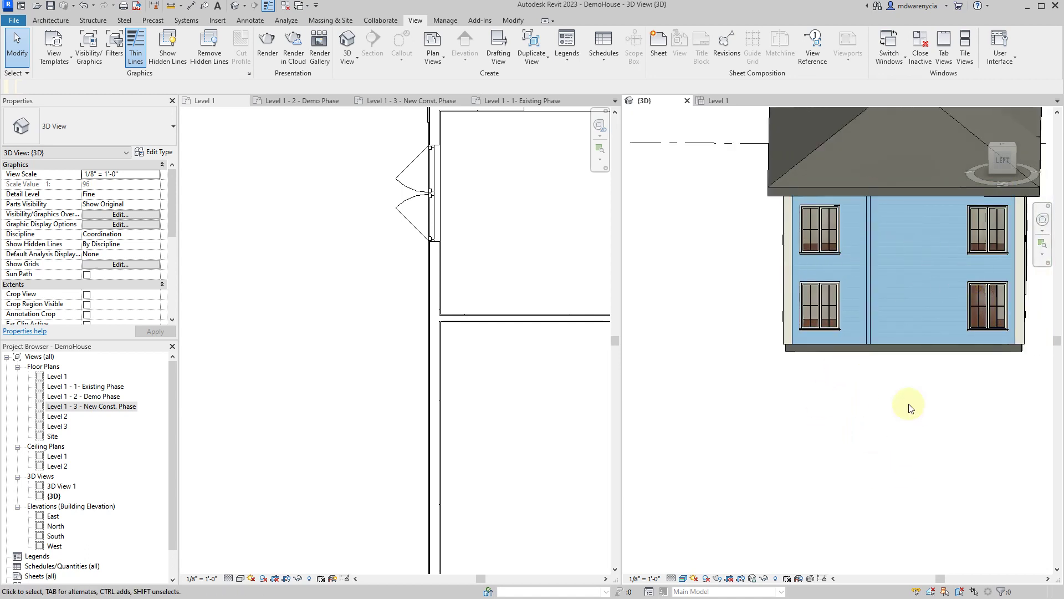
shift+middle_drag(946, 424, 798, 447)
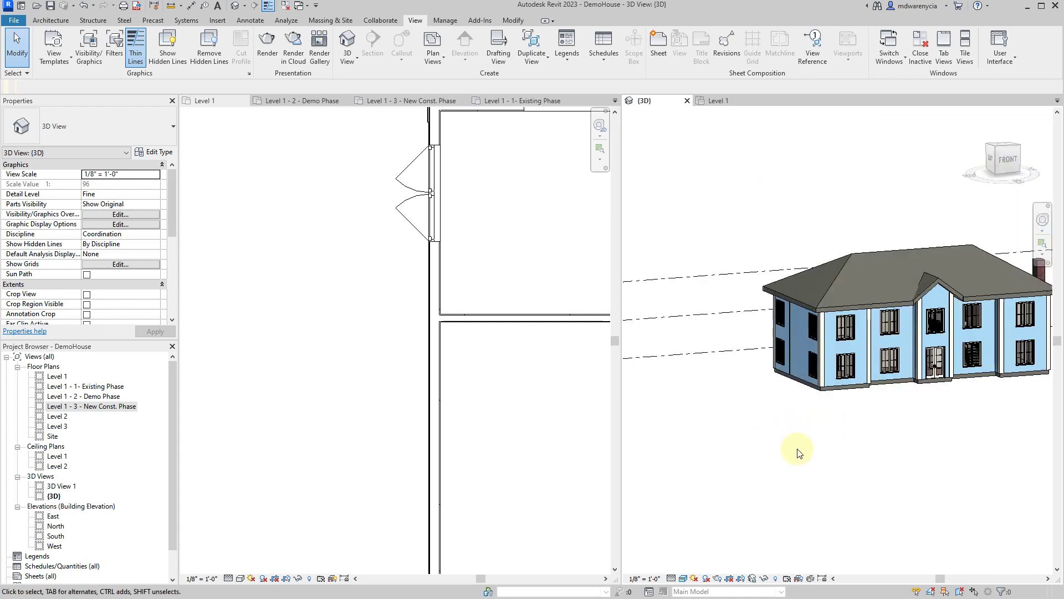